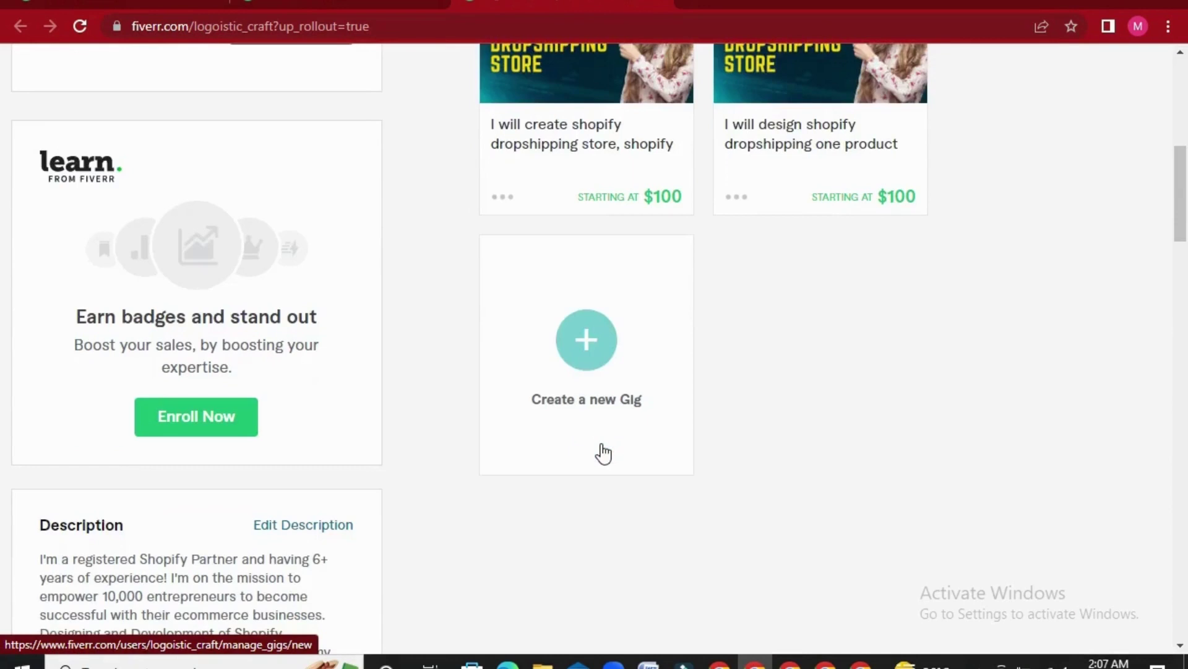
# - Start creating a new gig from the seller profile page
pyautogui.scroll(-1, 603, 454)
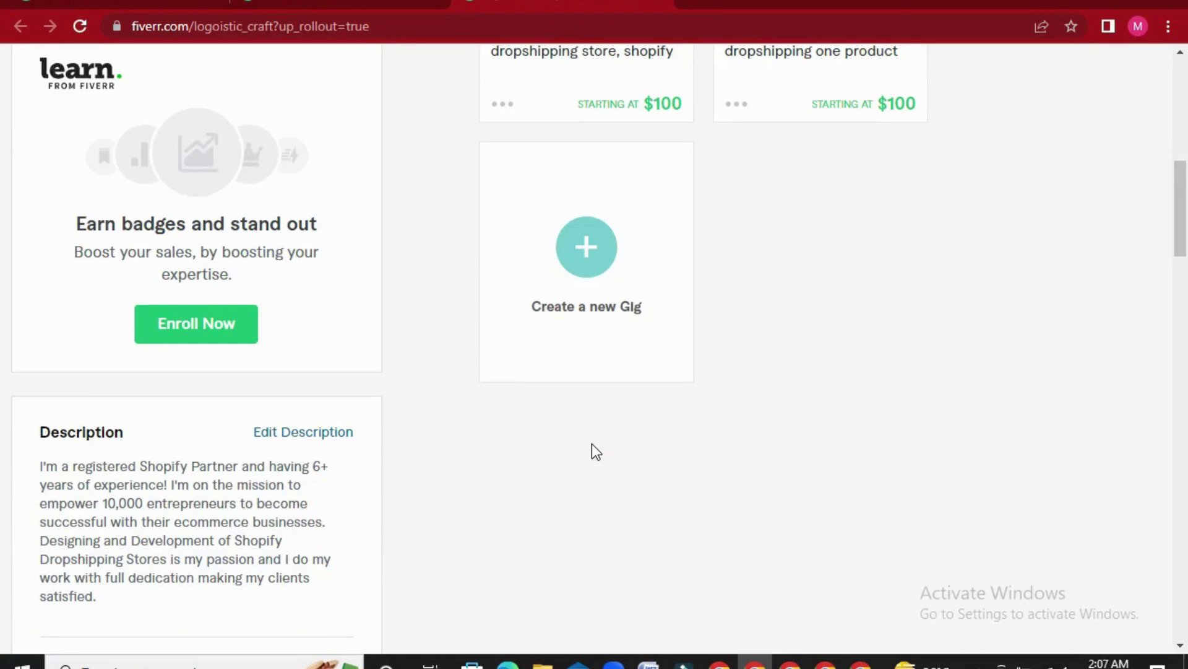
pyautogui.click(583, 247)
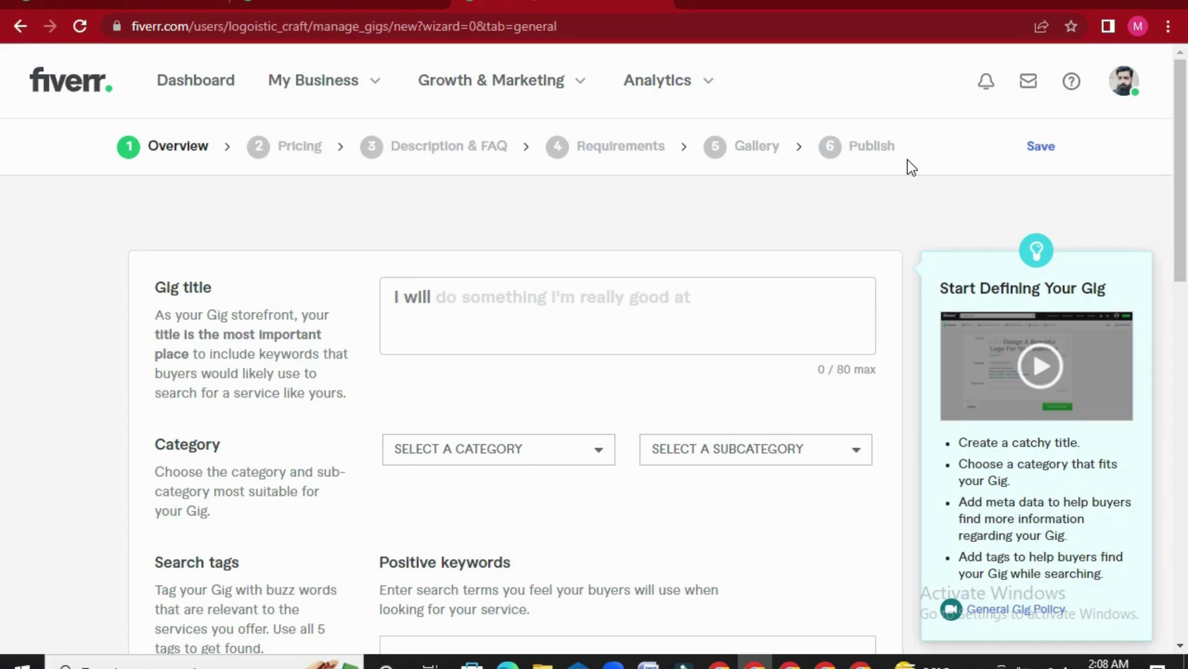
# - Copy "design shopify dropshipping one product store, shopify website" from the heading of the Word document into the gig title
pyautogui.click(411, 313)
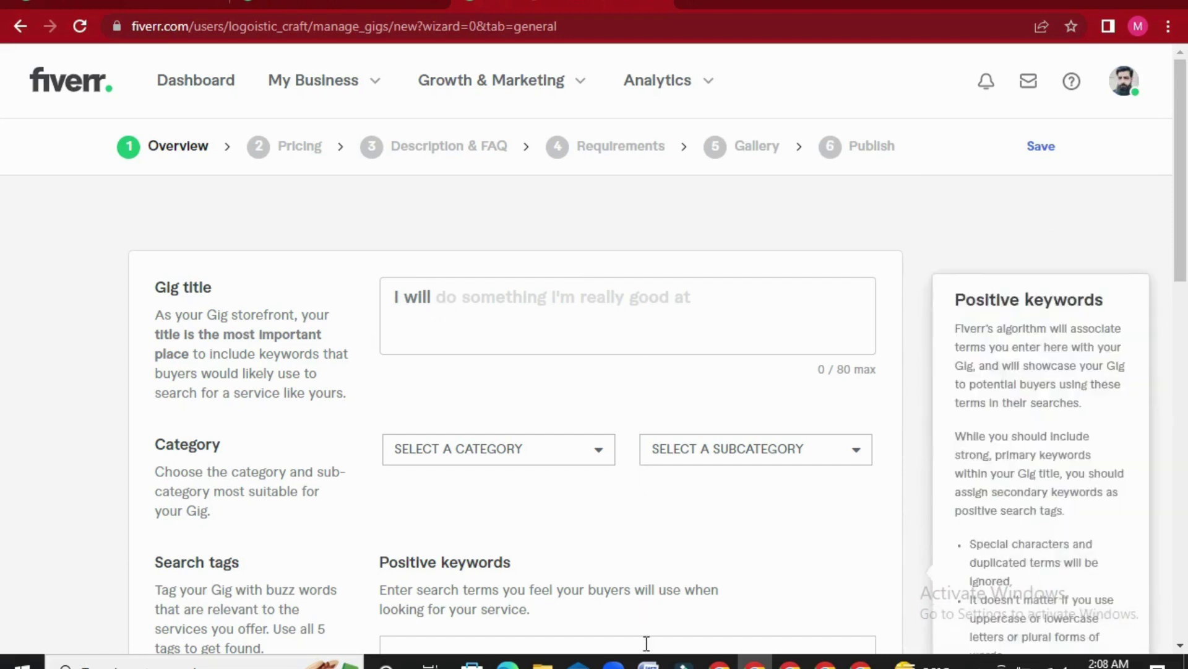
pyautogui.click(649, 663)
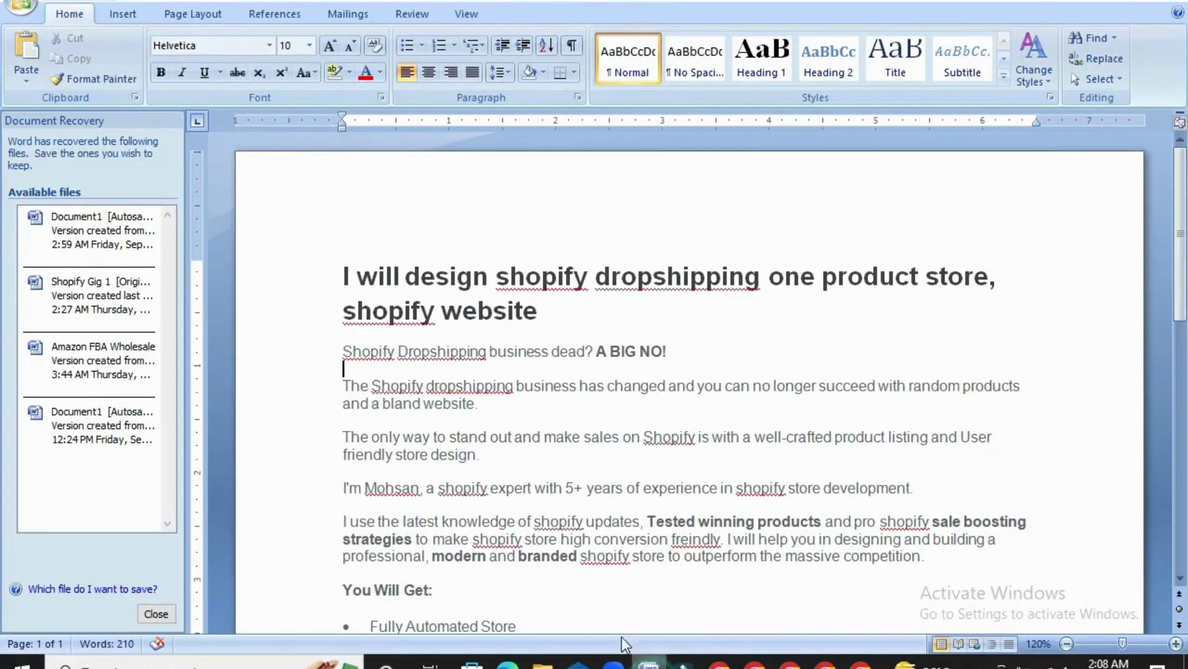
pyautogui.click(407, 276)
pyautogui.moveTo(407, 275); pyautogui.dragTo(536, 304)
pyautogui.hotkey('ctrl', 'c')
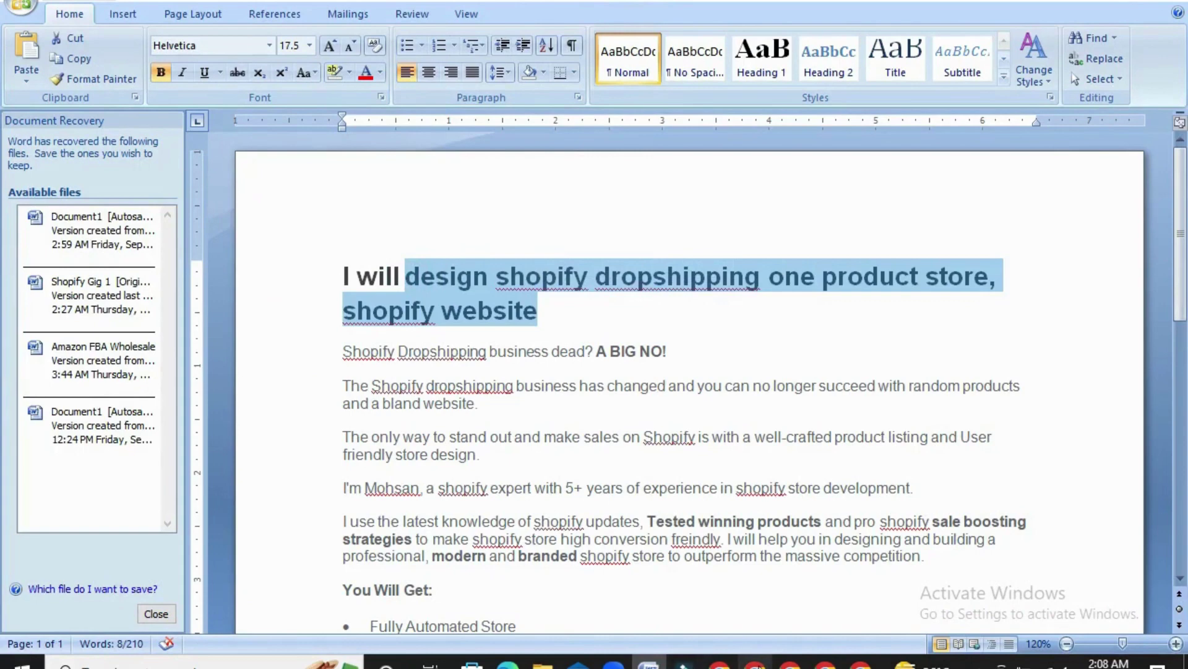
pyautogui.click(754, 663)
pyautogui.click(485, 305)
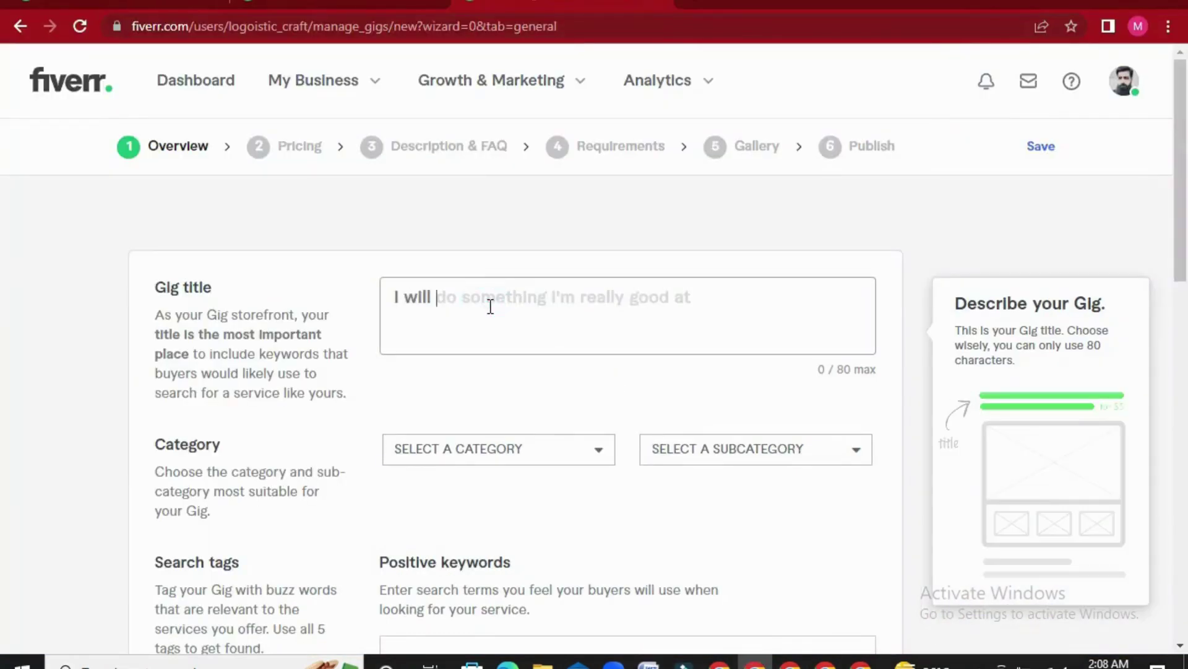
pyautogui.hotkey('ctrl', 'v')
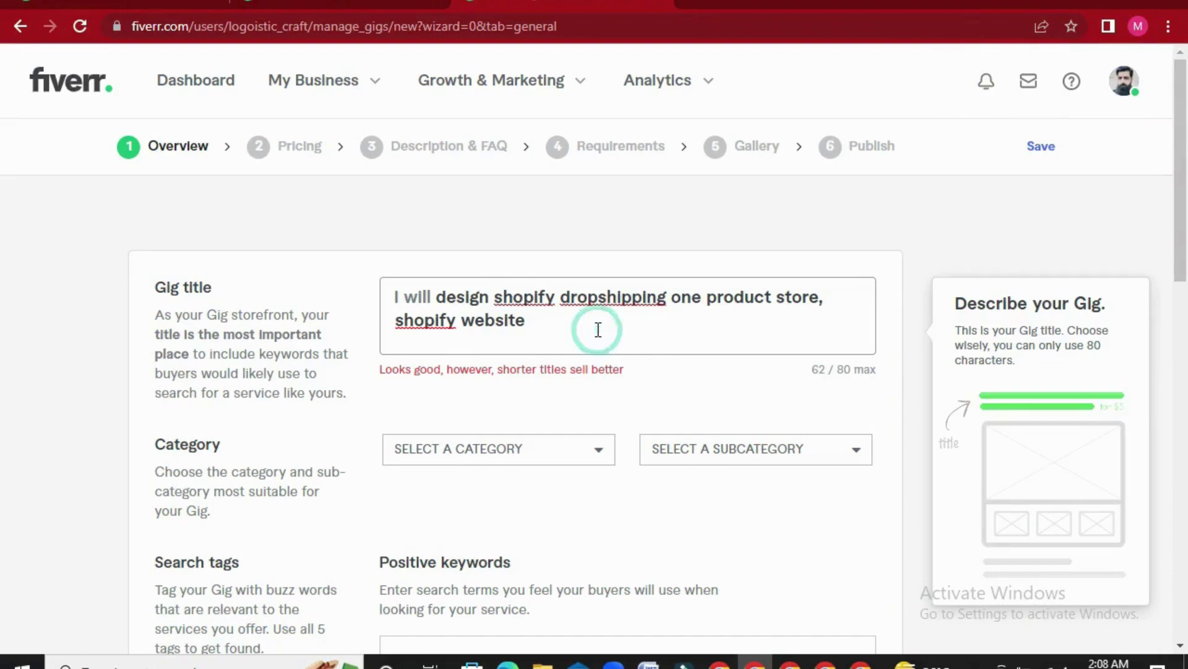
# - Shorten the gig title to "design shopify dropshipping one product store" by removing the ending after "store"
pyautogui.press('BackSpace')
pyautogui.press('BackSpace')
pyautogui.press('BackSpace')
pyautogui.press('BackSpace')
pyautogui.press('BackSpace')
pyautogui.press('BackSpace')
pyautogui.press('BackSpace')
pyautogui.press('BackSpace')
pyautogui.press('BackSpace')
pyautogui.press('BackSpace')
pyautogui.press('BackSpace')
pyautogui.press('BackSpace')
pyautogui.press('BackSpace')
pyautogui.press('BackSpace')
pyautogui.press('BackSpace')
pyautogui.press('BackSpace')
pyautogui.press('BackSpace')
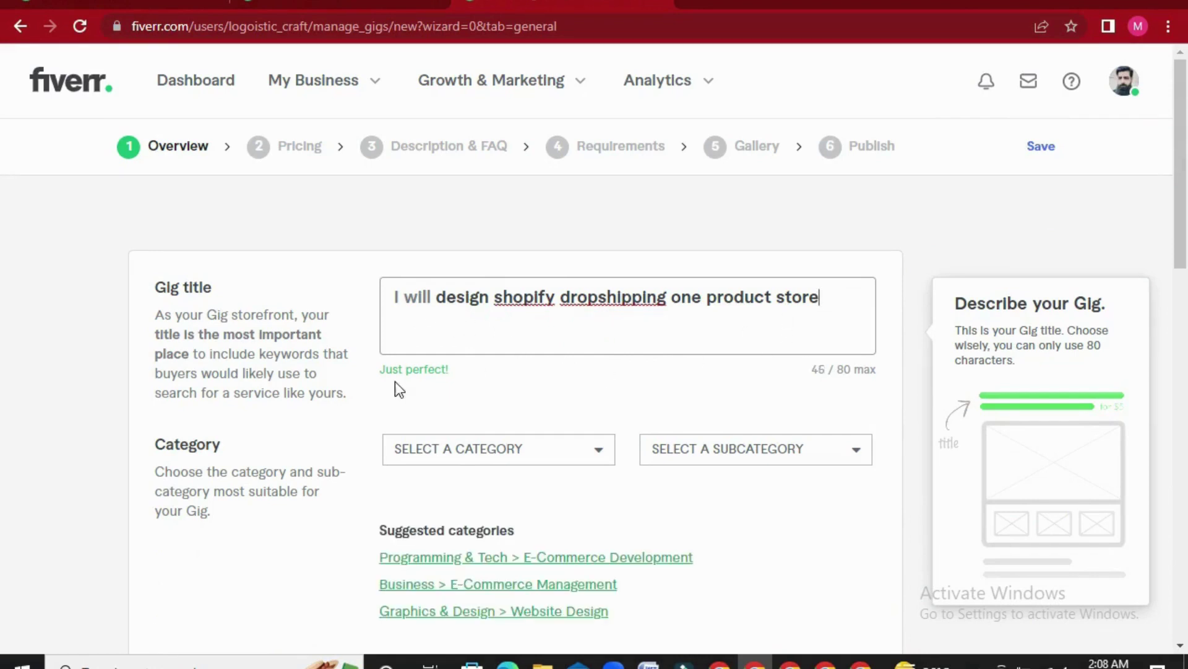
pyautogui.moveTo(383, 370); pyautogui.dragTo(454, 371)
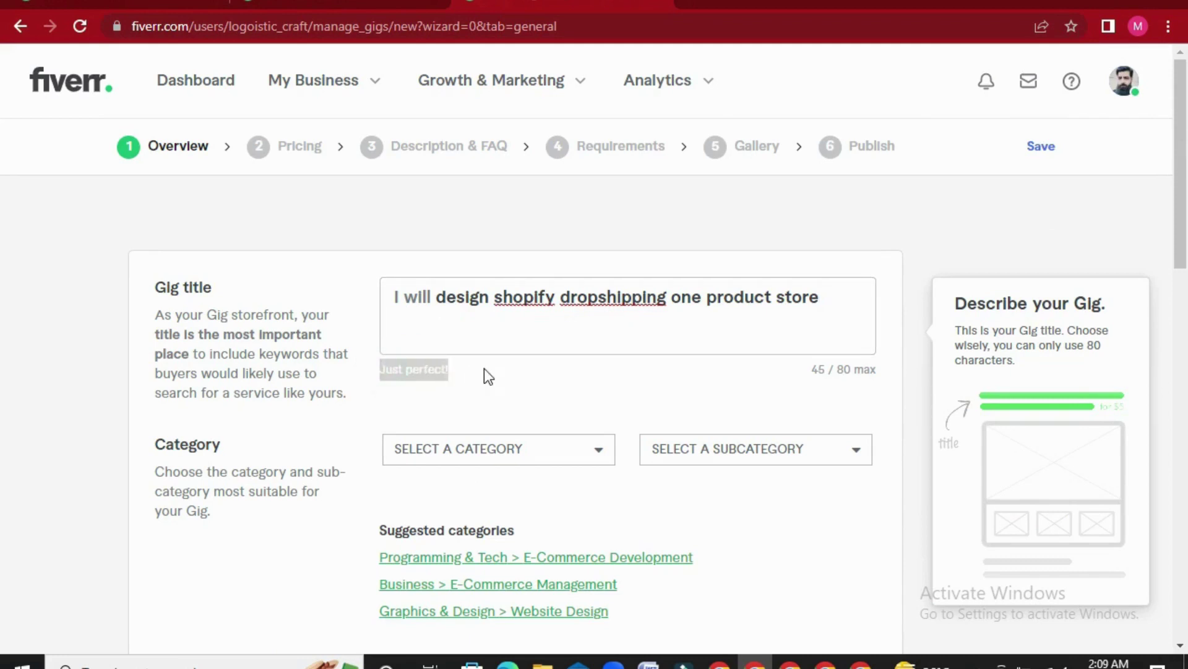
pyautogui.click(484, 369)
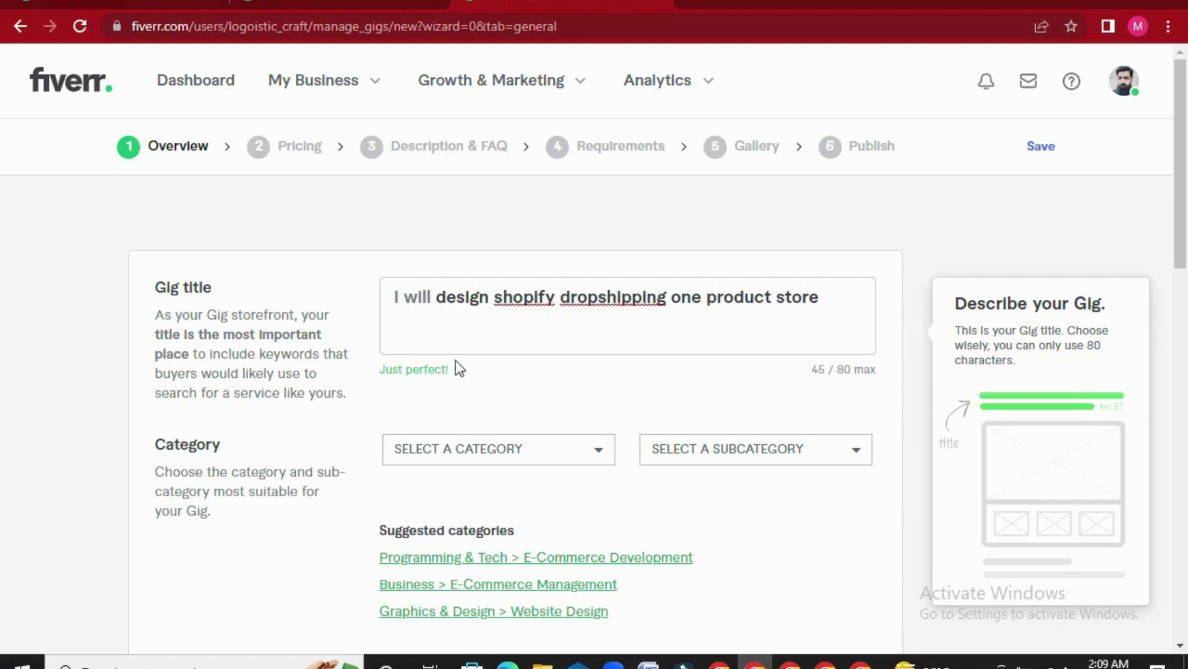
# - Set the gig category to Programming & Tech with the subcategory Website Development
pyautogui.scroll(-1, 456, 365)
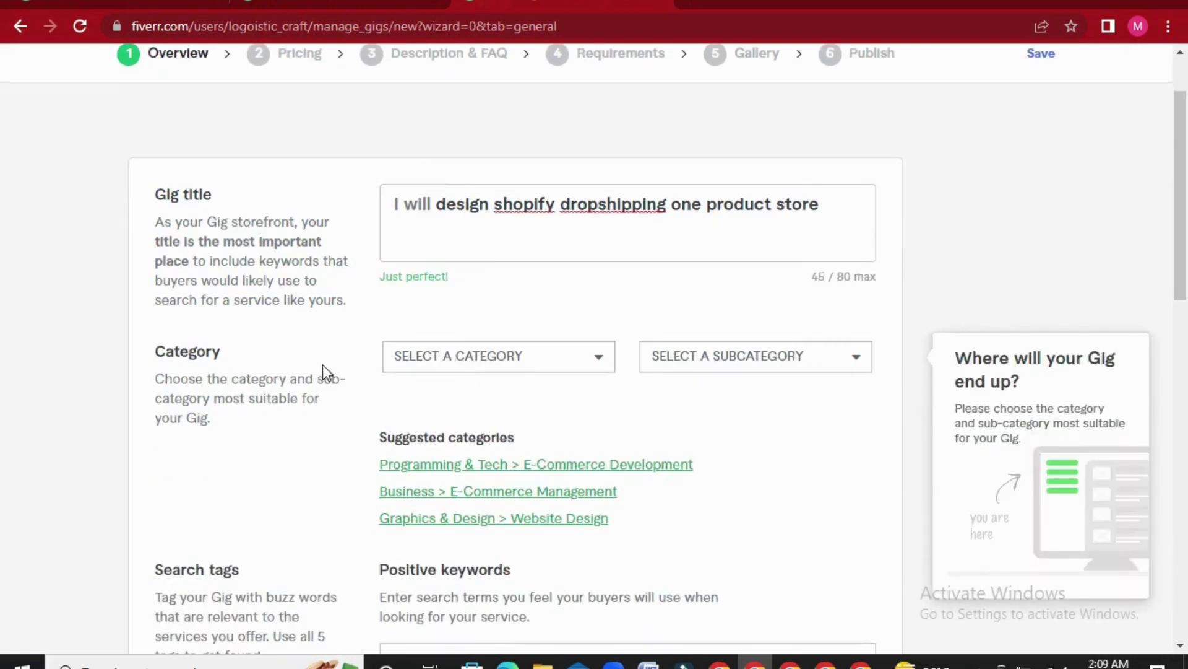
pyautogui.click(605, 364)
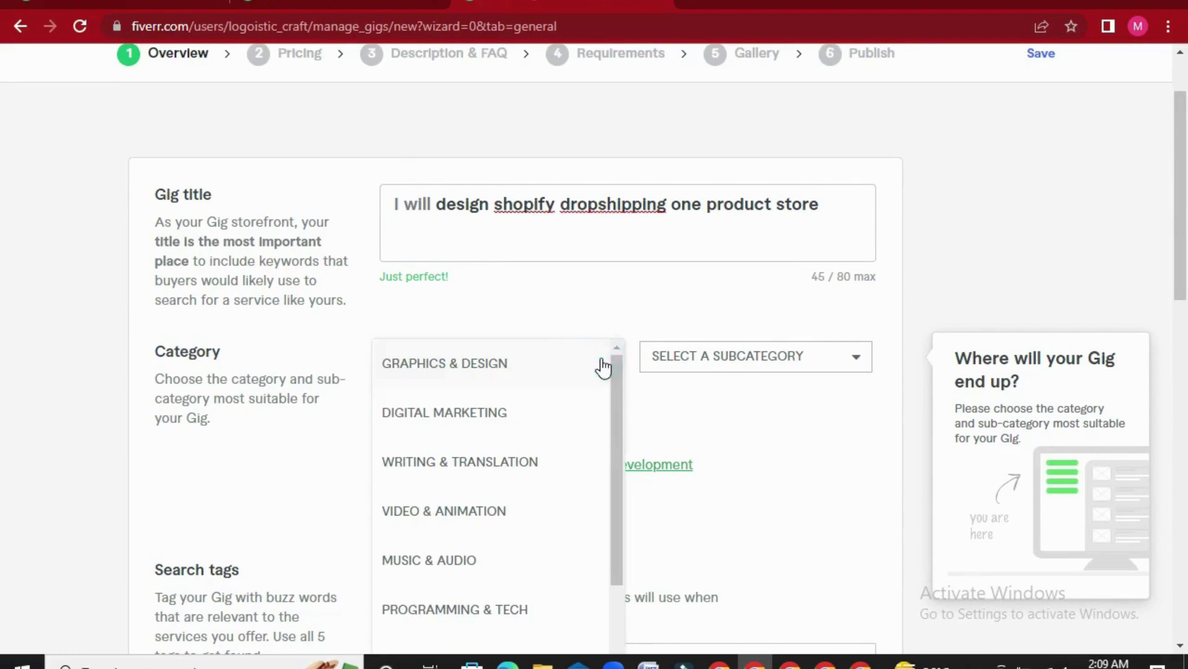
pyautogui.scroll(-1, 663, 416)
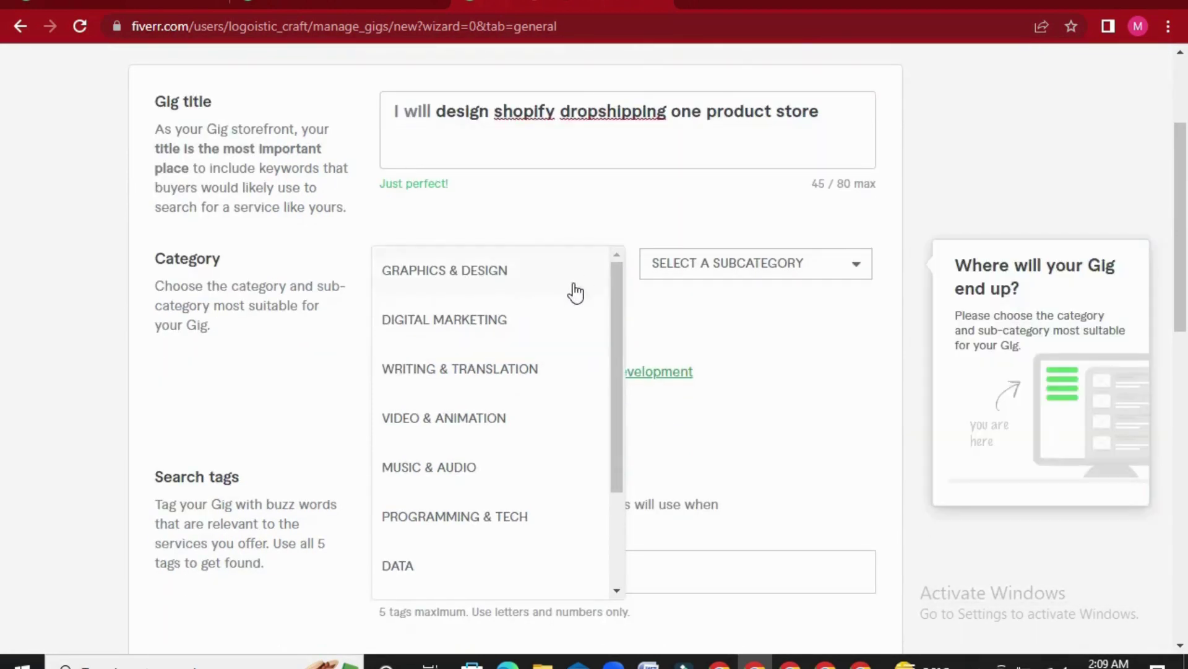
pyautogui.scroll(-1, 535, 387)
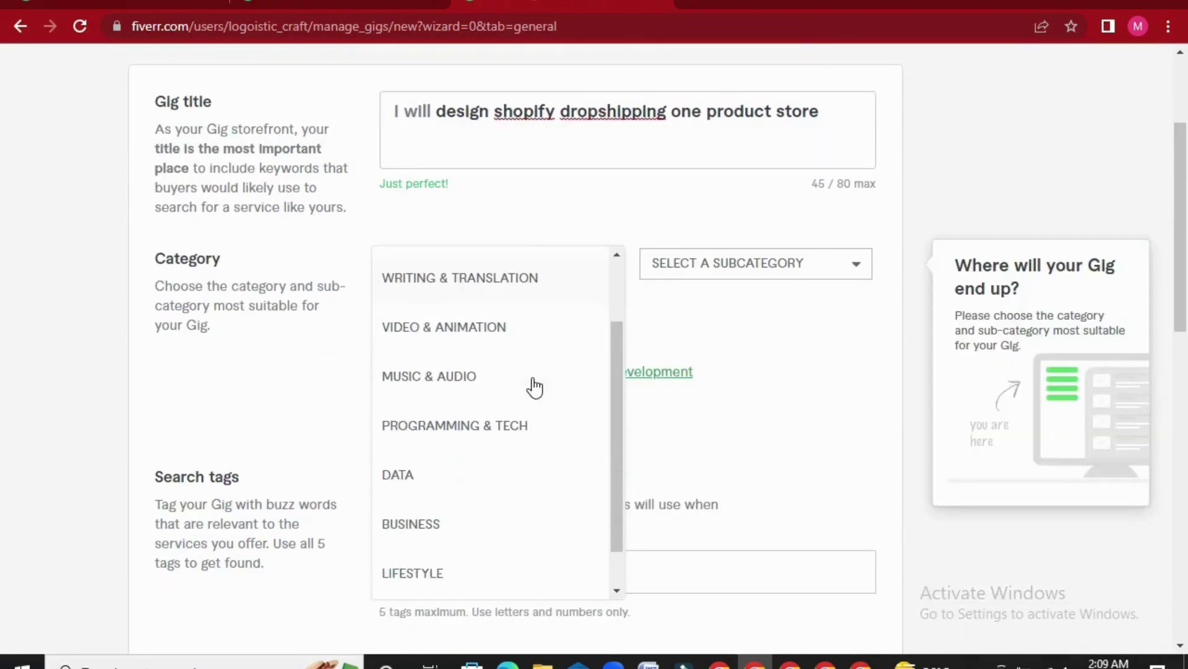
pyautogui.scroll(-1, 506, 435)
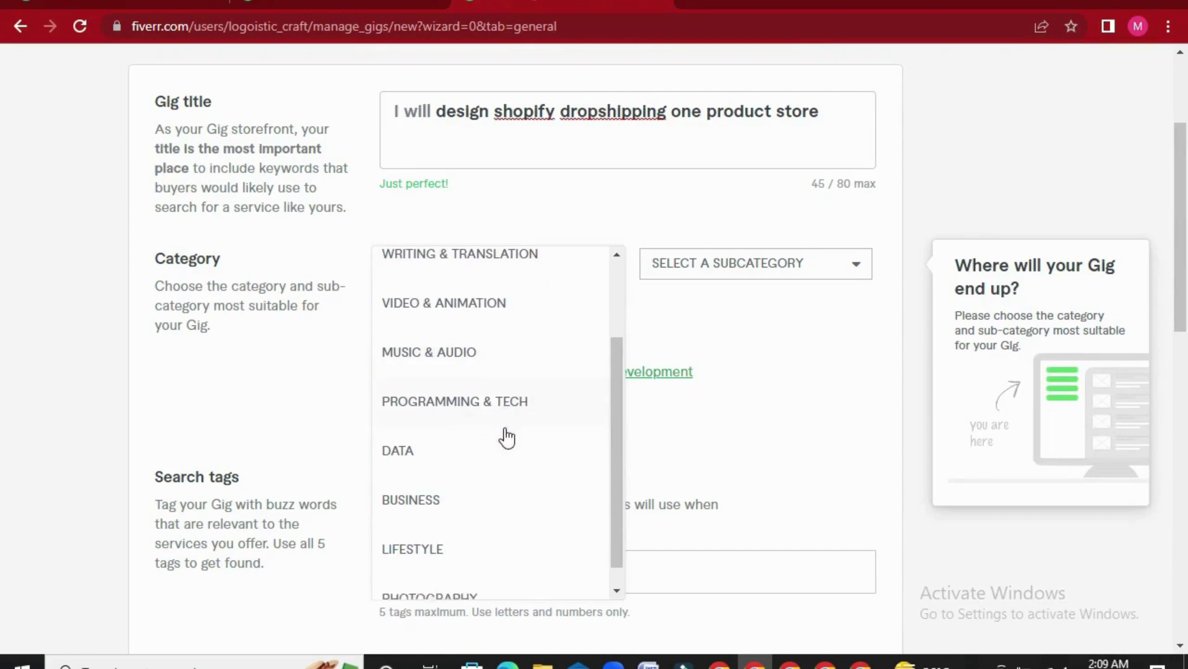
pyautogui.scroll(-2, 507, 436)
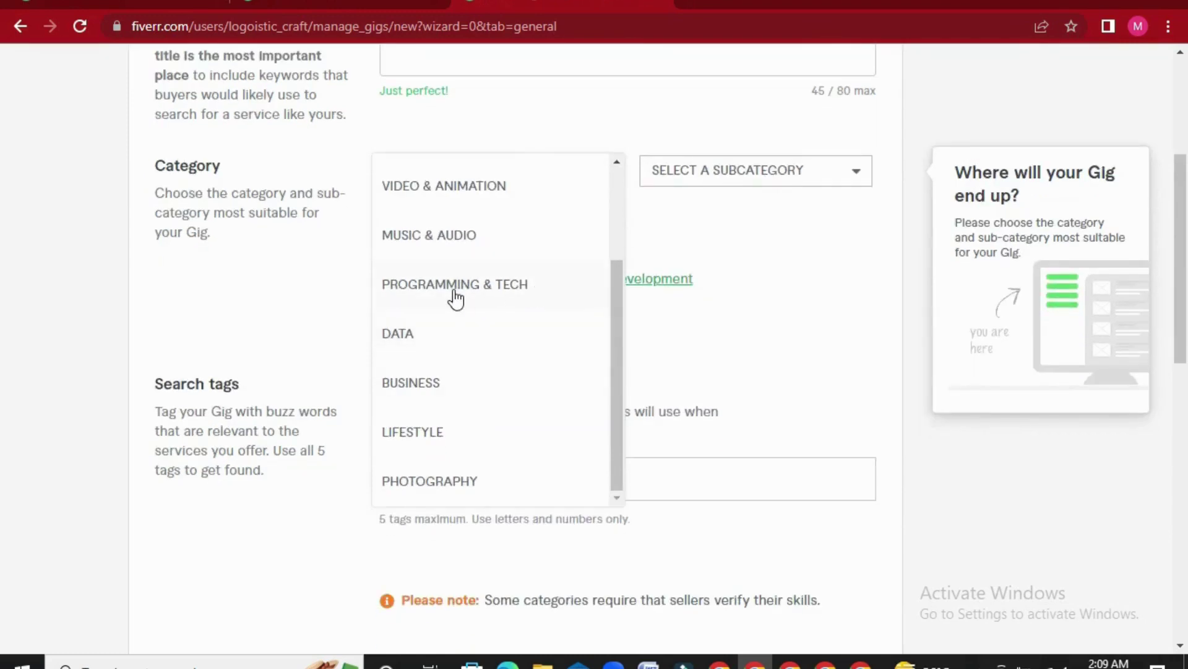
pyautogui.click(456, 292)
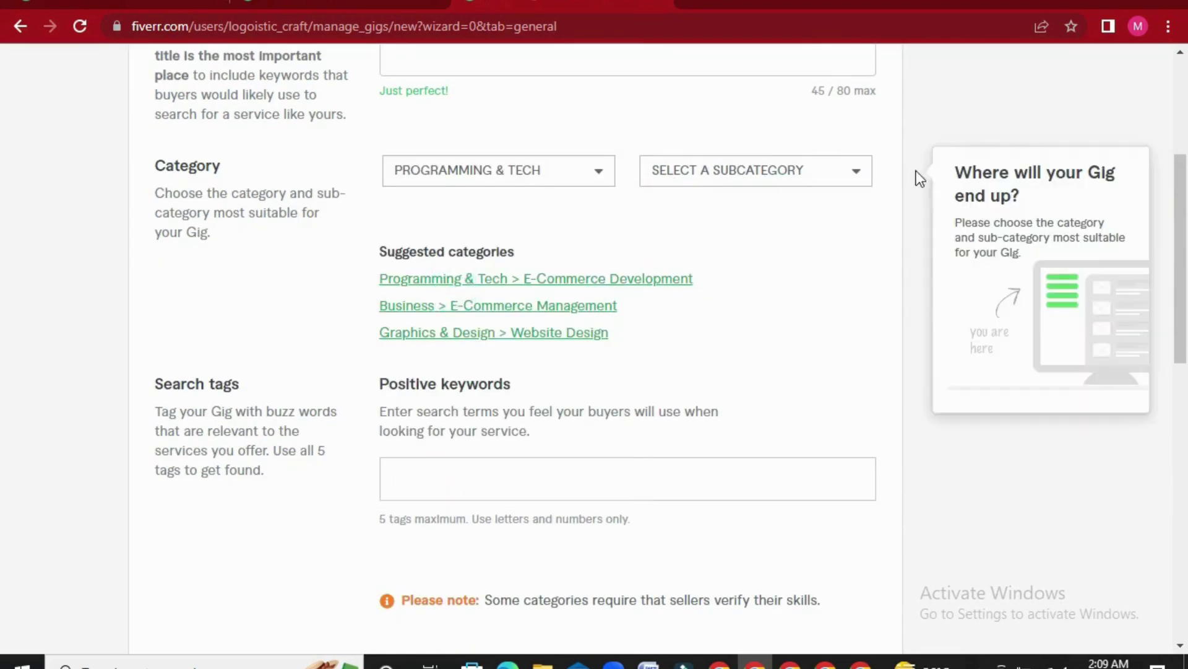
pyautogui.click(856, 180)
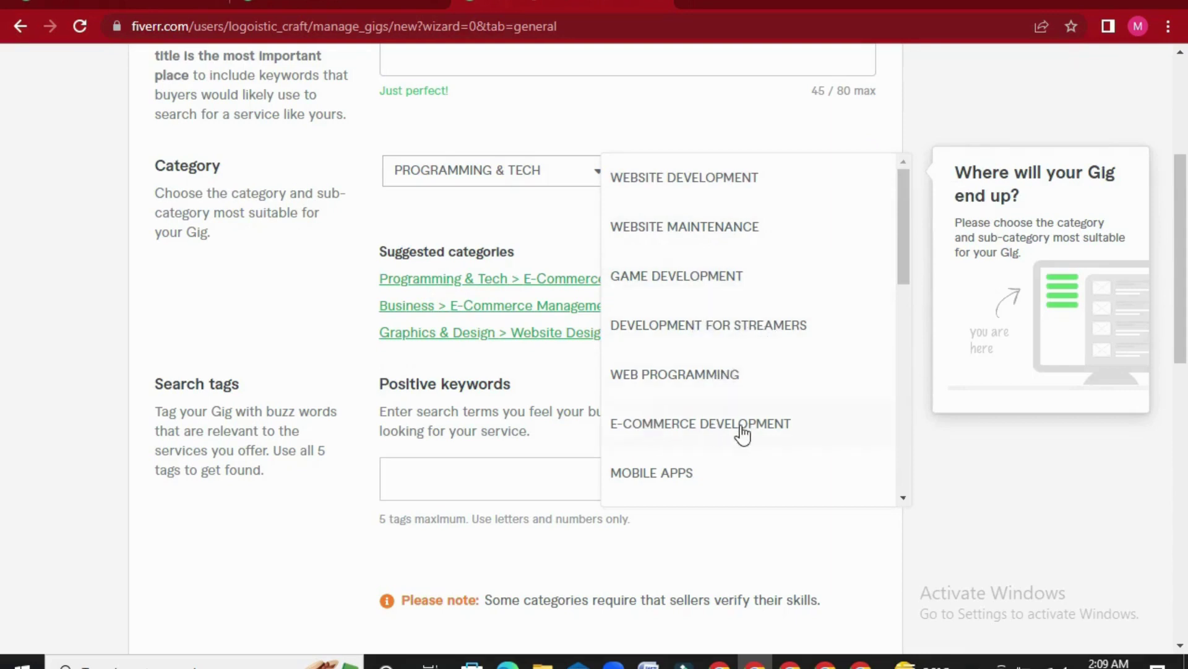
pyautogui.click(757, 185)
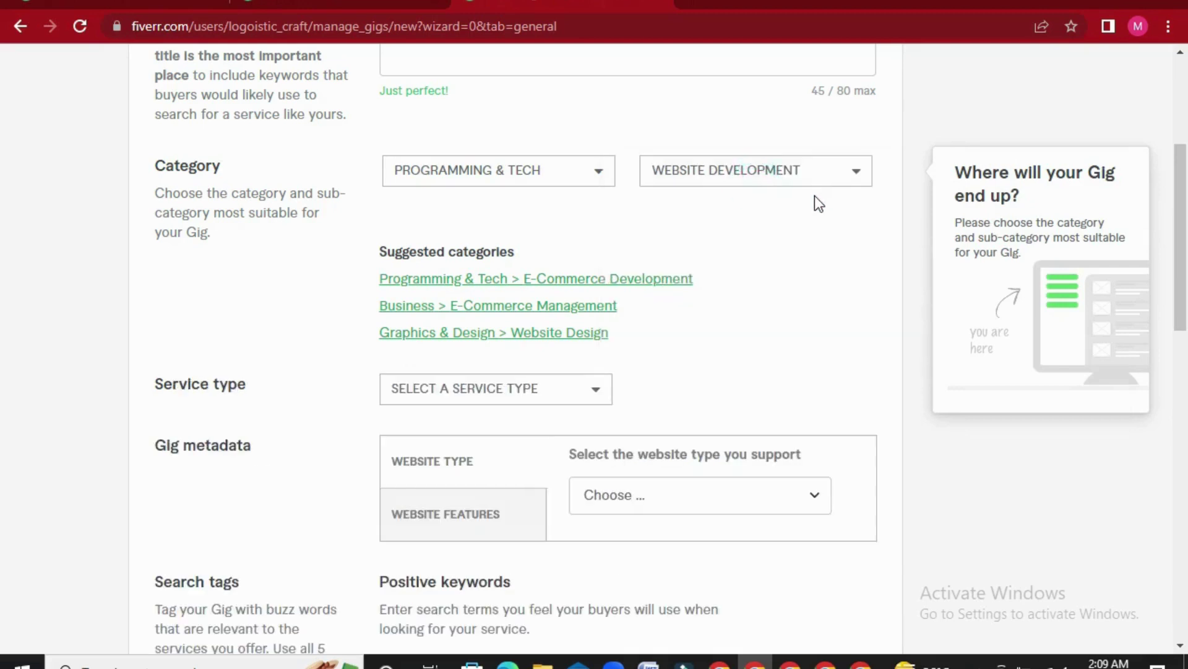
# - Set the service type to Shopify and the supported website type to E-Commerce in the gig metadata
pyautogui.scroll(-1, 723, 338)
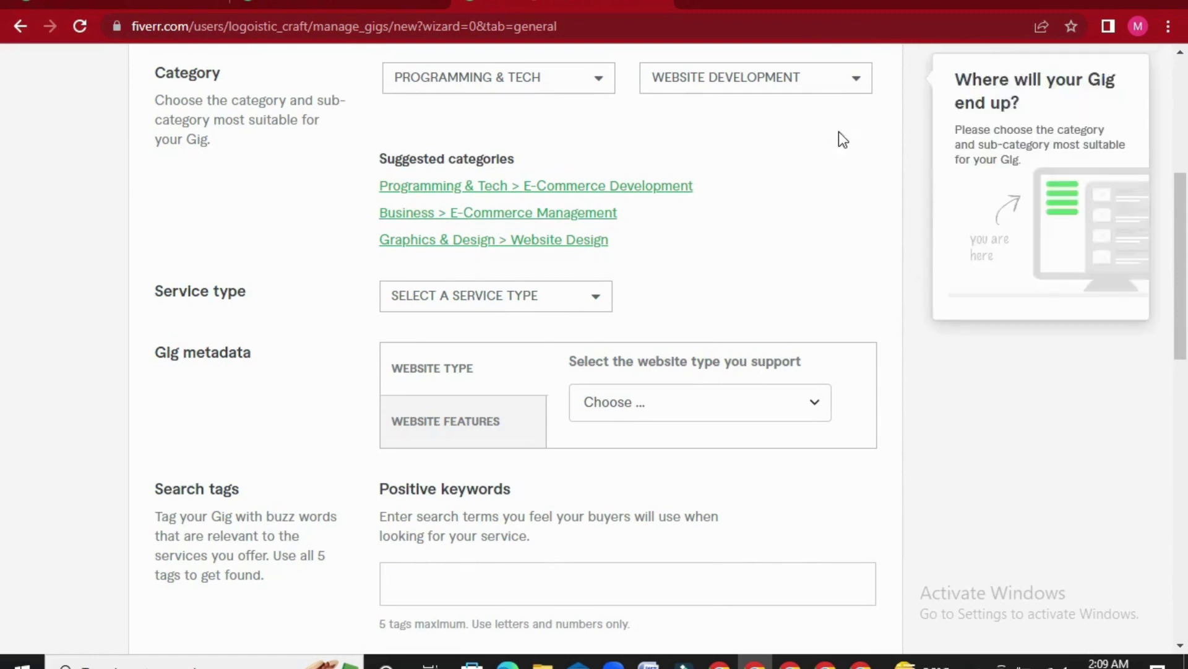
pyautogui.click(594, 311)
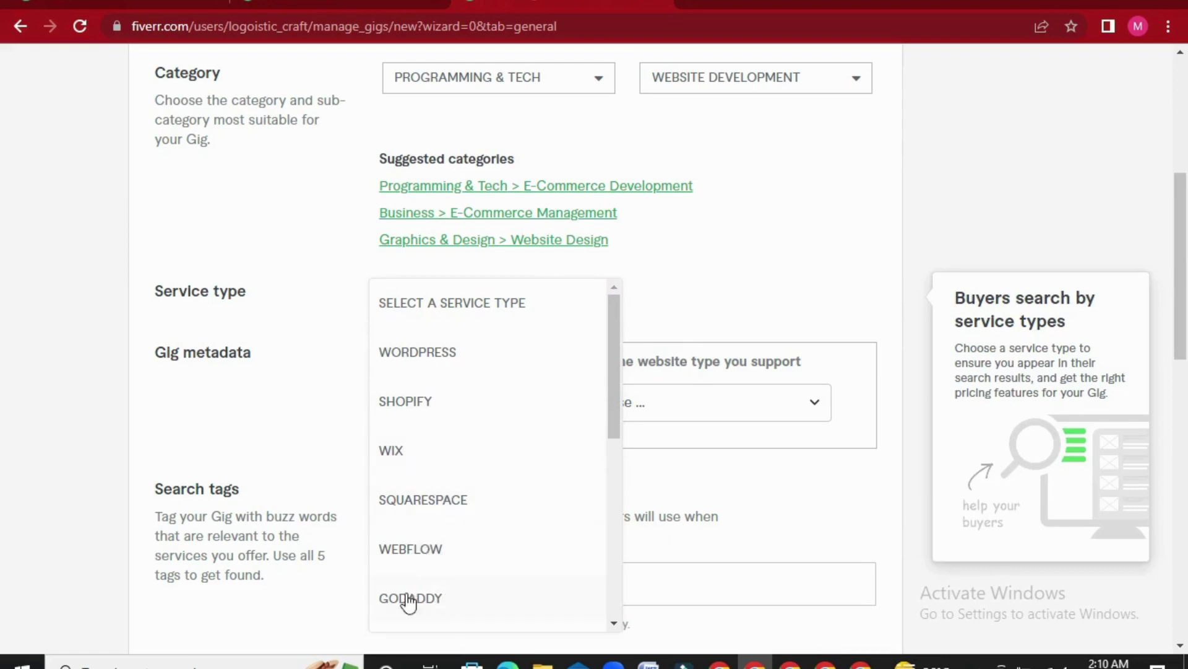
pyautogui.click(407, 404)
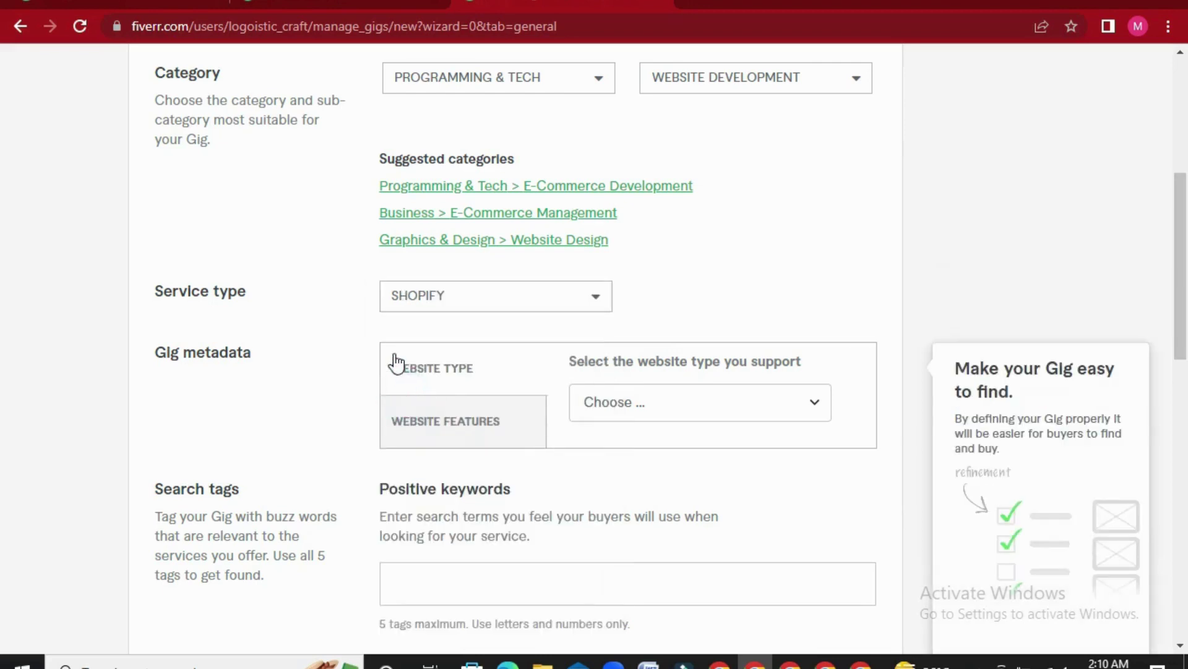
pyautogui.scroll(-1, 351, 374)
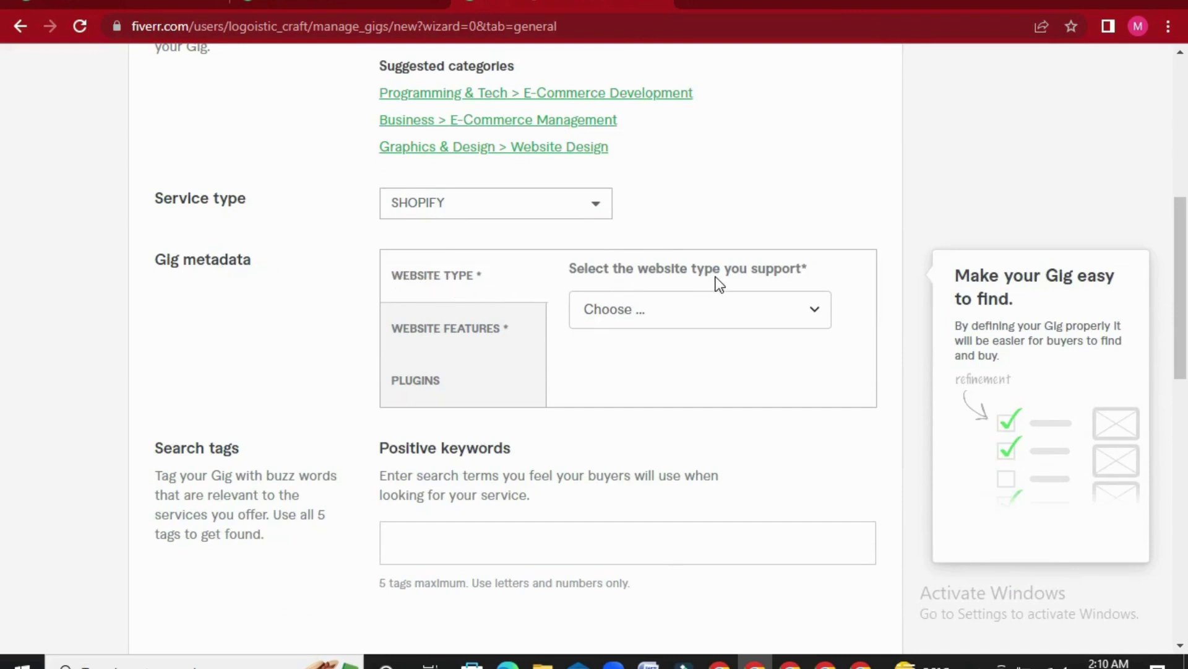
pyautogui.click(816, 312)
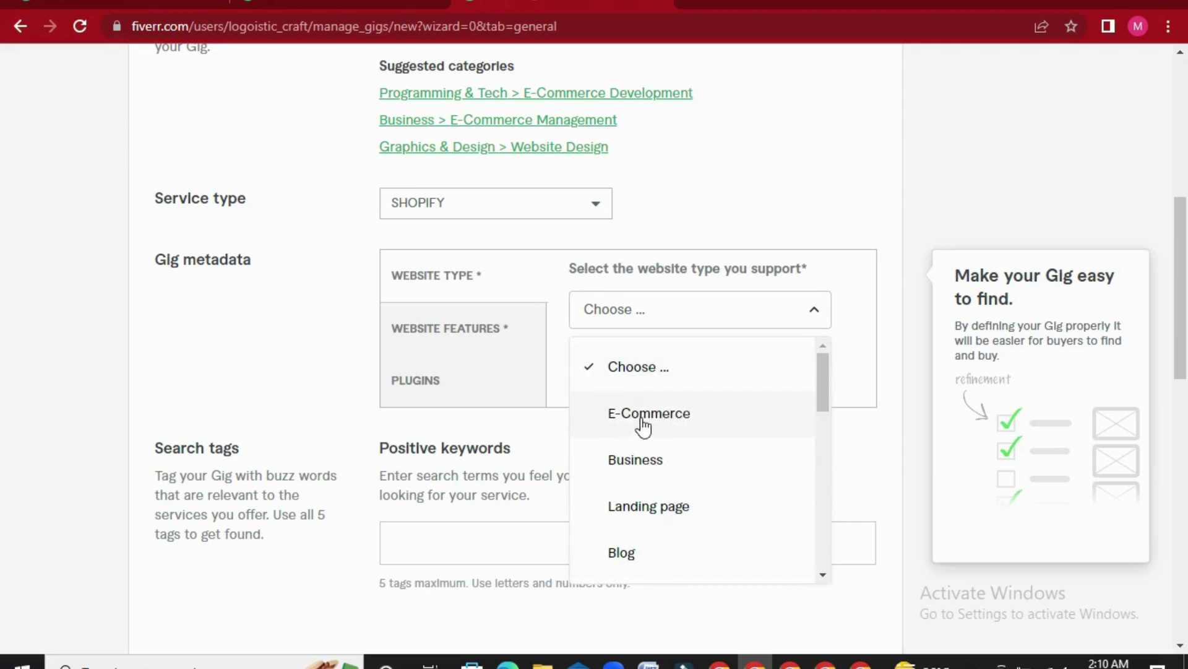
pyautogui.click(662, 415)
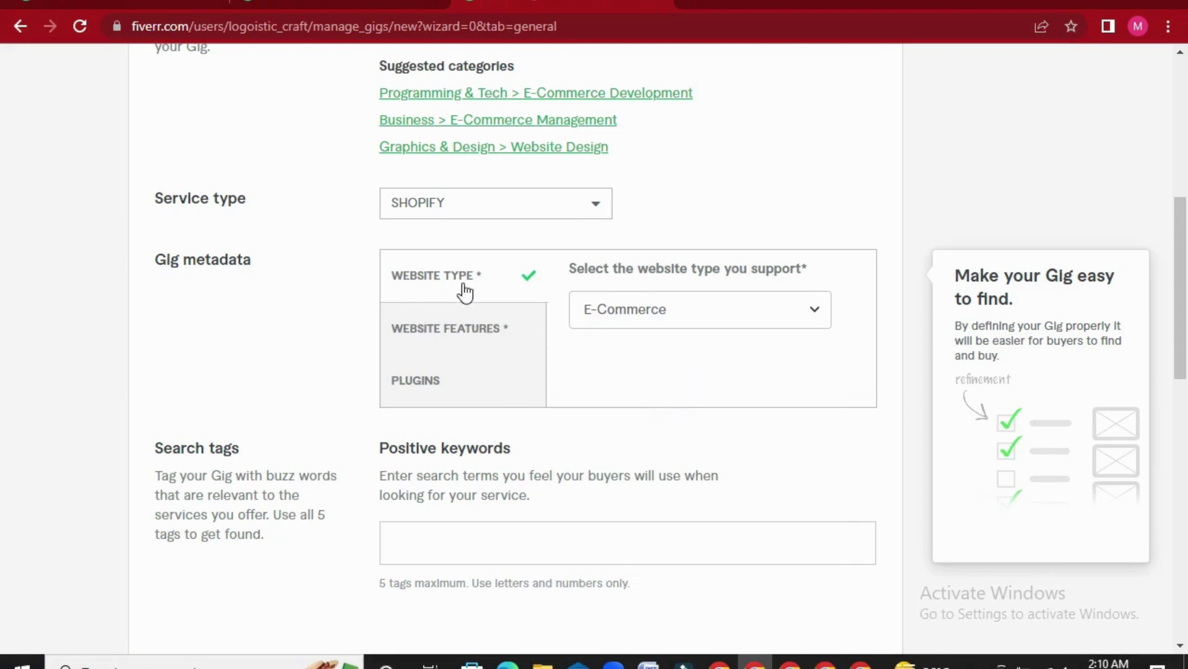
# - Select Marketing, Inventory, Chat, Payment and Social media as the supported website features
pyautogui.click(430, 338)
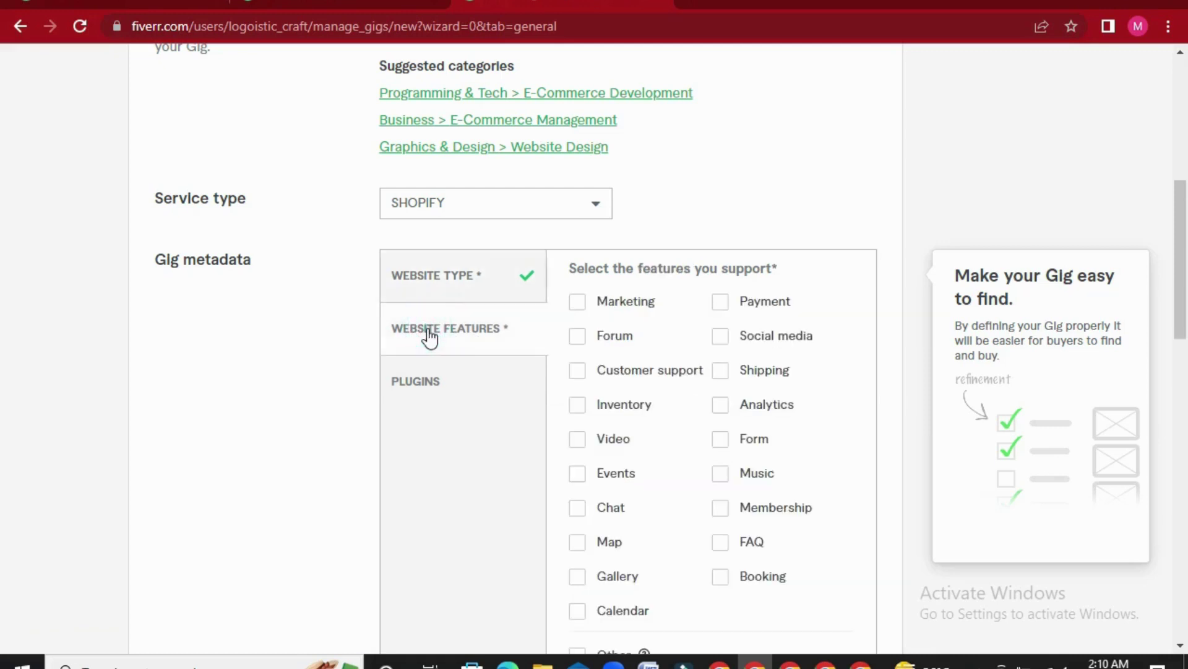
pyautogui.scroll(-1, 625, 310)
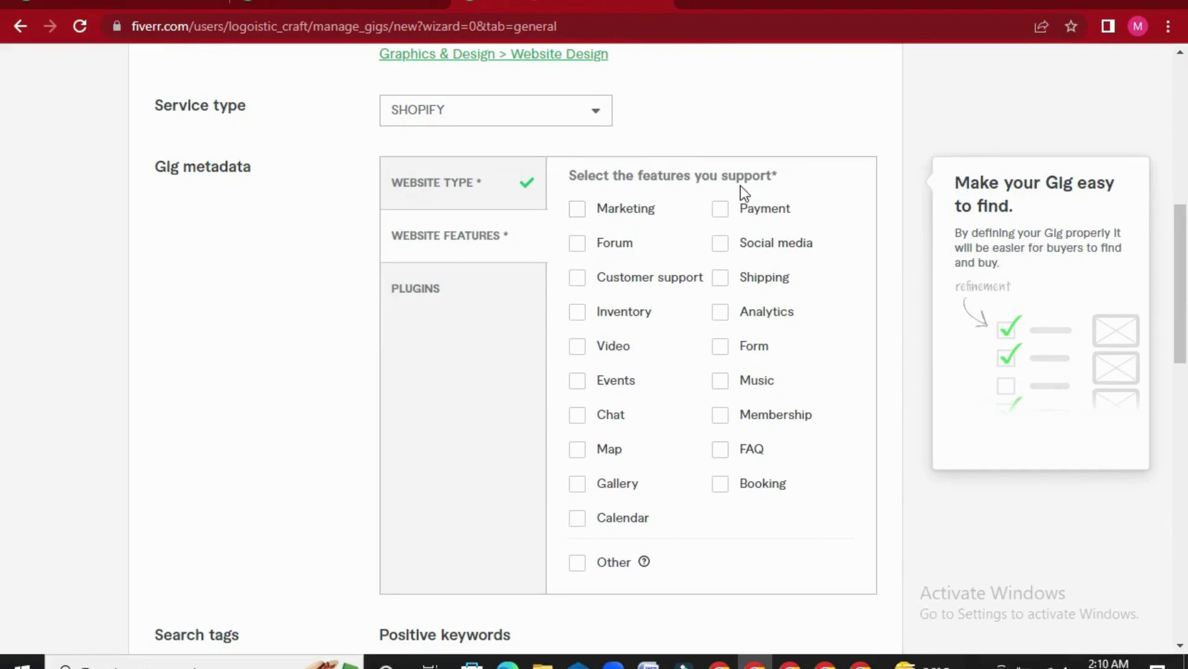
pyautogui.click(578, 211)
pyautogui.click(577, 313)
pyautogui.click(579, 416)
pyautogui.click(721, 210)
pyautogui.click(721, 246)
# - Add "Dropshipping" as an Other plugin in the gig metadata's supported plugins
pyautogui.click(426, 302)
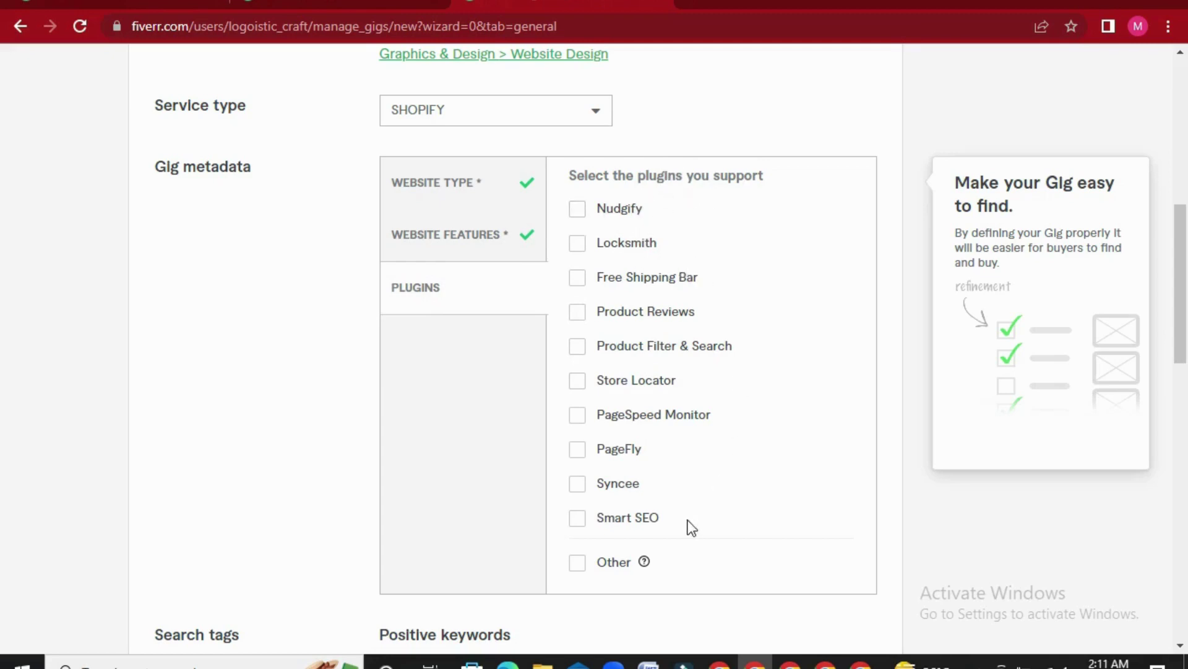
pyautogui.click(577, 563)
pyautogui.scroll(-1, 640, 544)
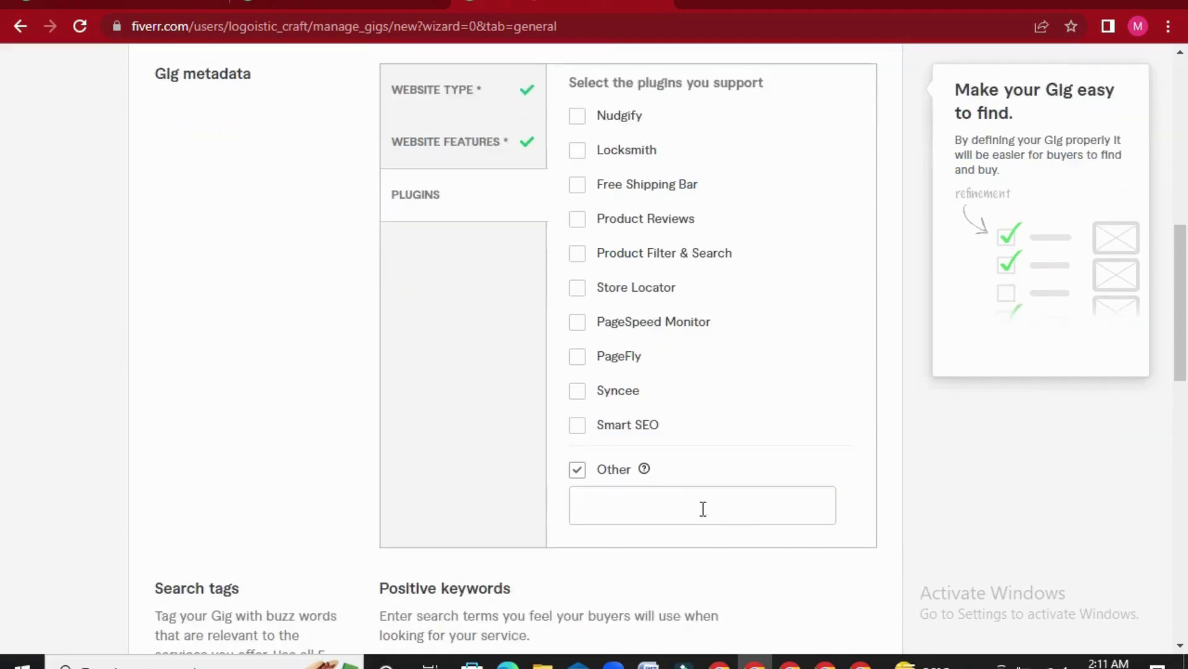
pyautogui.click(682, 505)
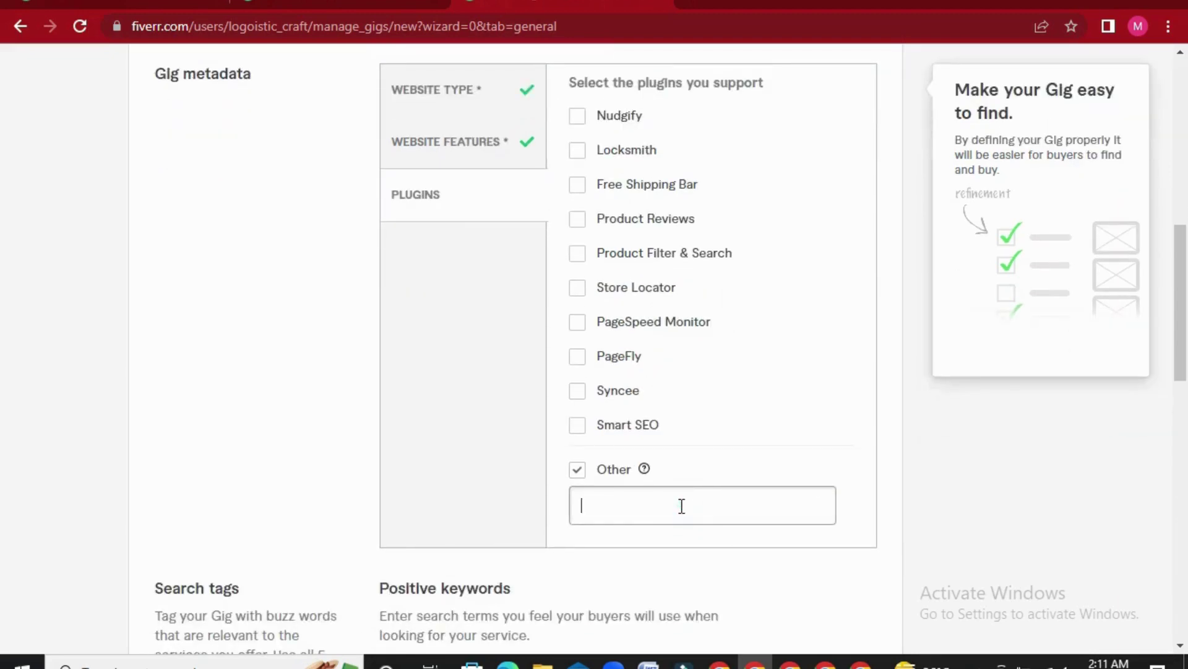
pyautogui.write('Dropshipping')
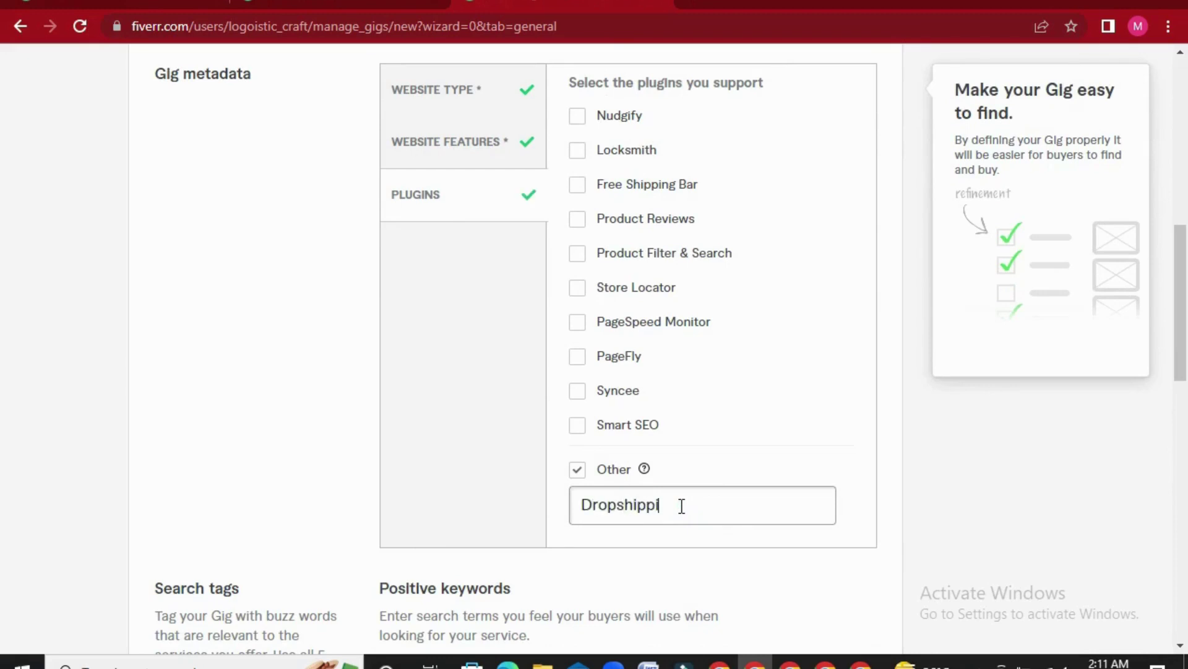
pyautogui.click(717, 538)
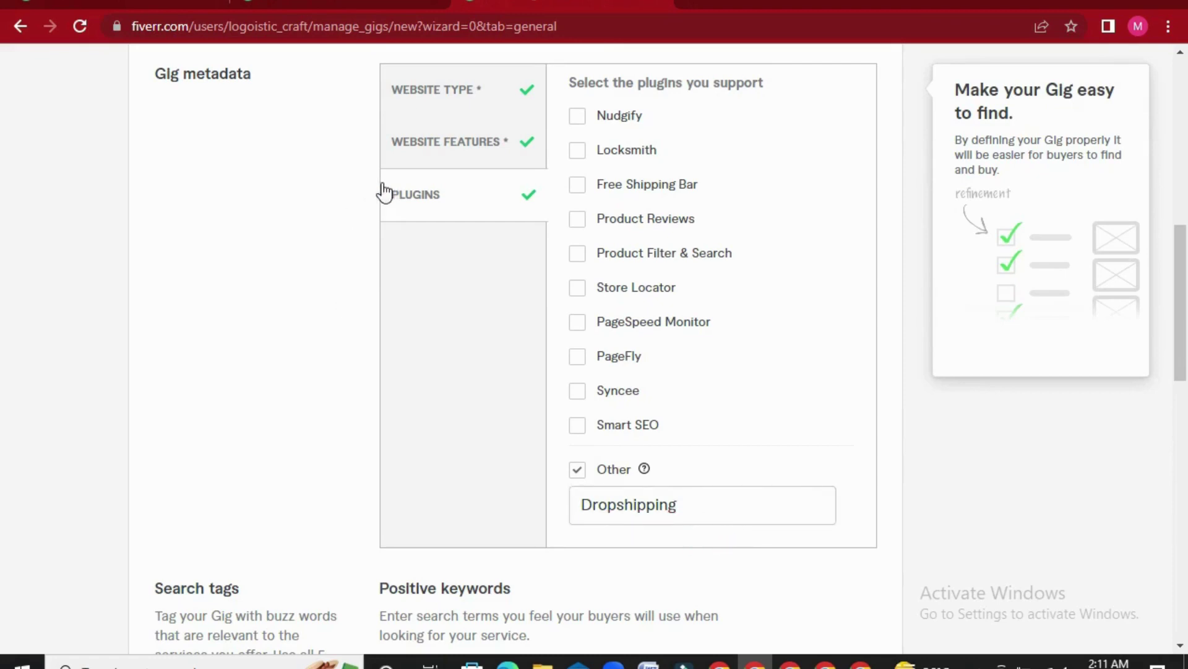
# - Review the gig metadata's website features and website type choices, along with the category and service type
pyautogui.click(426, 160)
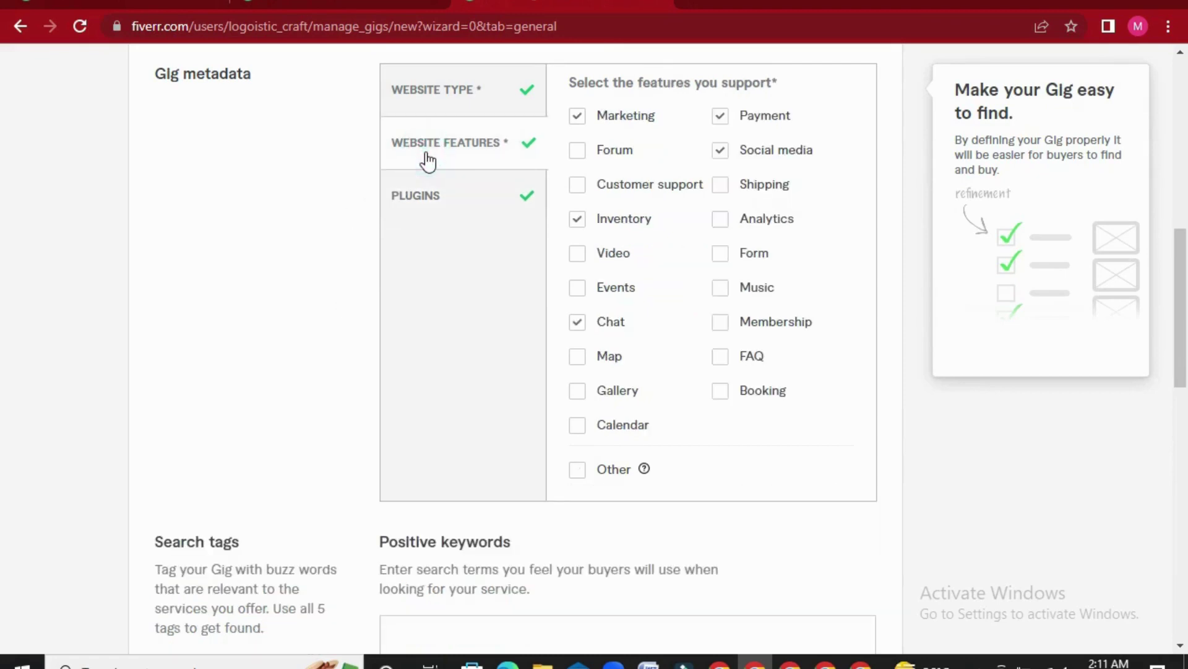
pyautogui.click(456, 99)
pyautogui.click(750, 127)
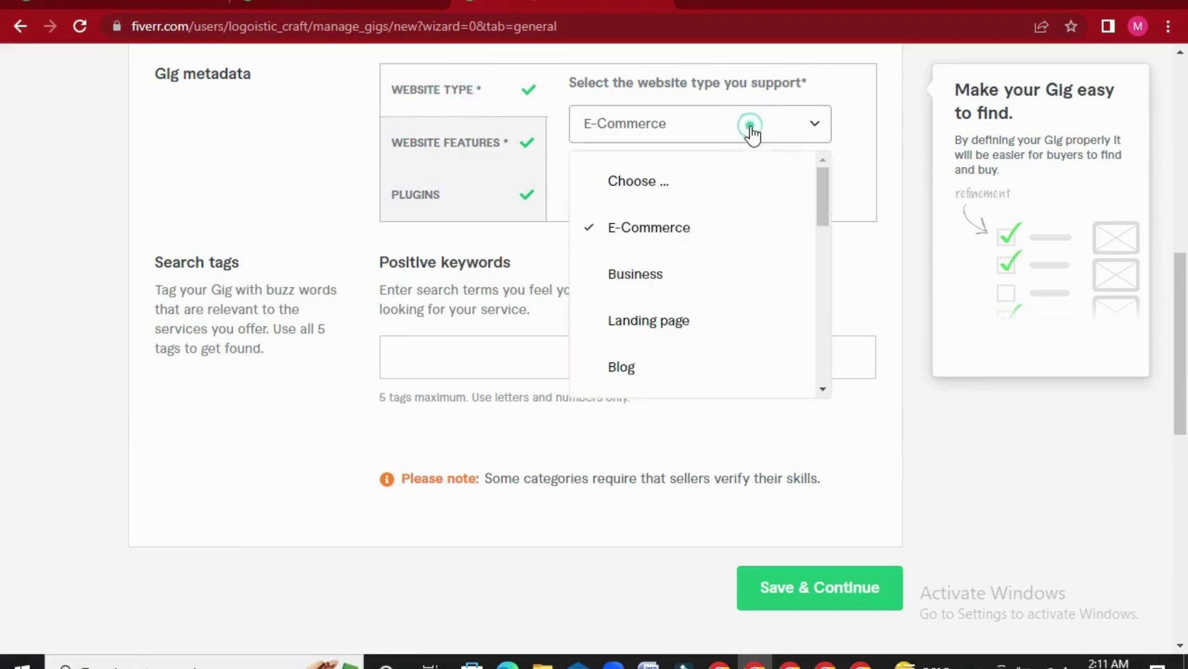
pyautogui.click(750, 128)
pyautogui.scroll(6, 886, 195)
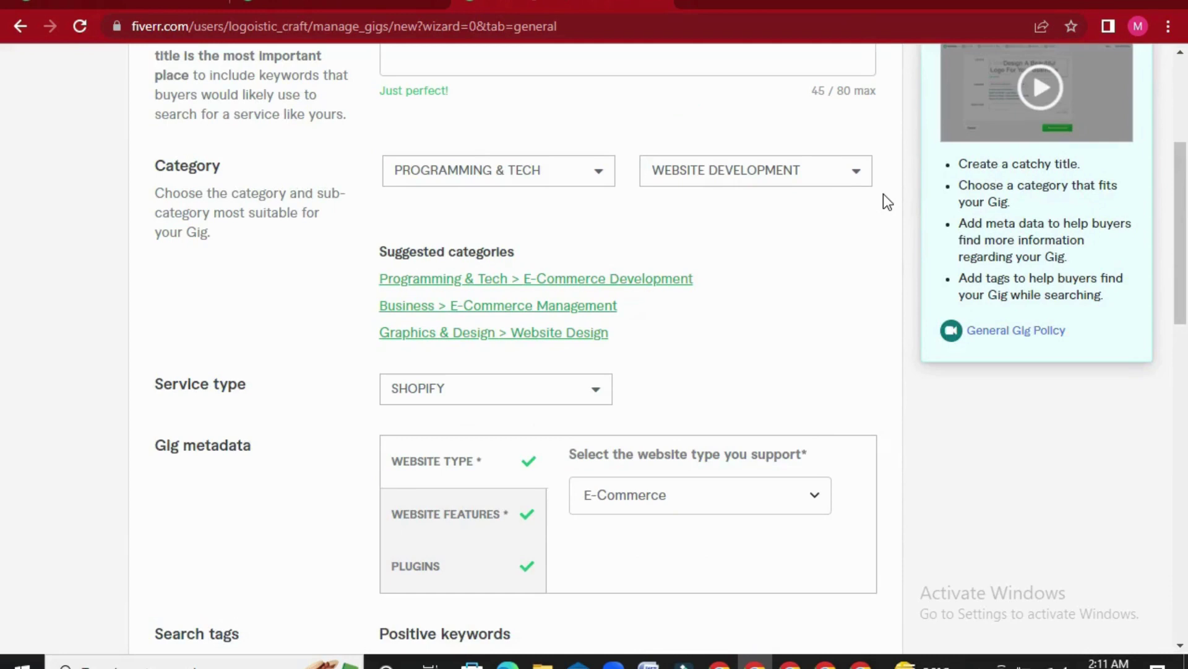
# - Look through the Programming & Tech subcategories and the main category options without changing the gig's category
pyautogui.click(860, 180)
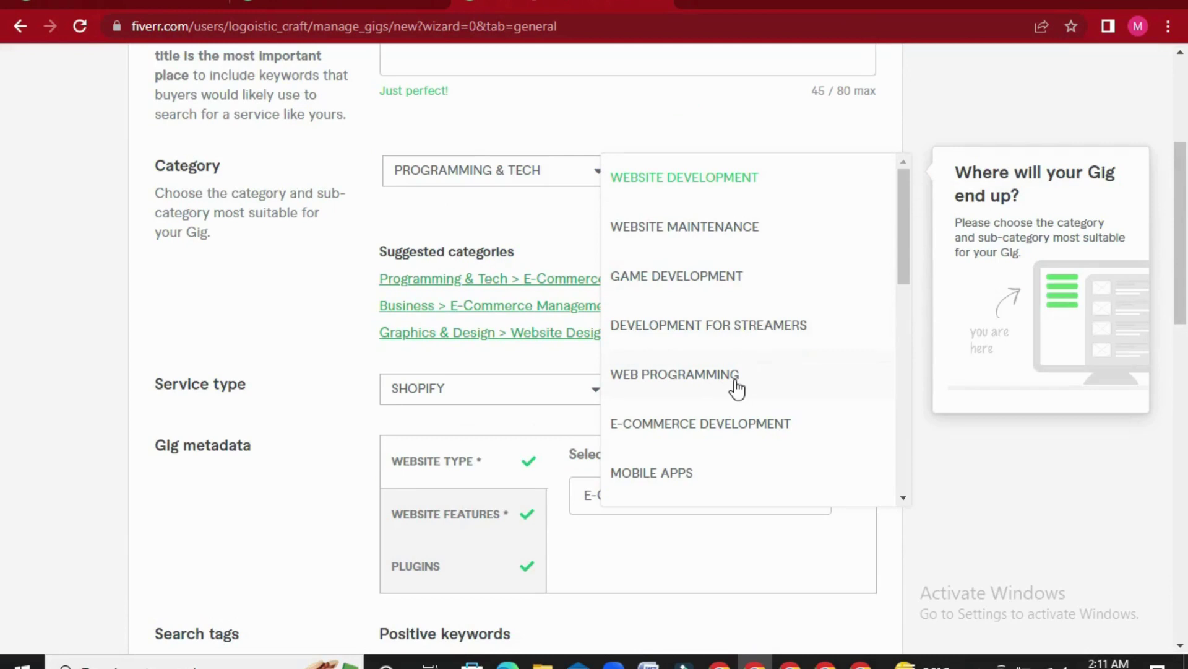
pyautogui.scroll(-2, 738, 383)
pyautogui.scroll(-5, 737, 384)
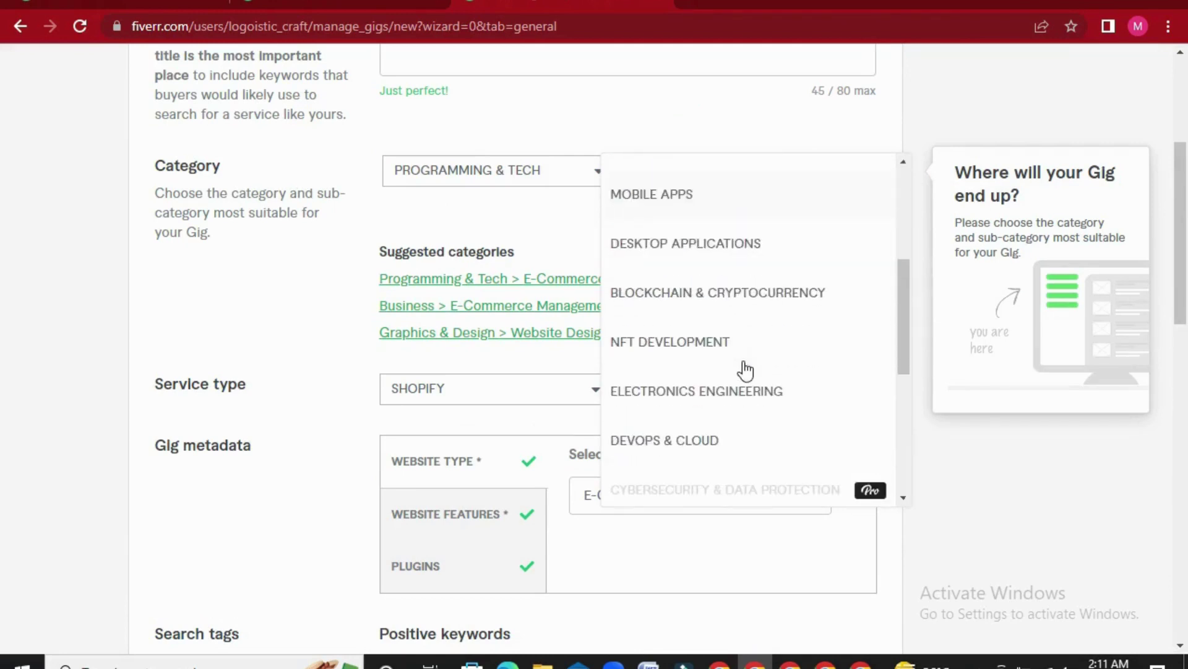
pyautogui.scroll(-3, 757, 306)
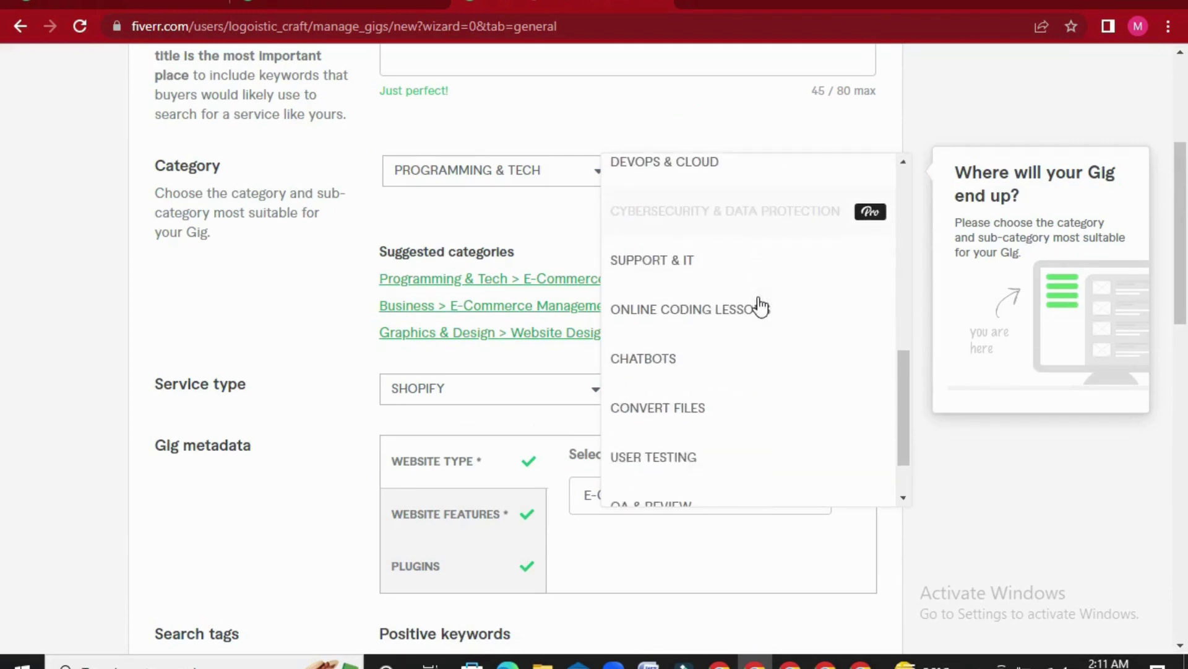
pyautogui.scroll(14, 760, 306)
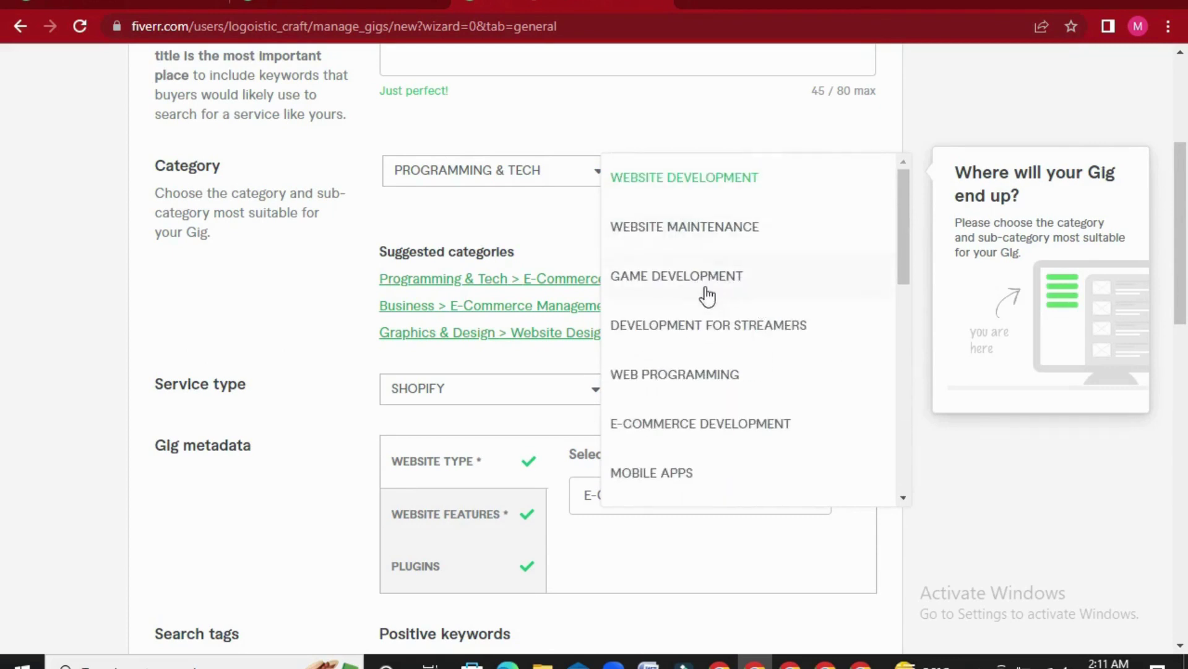
pyautogui.click(499, 175)
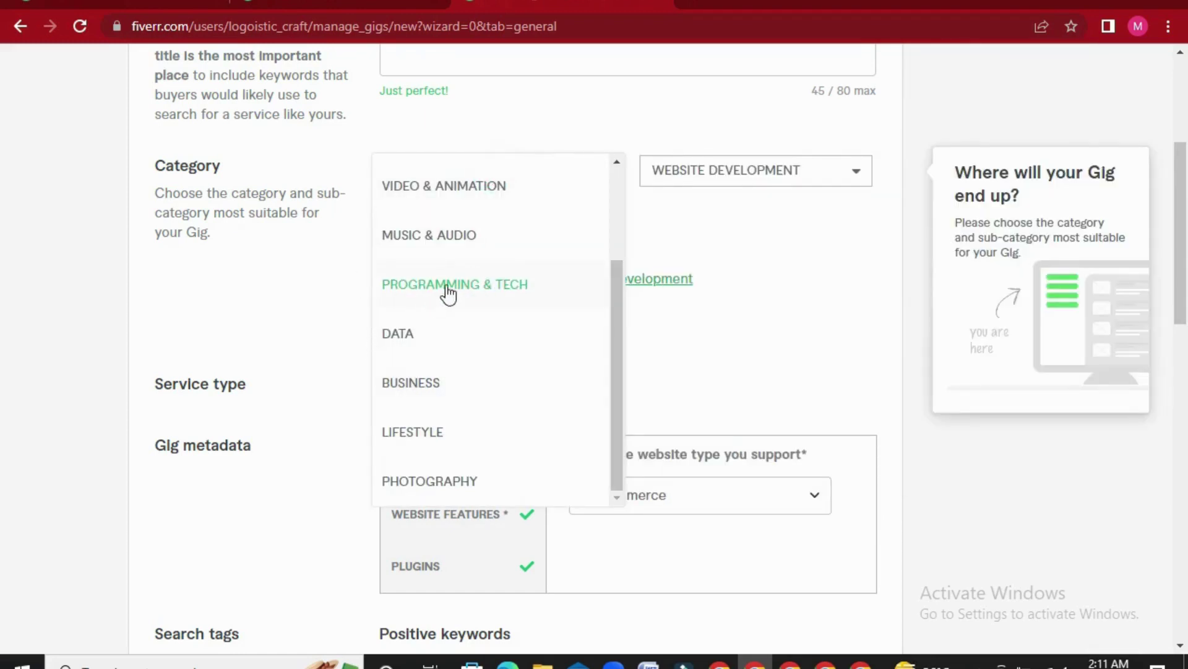
pyautogui.click(334, 247)
# - Add "Shopify" and "Shopify dropshipping" as positive keywords in the gig's search tags
pyautogui.scroll(-2, 372, 273)
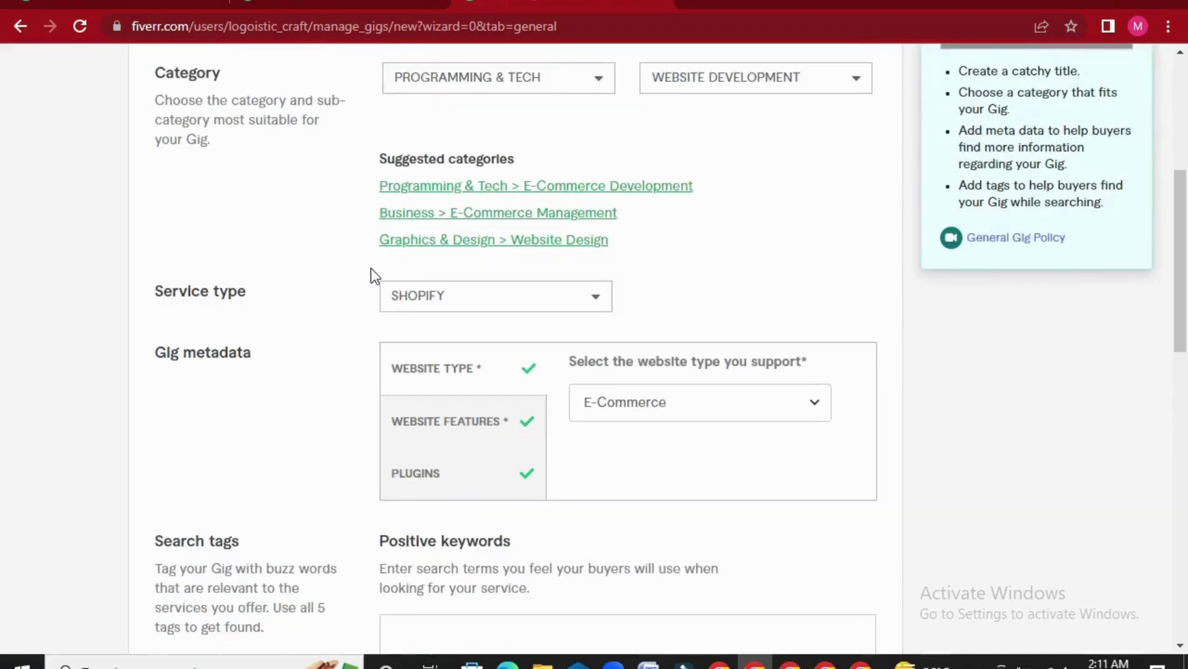
pyautogui.scroll(-3, 336, 277)
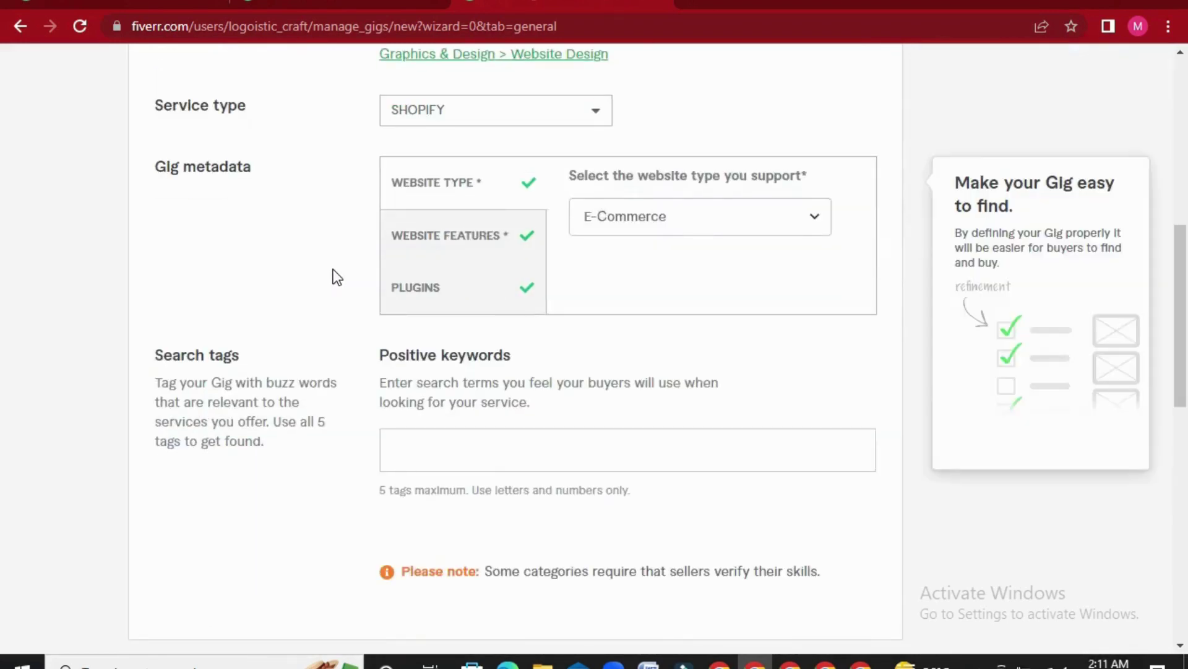
pyautogui.scroll(-2, 336, 277)
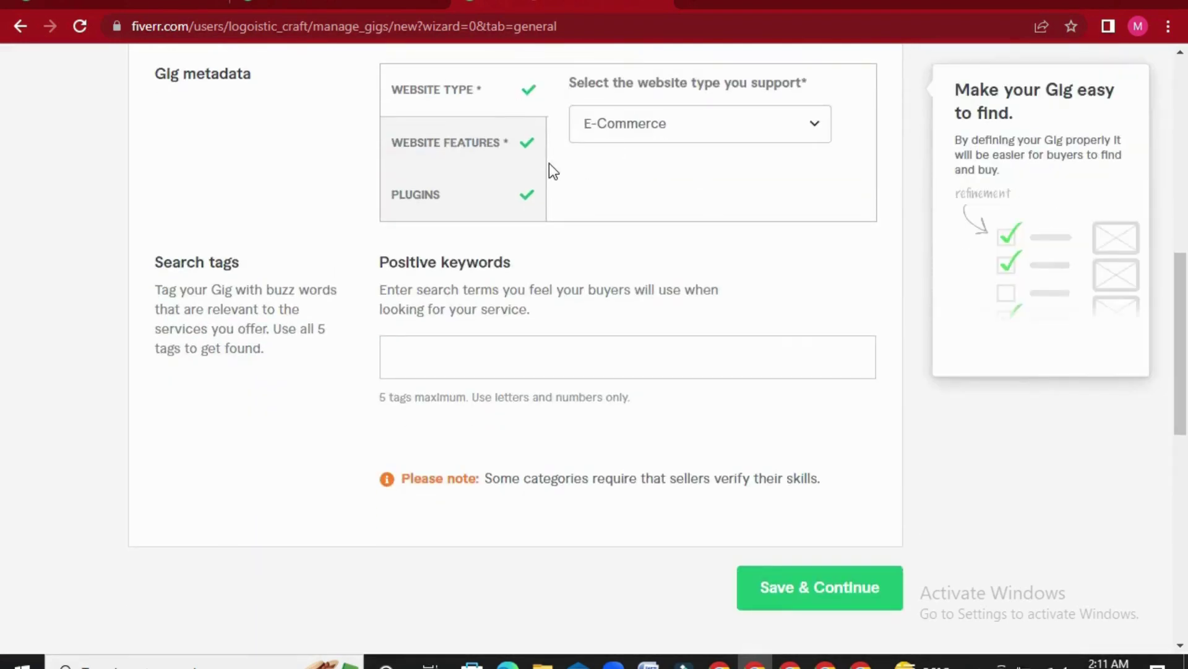
pyautogui.moveTo(226, 244)
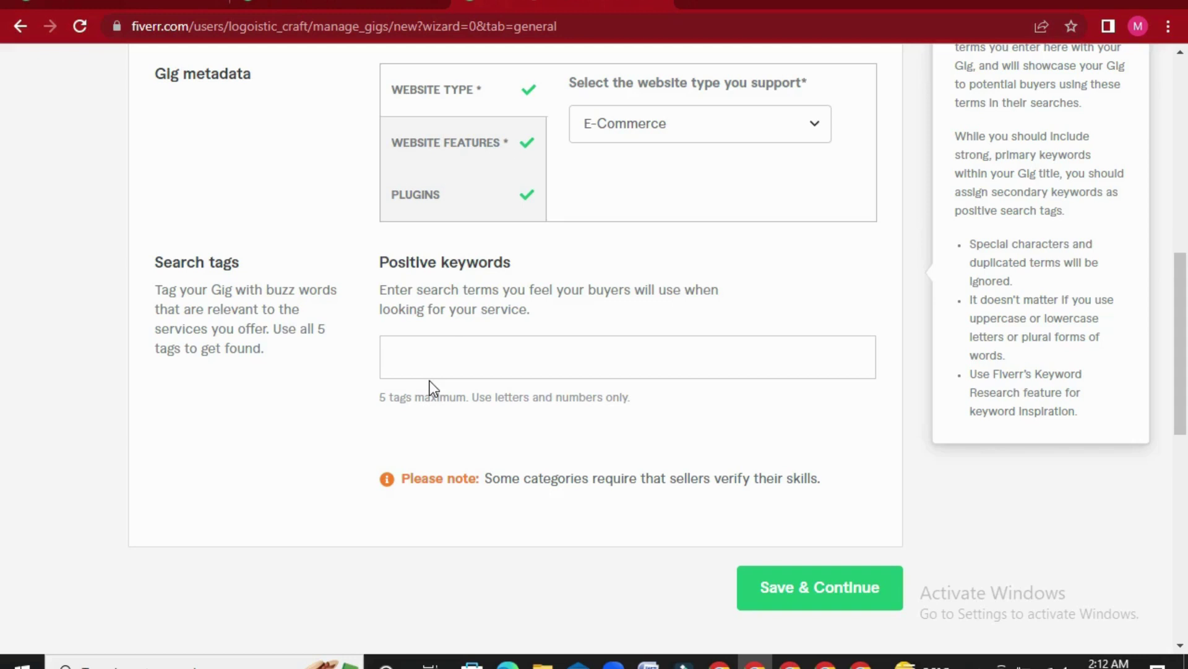
pyautogui.click(476, 344)
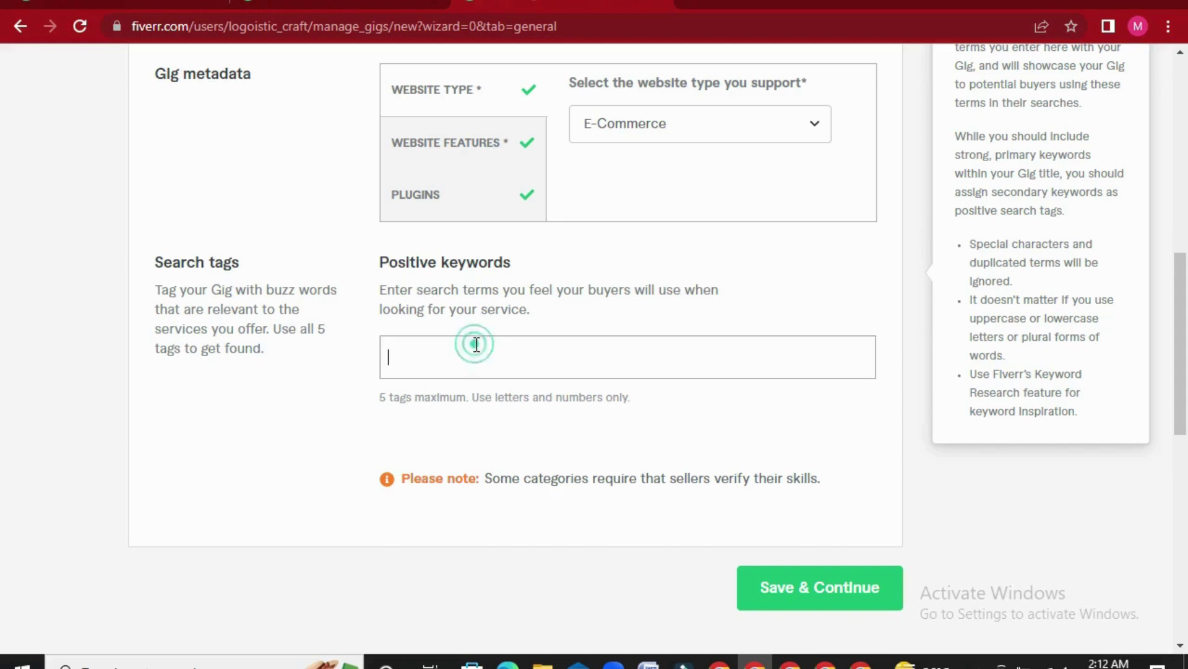
pyautogui.write('Shopify')
pyautogui.press('Return')
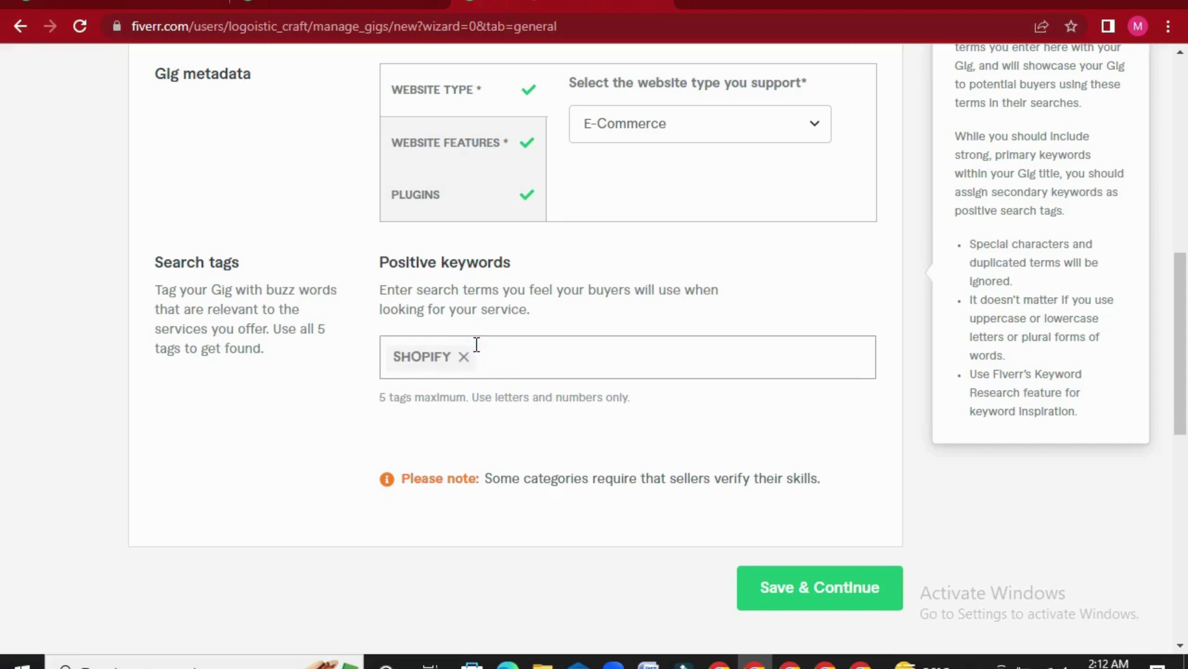
pyautogui.write('Shopify dropshipp')
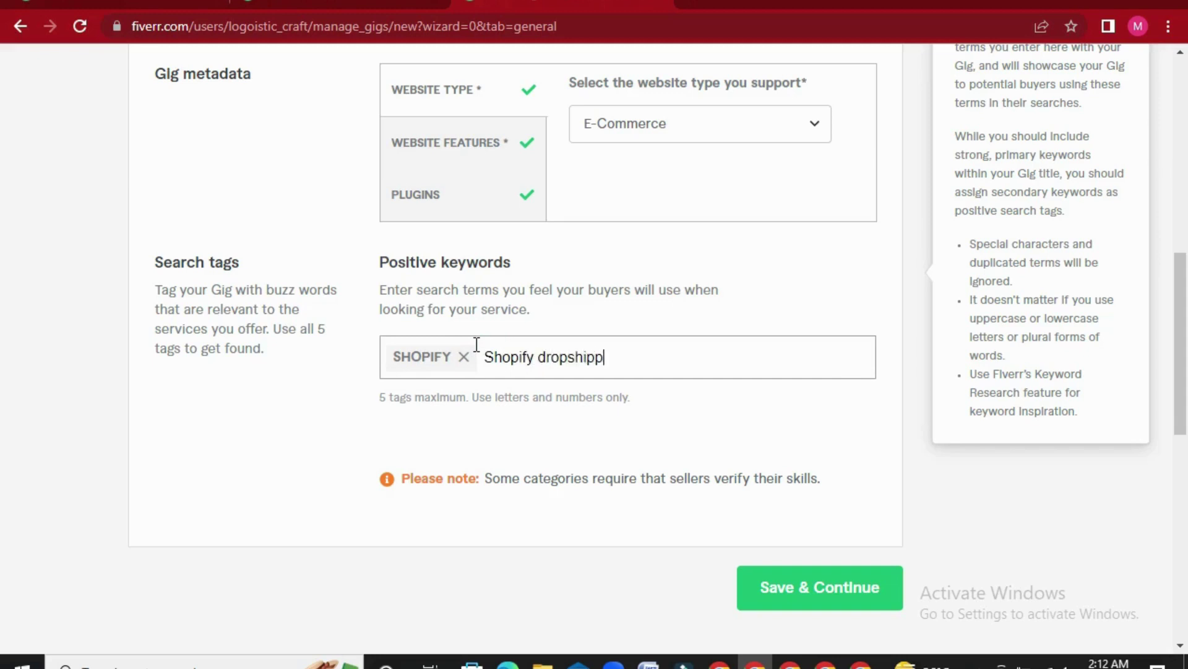
pyautogui.write('ing')
pyautogui.press('Return')
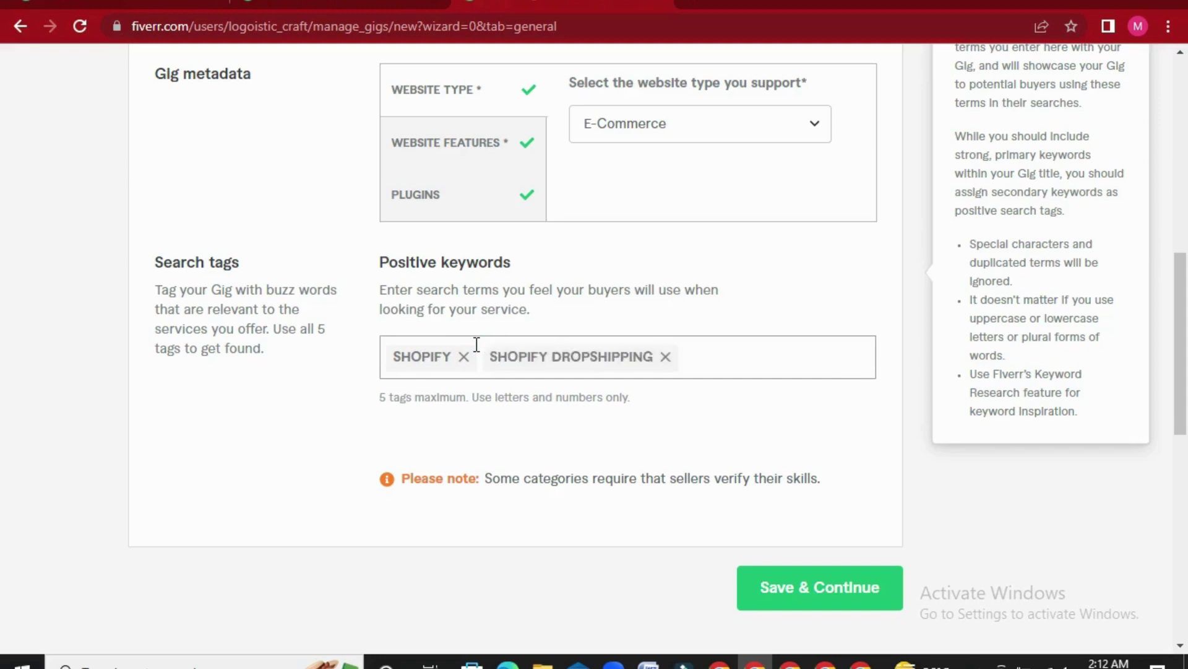
# - Add "Shopify store", "Dropshipping store" and "Shopify website" to the gig's positive keywords
pyautogui.write('Shop')
pyautogui.write('ify')
pyautogui.press('BackSpace')
pyautogui.write('y store')
pyautogui.press('Return')
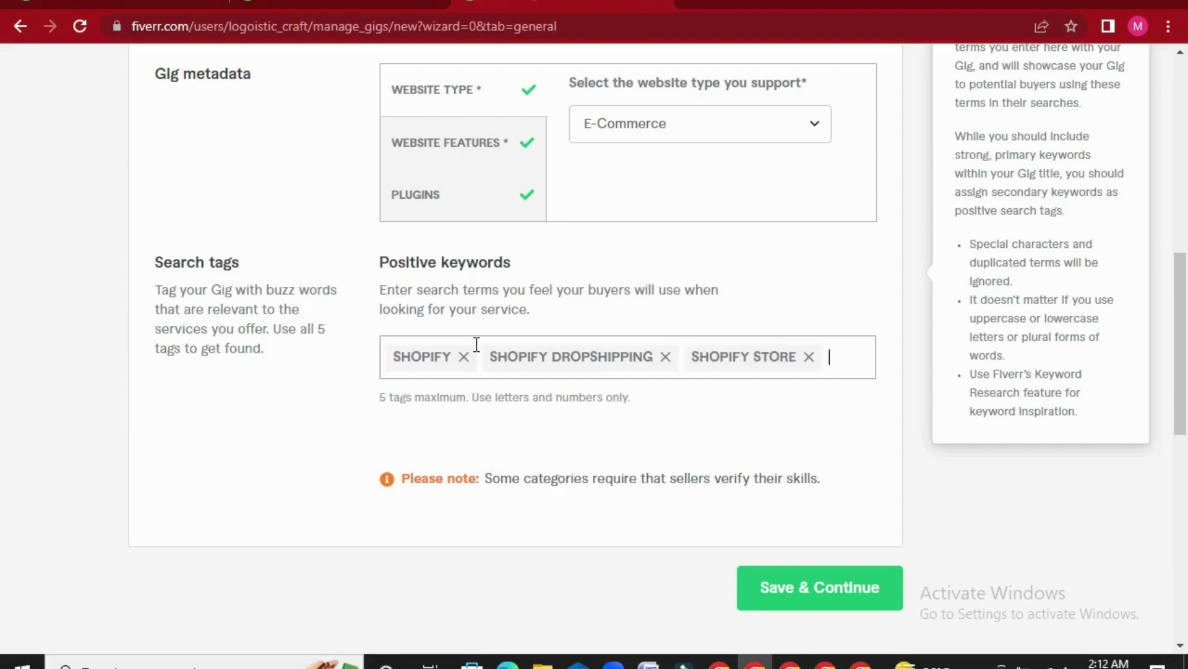
pyautogui.write('Dropshipping stor')
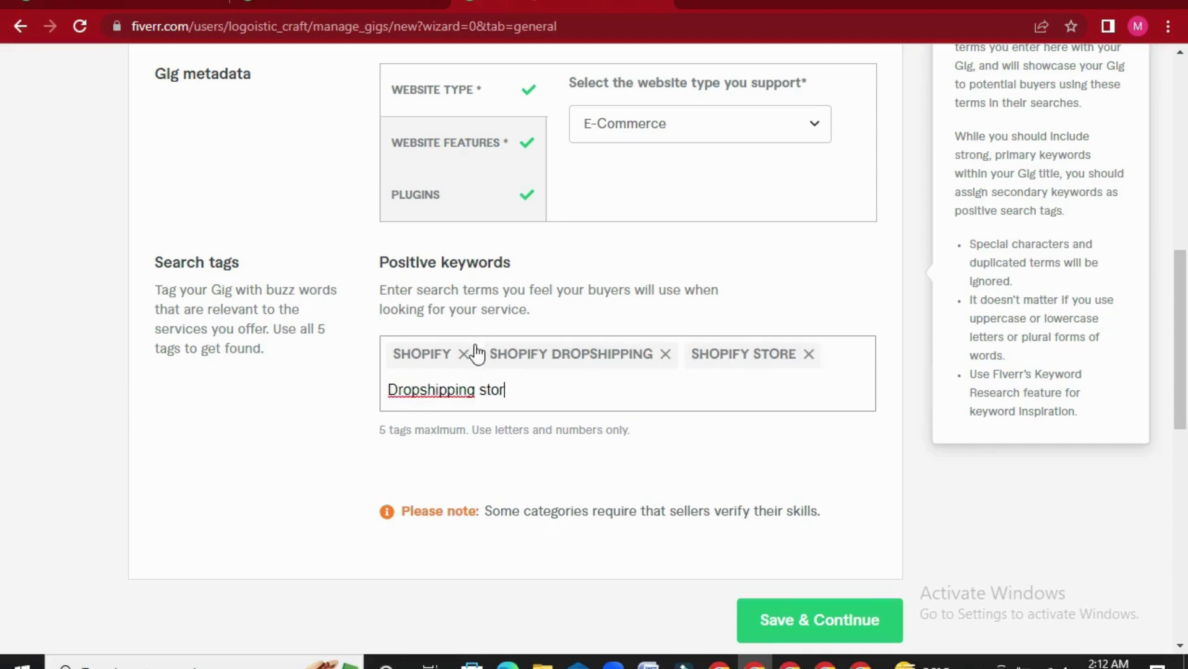
pyautogui.write('e')
pyautogui.press('Return')
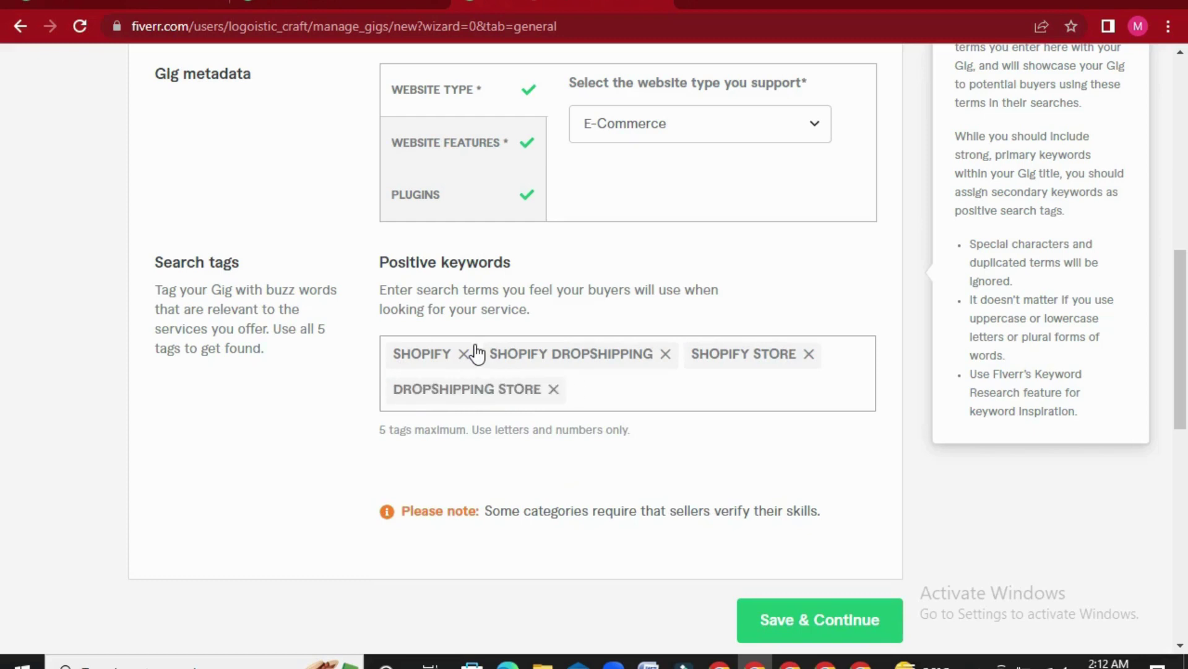
pyautogui.write('Shopify website')
pyautogui.press('Return')
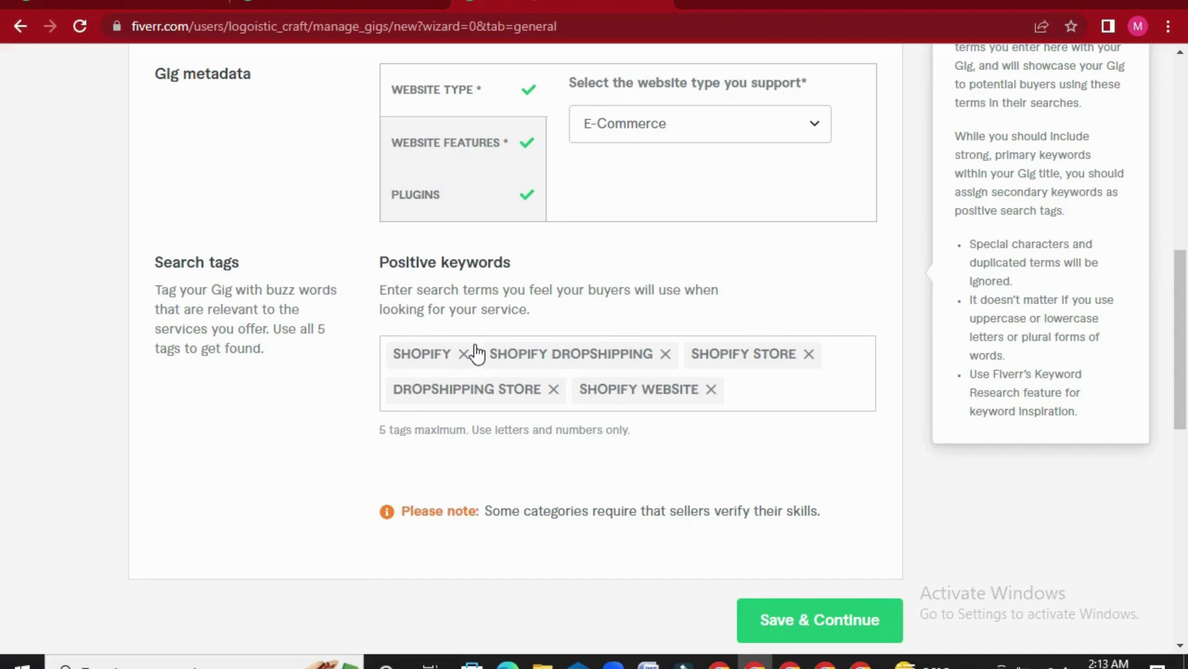
# - Review the gig's overview entries, save them and continue to the Scope & Pricing stage
pyautogui.scroll(10, 324, 411)
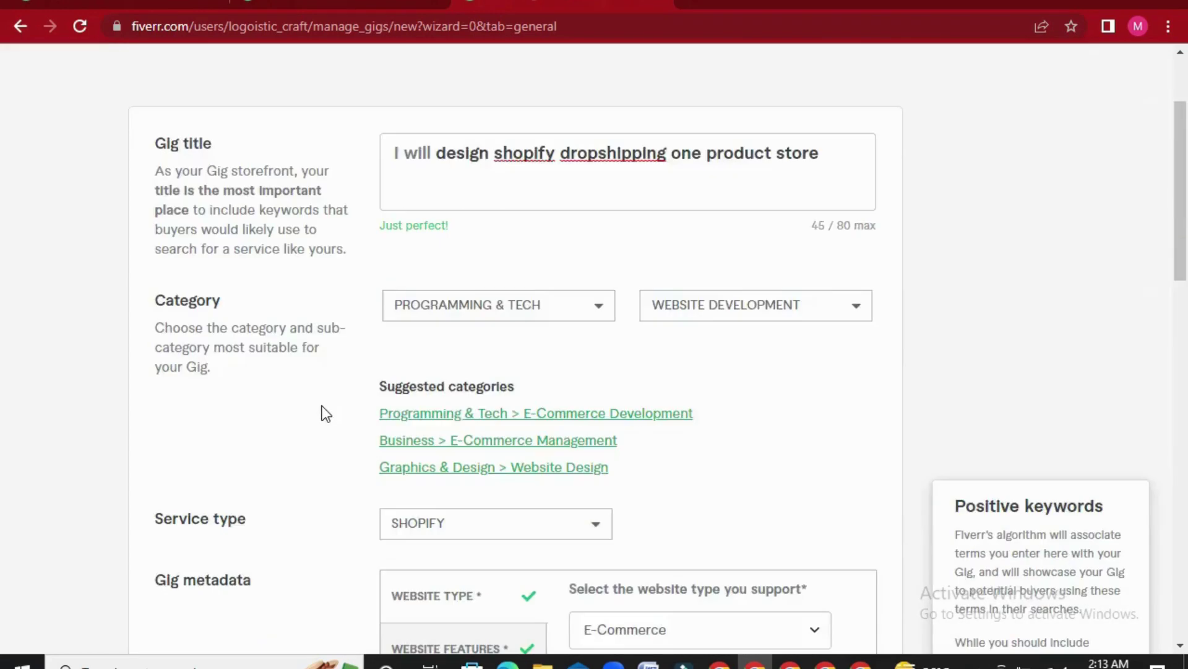
pyautogui.scroll(-9, 169, 337)
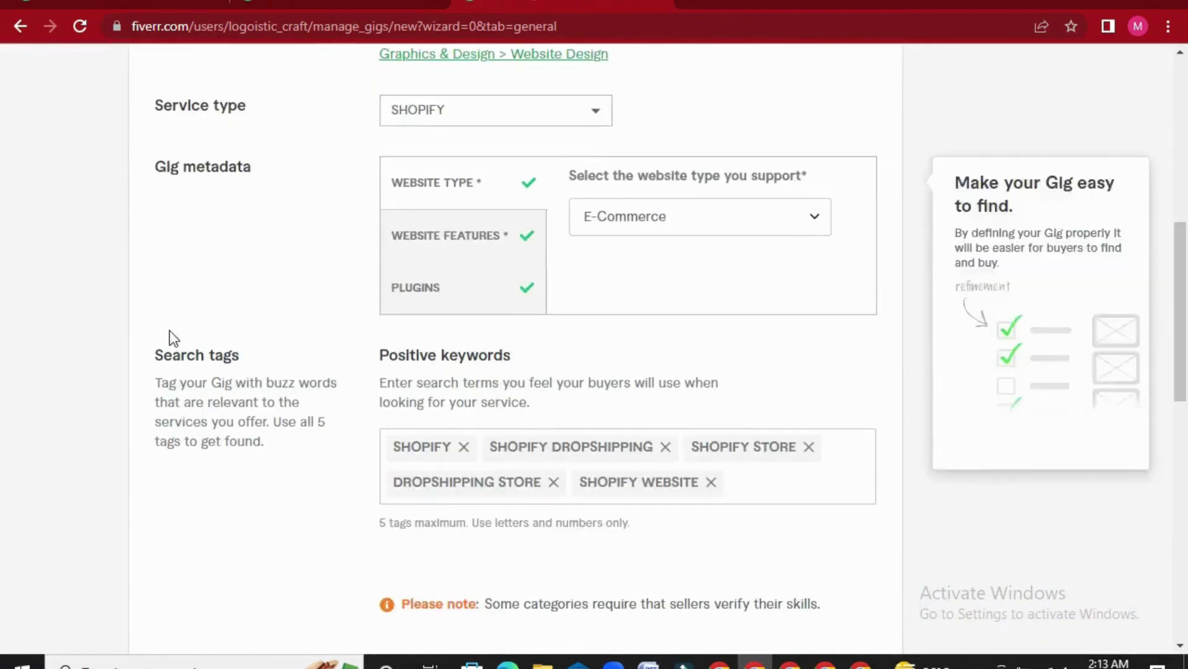
pyautogui.scroll(-4, 393, 390)
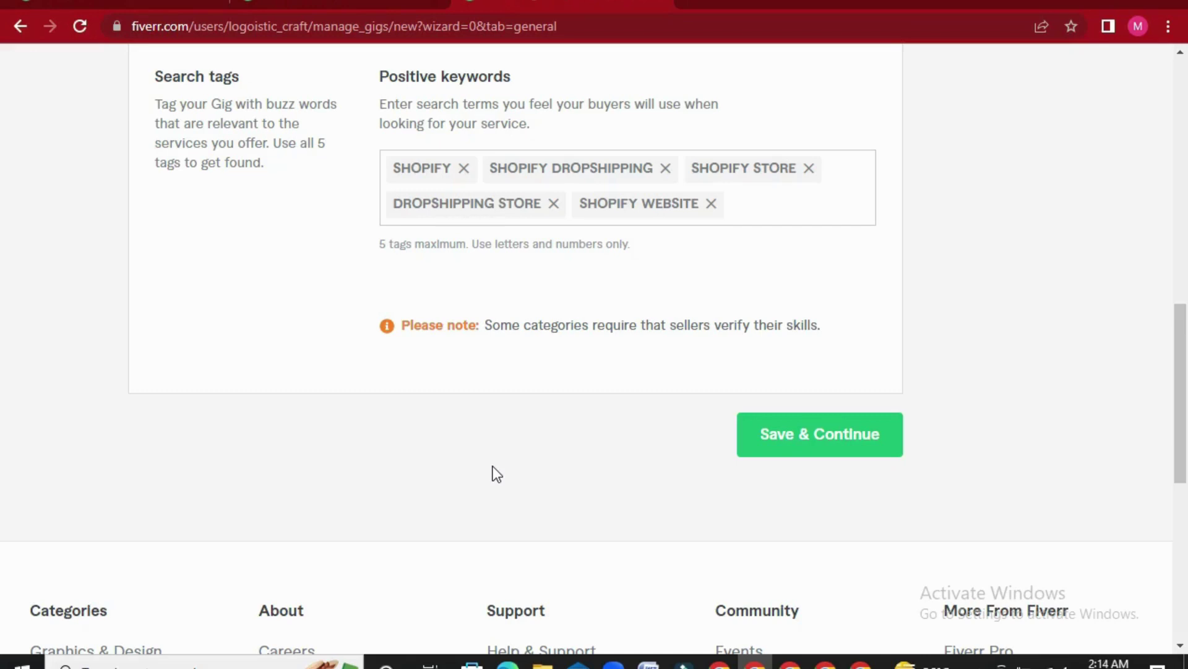
pyautogui.scroll(9, 544, 363)
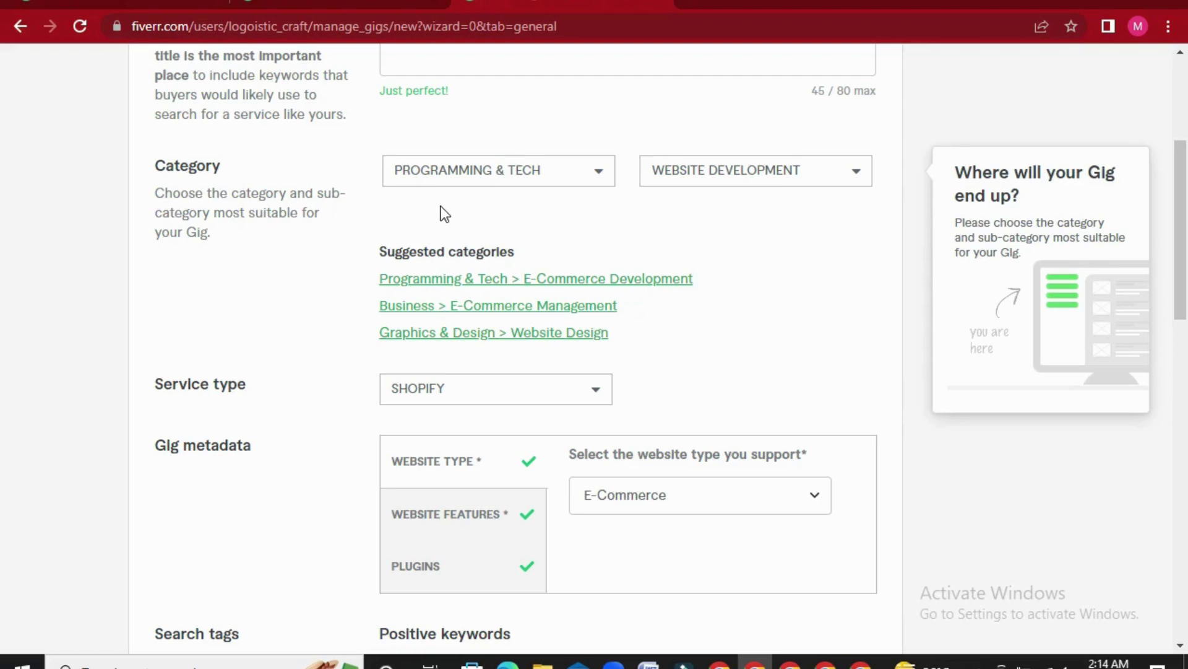
pyautogui.scroll(-5, 531, 246)
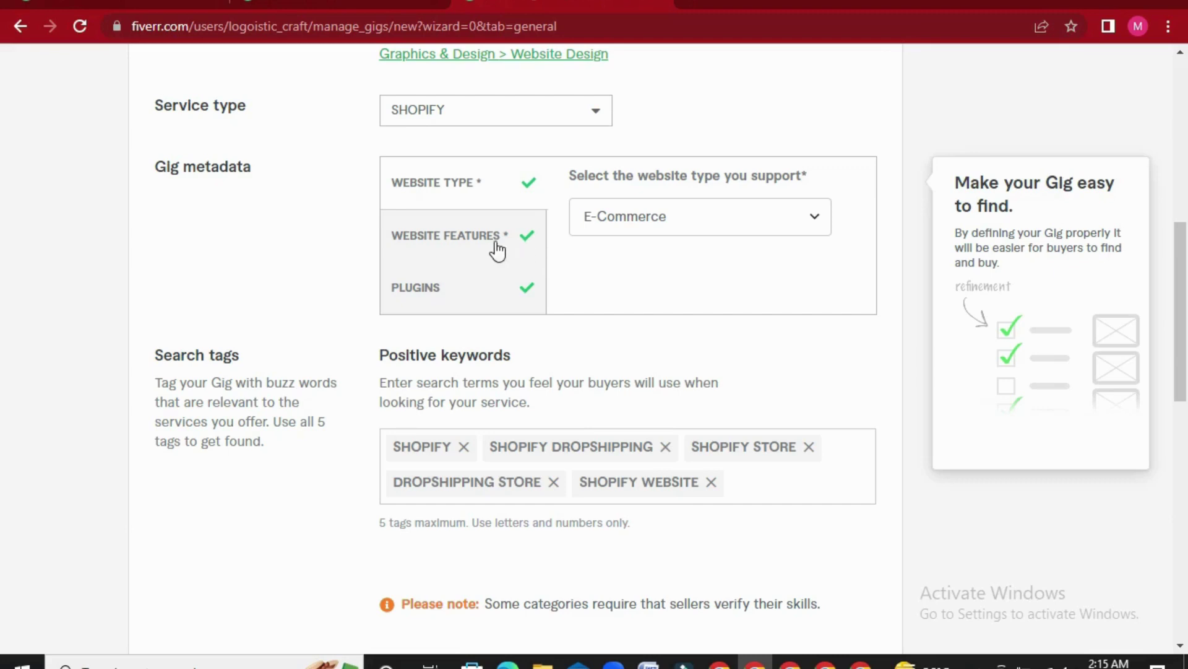
pyautogui.scroll(-5, 495, 254)
pyautogui.click(831, 447)
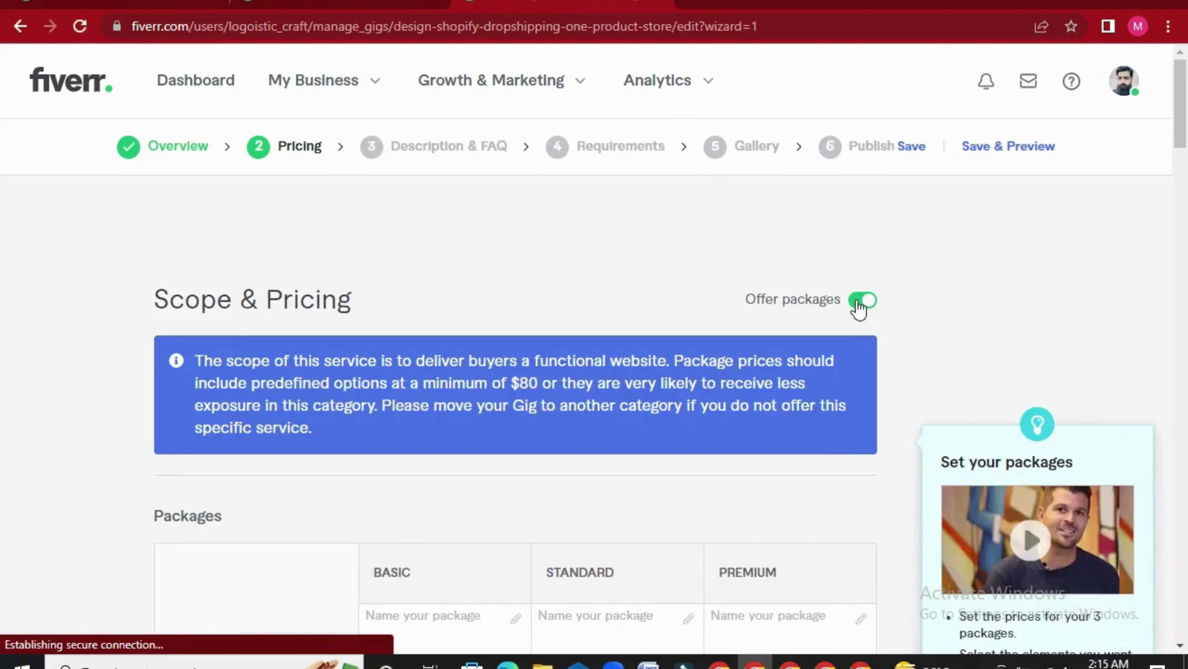
# - Switch Offer packages off to view the single-package pricing table, and switch it back on
pyautogui.scroll(-3, 863, 310)
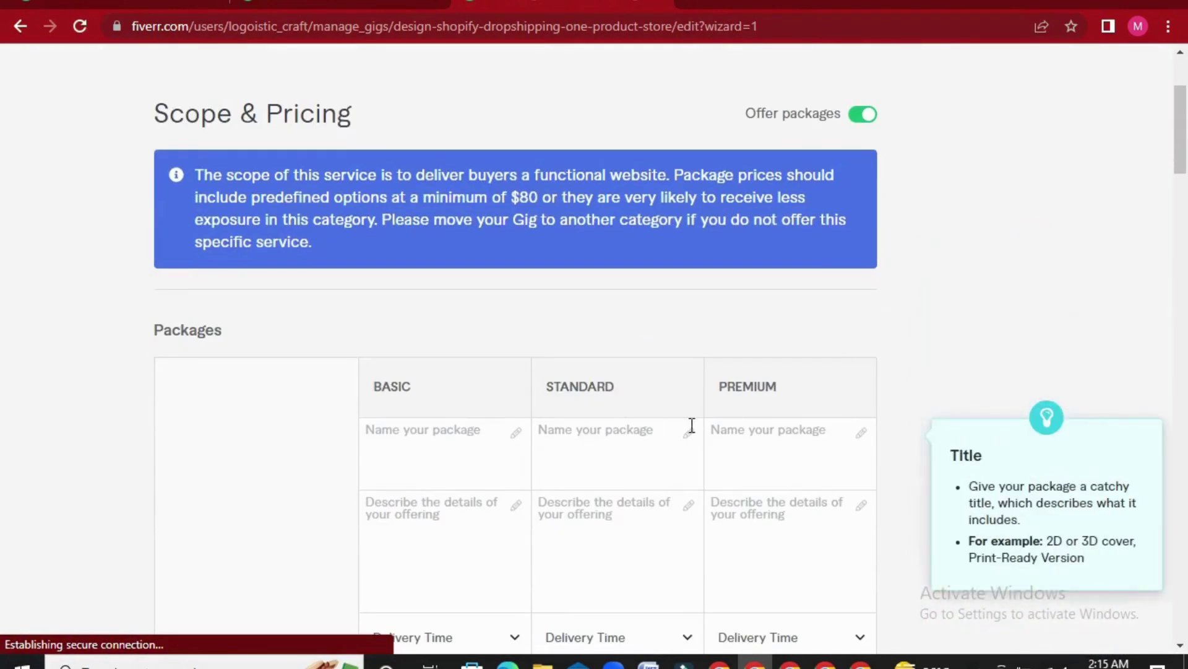
pyautogui.scroll(2, 805, 335)
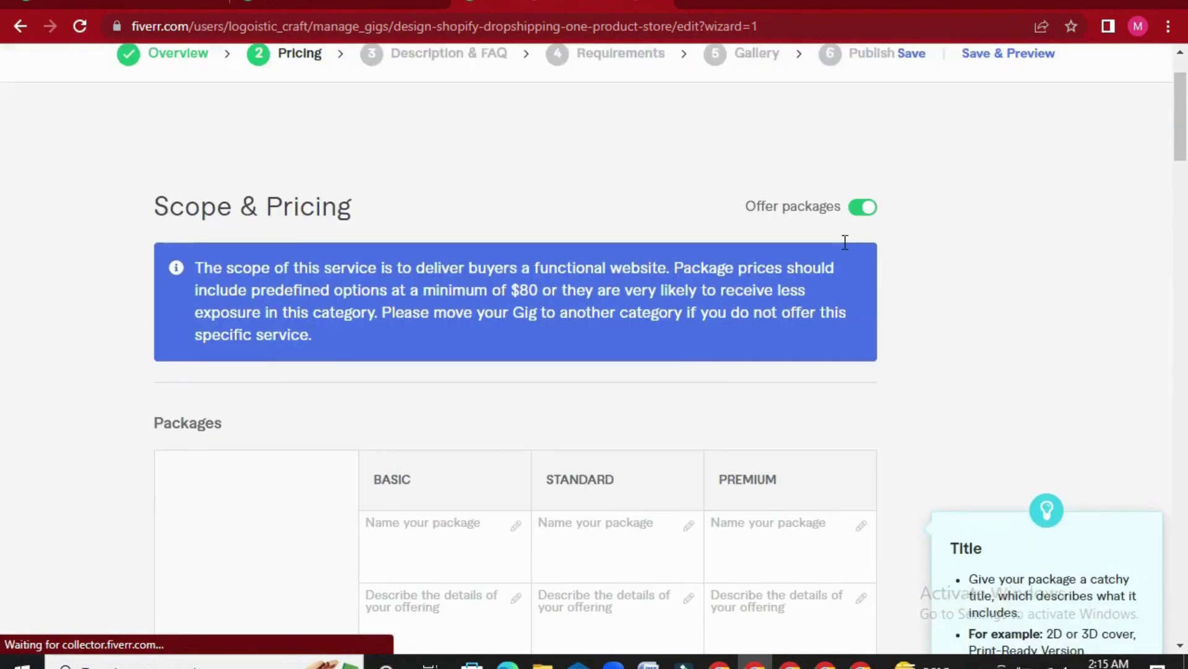
pyautogui.click(864, 209)
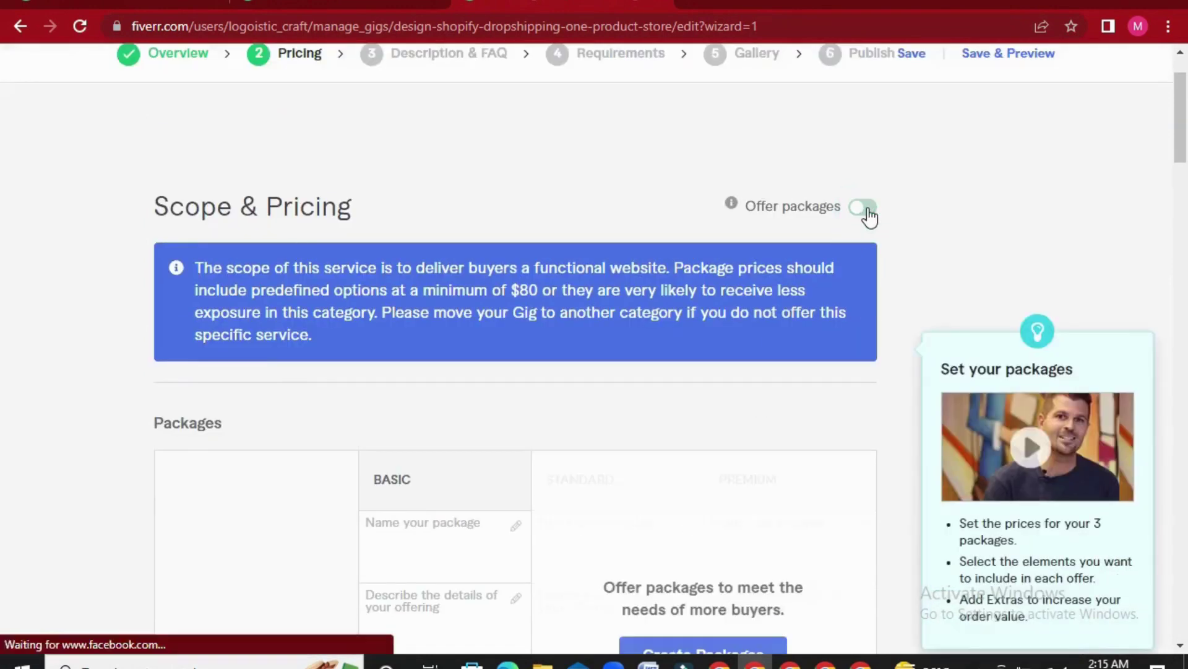
pyautogui.scroll(-3, 866, 307)
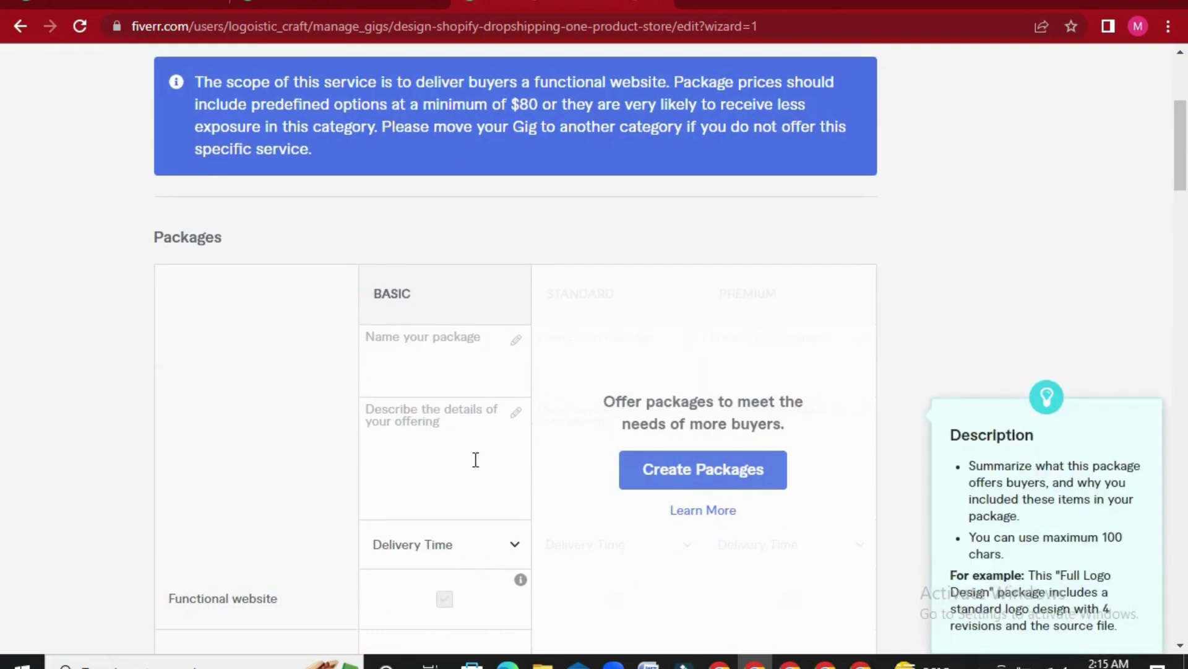
pyautogui.scroll(-4, 440, 371)
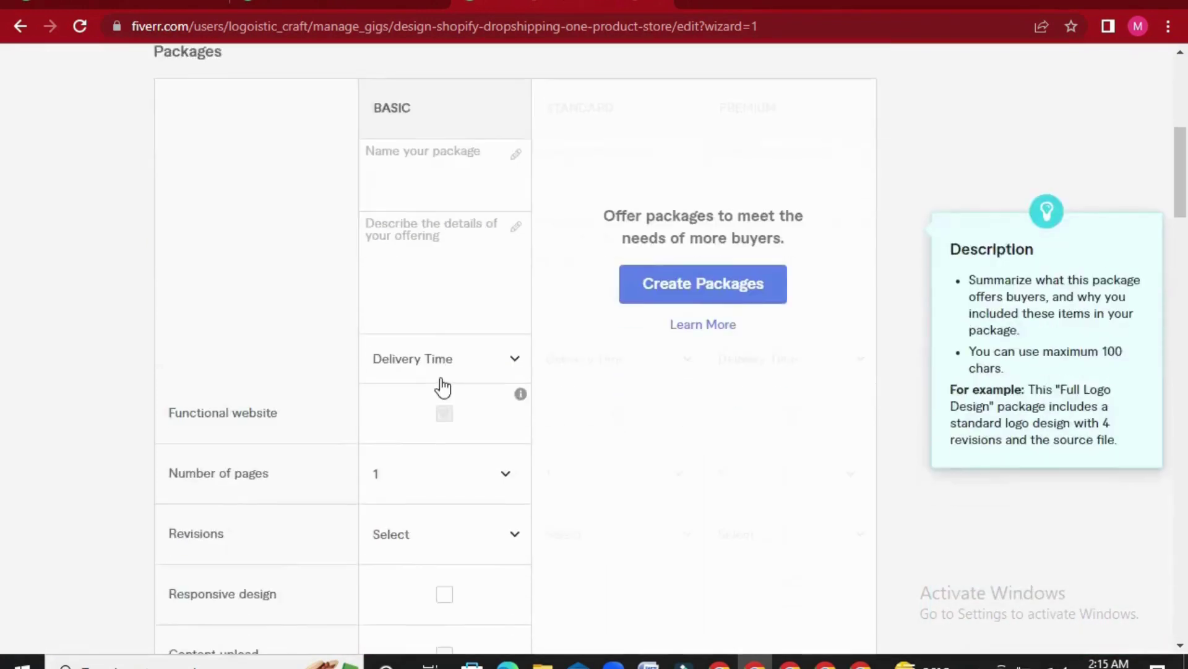
pyautogui.scroll(1, 443, 387)
pyautogui.scroll(8, 444, 388)
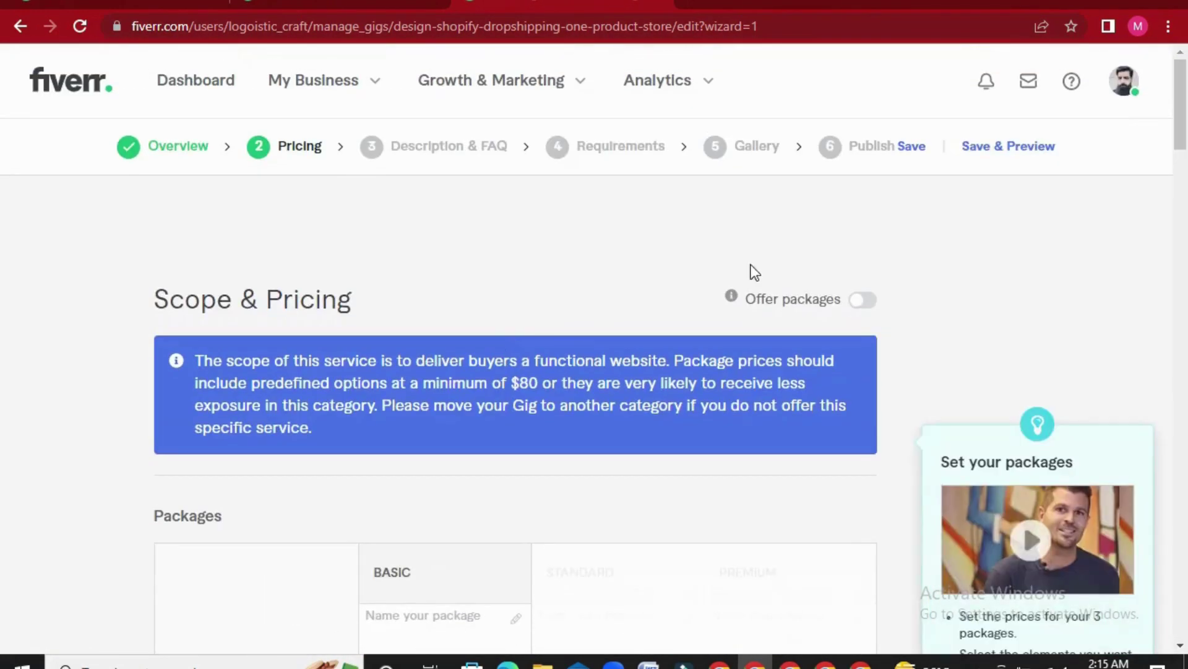
pyautogui.click(867, 301)
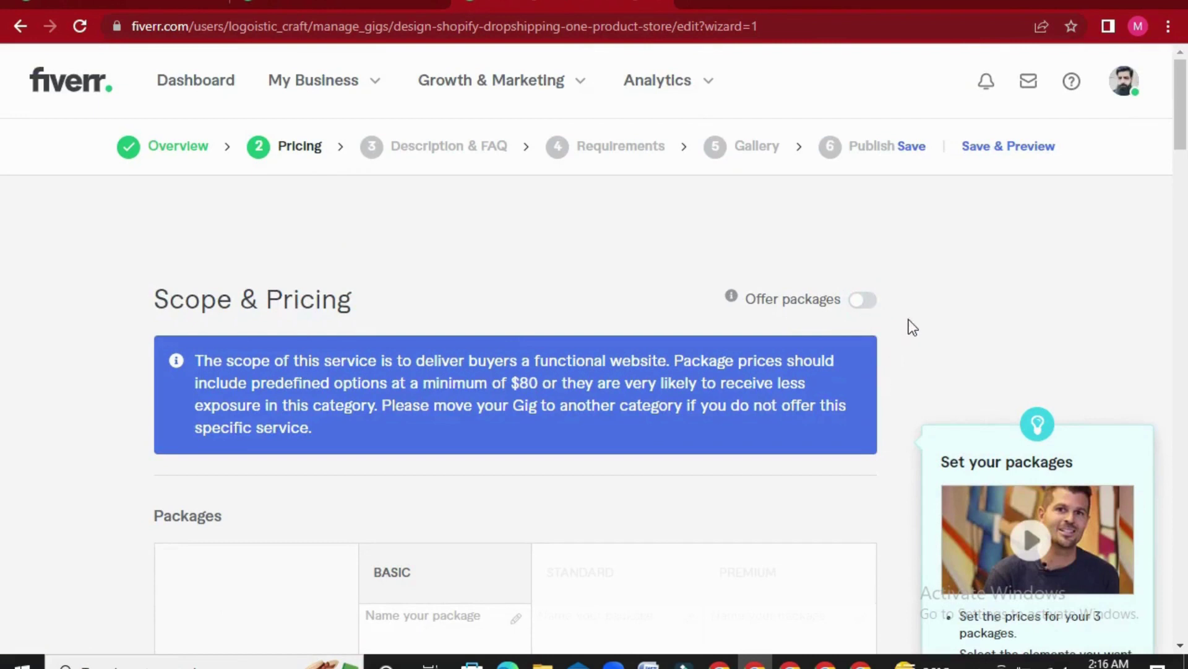
pyautogui.click(864, 302)
# - Name the three pricing packages "Basic", "Standard" and "Premium" in their matching columns
pyautogui.scroll(-1, 713, 463)
pyautogui.scroll(-3, 713, 463)
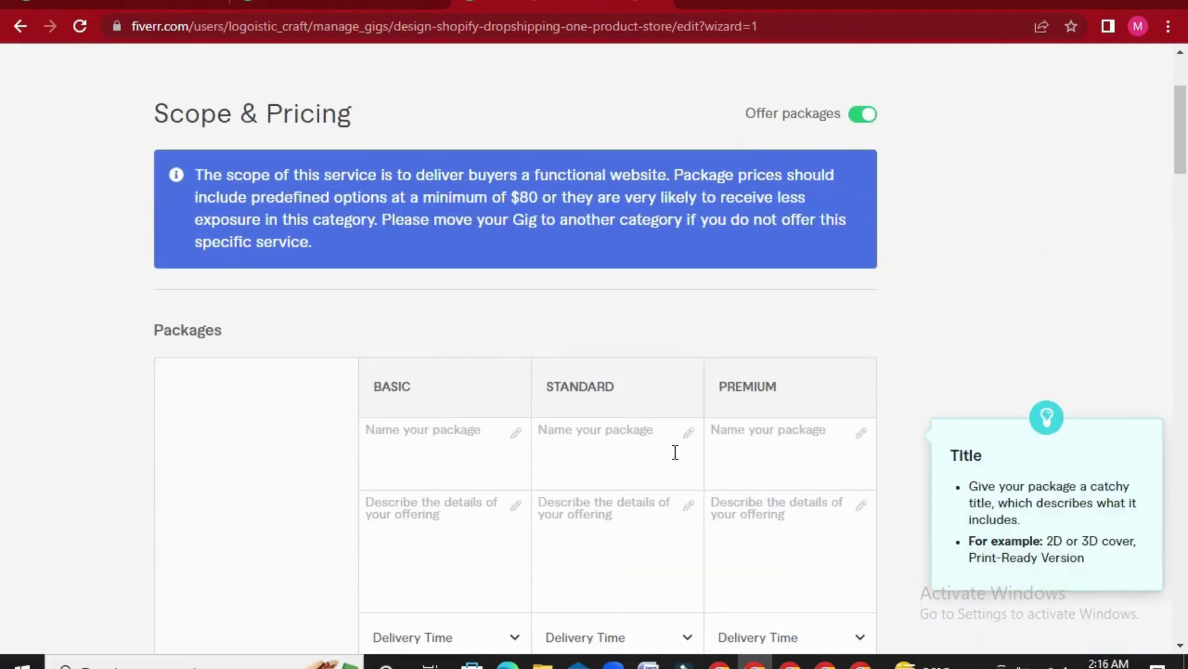
pyautogui.scroll(-1, 696, 451)
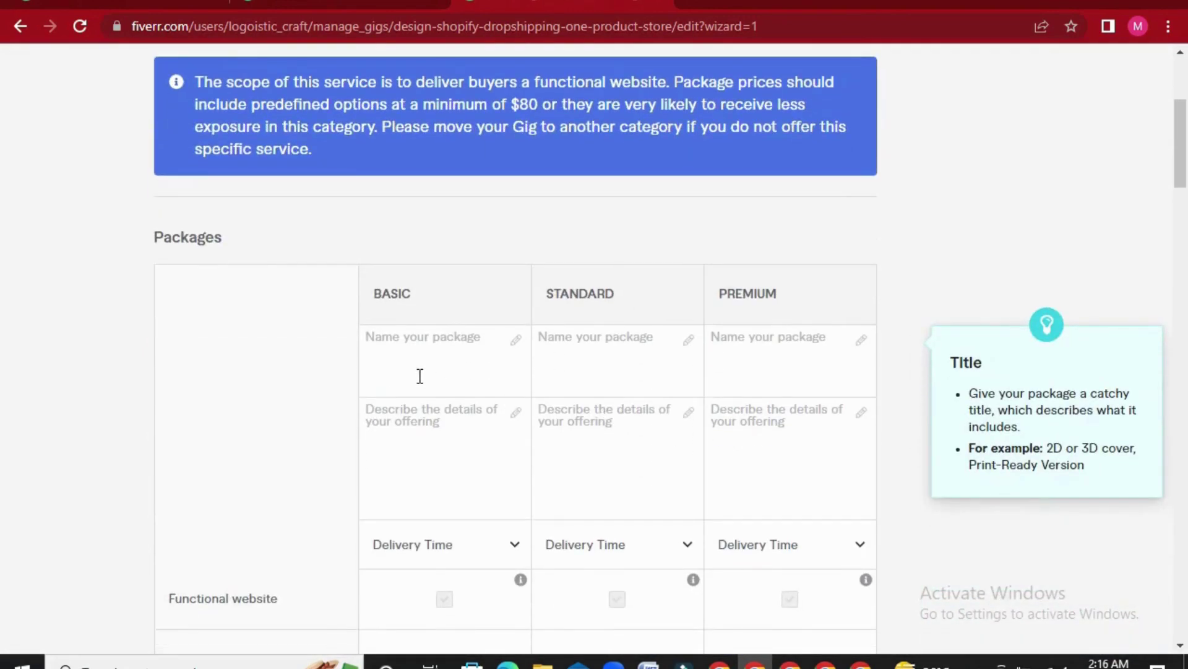
pyautogui.click(421, 376)
pyautogui.click(626, 348)
pyautogui.write('Basic')
pyautogui.click(596, 343)
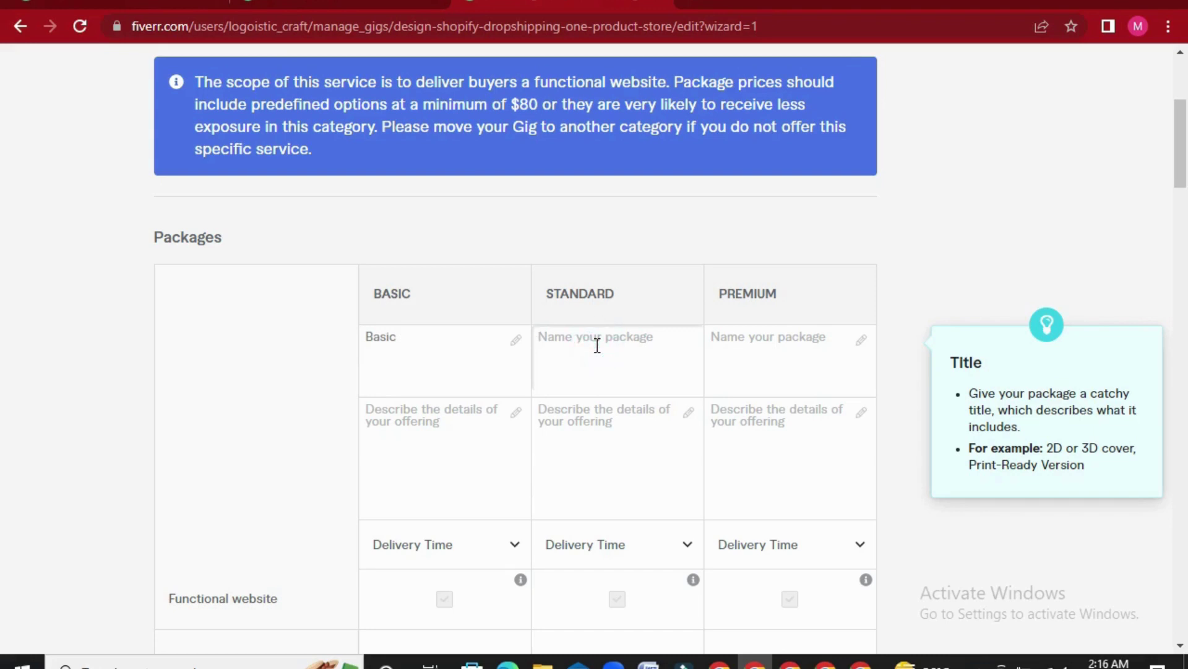
pyautogui.click(786, 345)
pyautogui.click(581, 371)
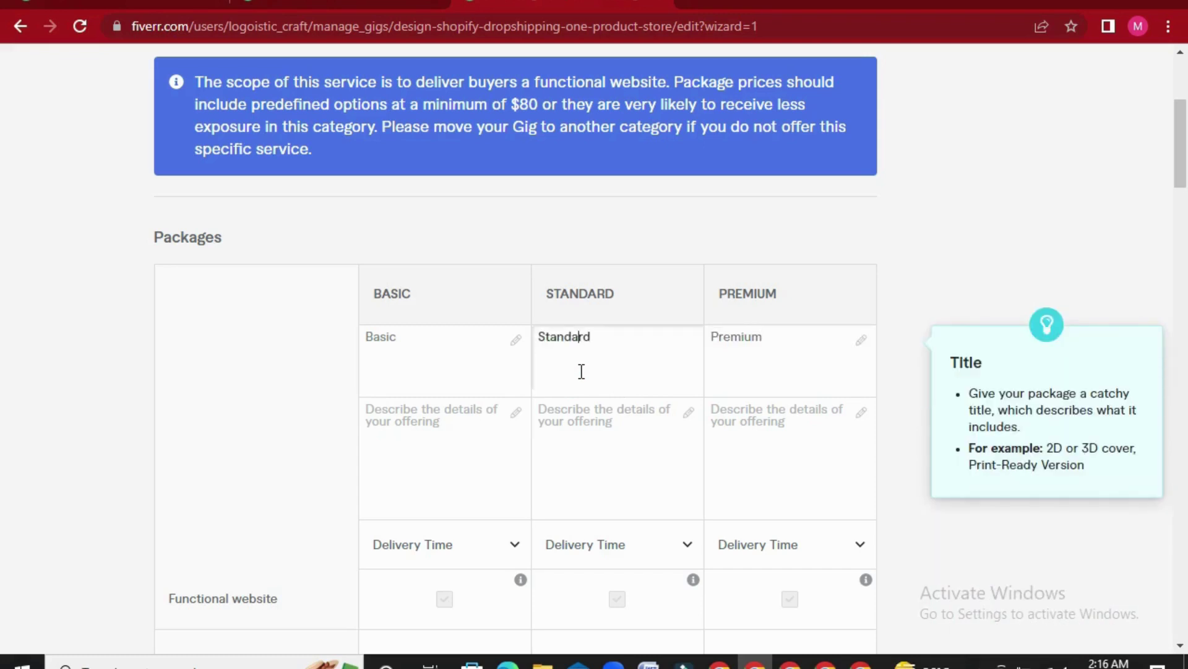
pyautogui.click(735, 358)
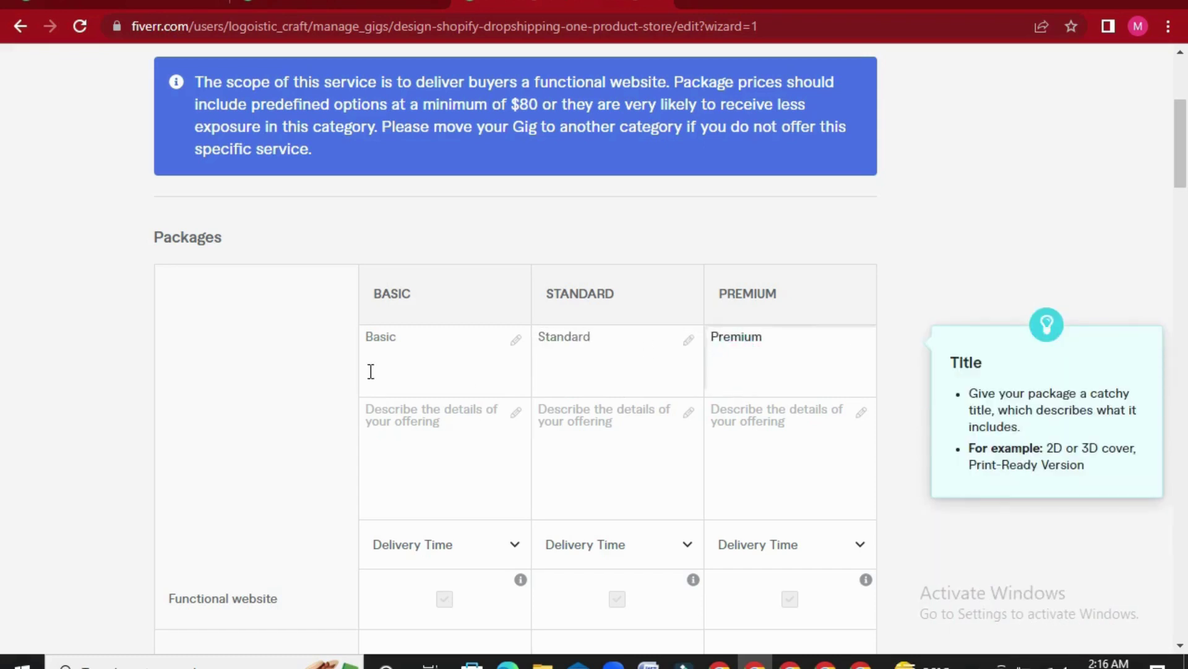
# - Open the existing Shopify dropshipping store gig for reference and copy the feature list of its Basic package
pyautogui.click(401, 444)
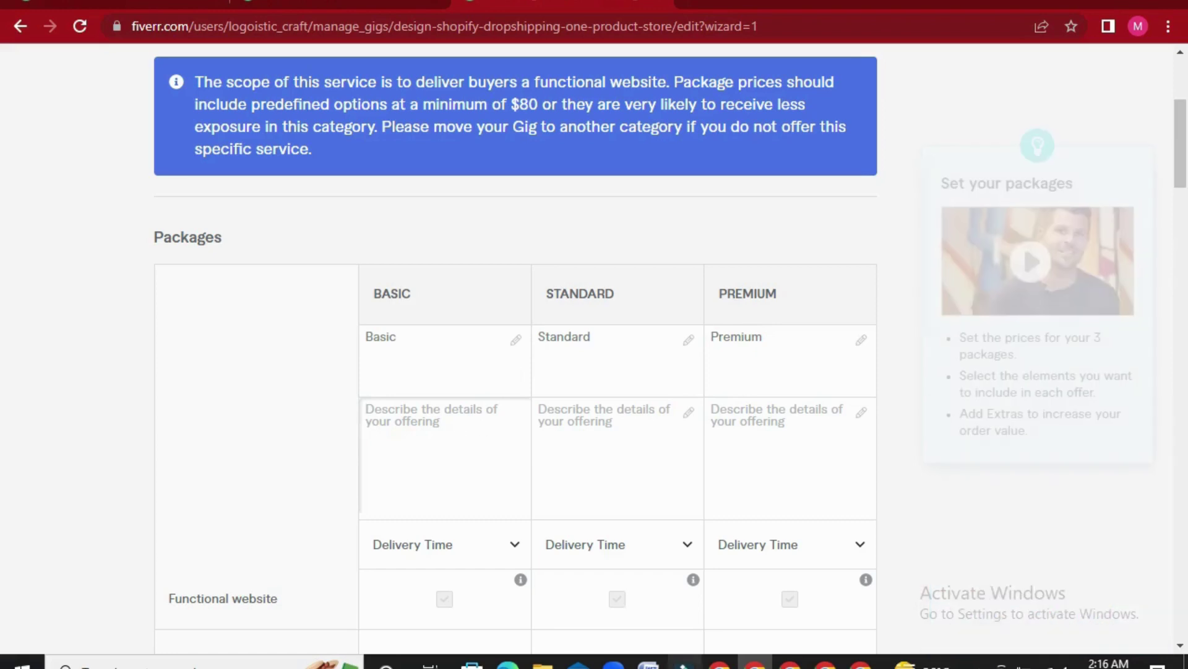
pyautogui.hotkey('alt', 'Tab')
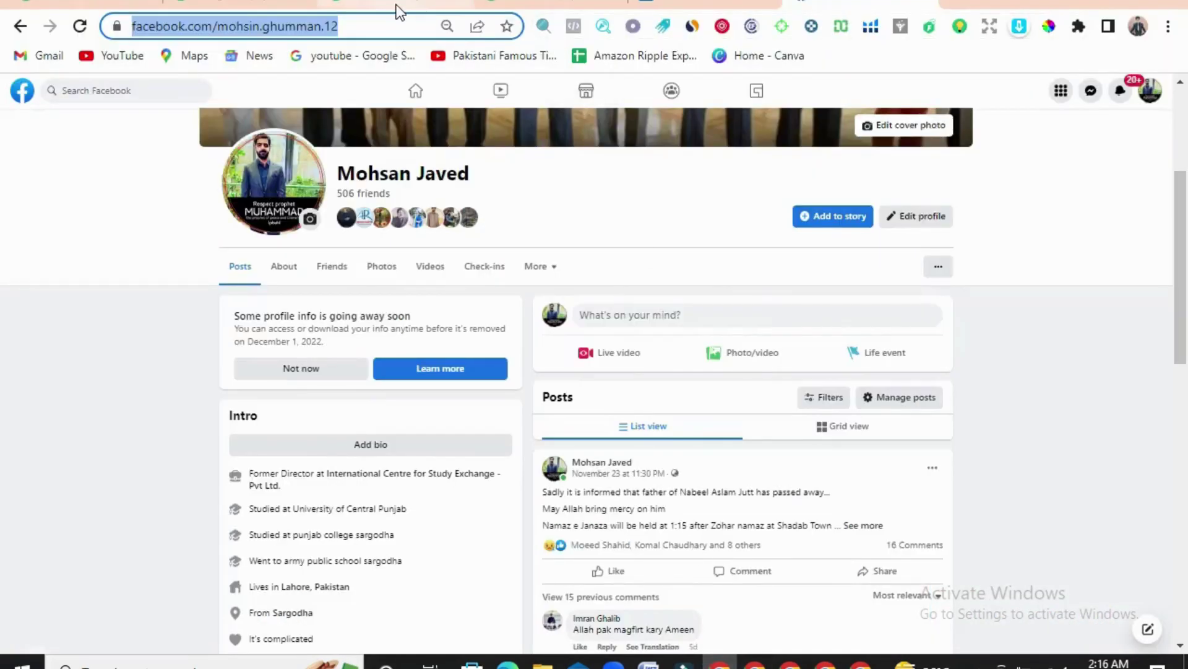
pyautogui.click(398, 10)
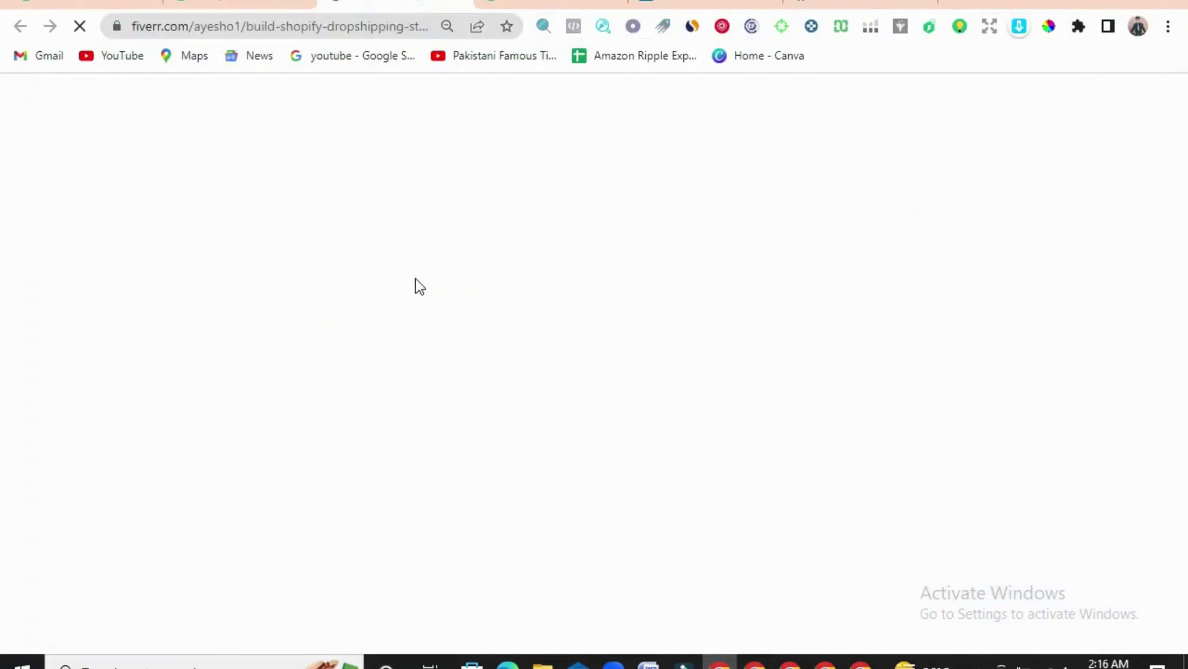
pyautogui.scroll(10, 408, 303)
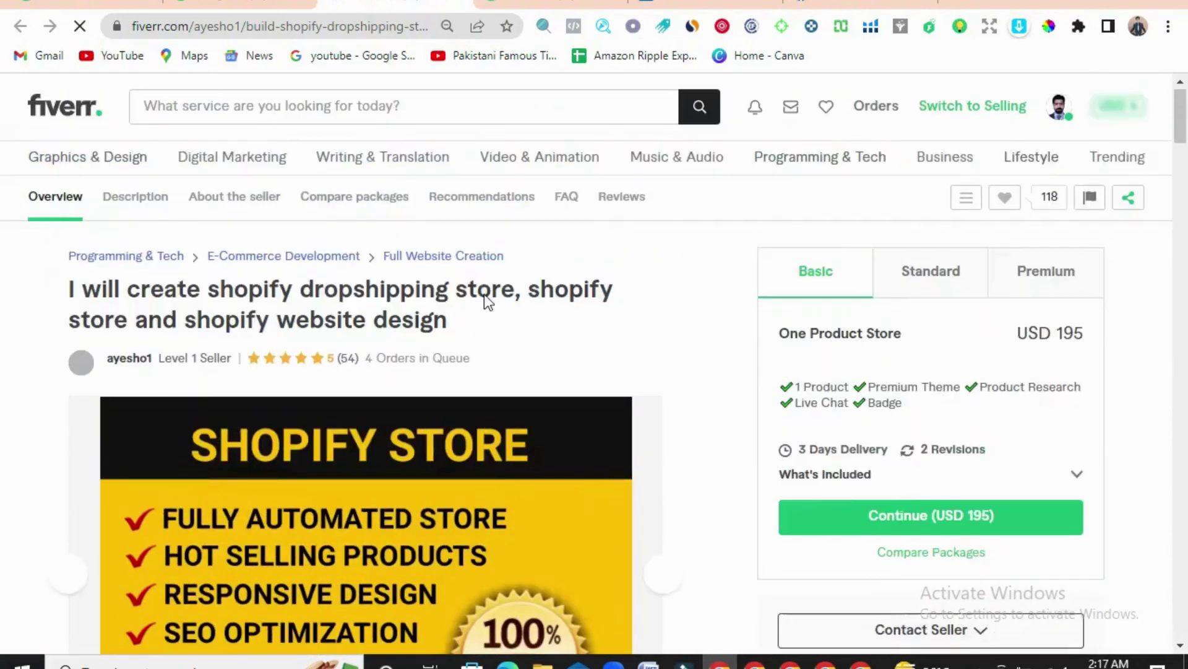
pyautogui.click(812, 272)
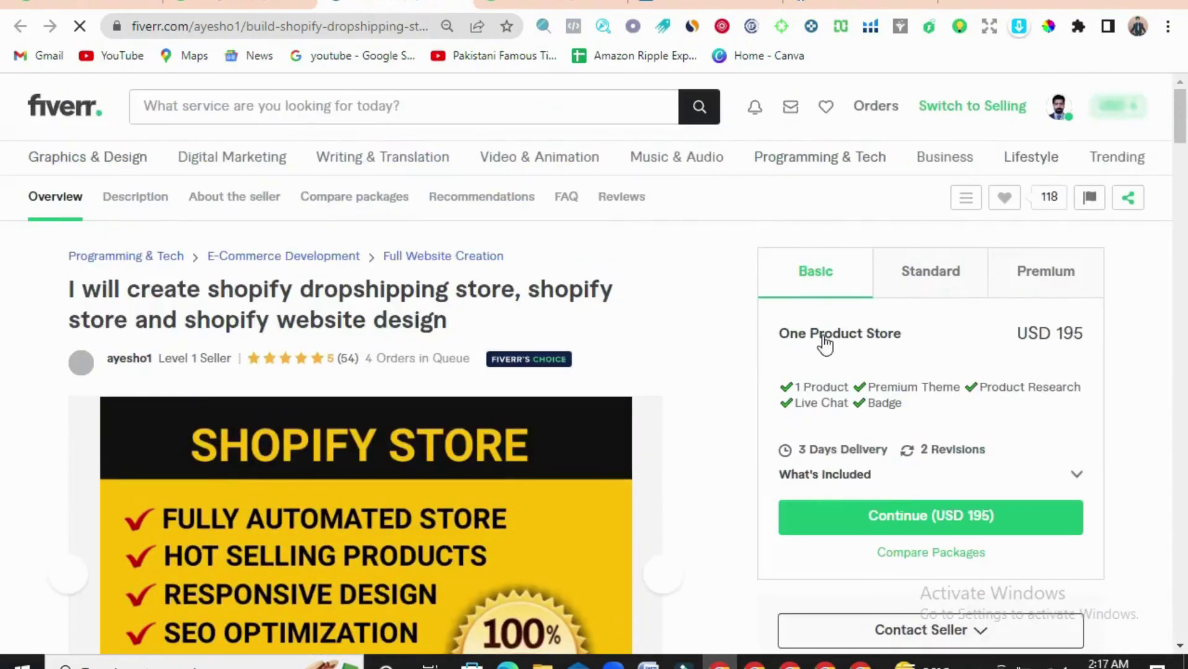
pyautogui.click(901, 405)
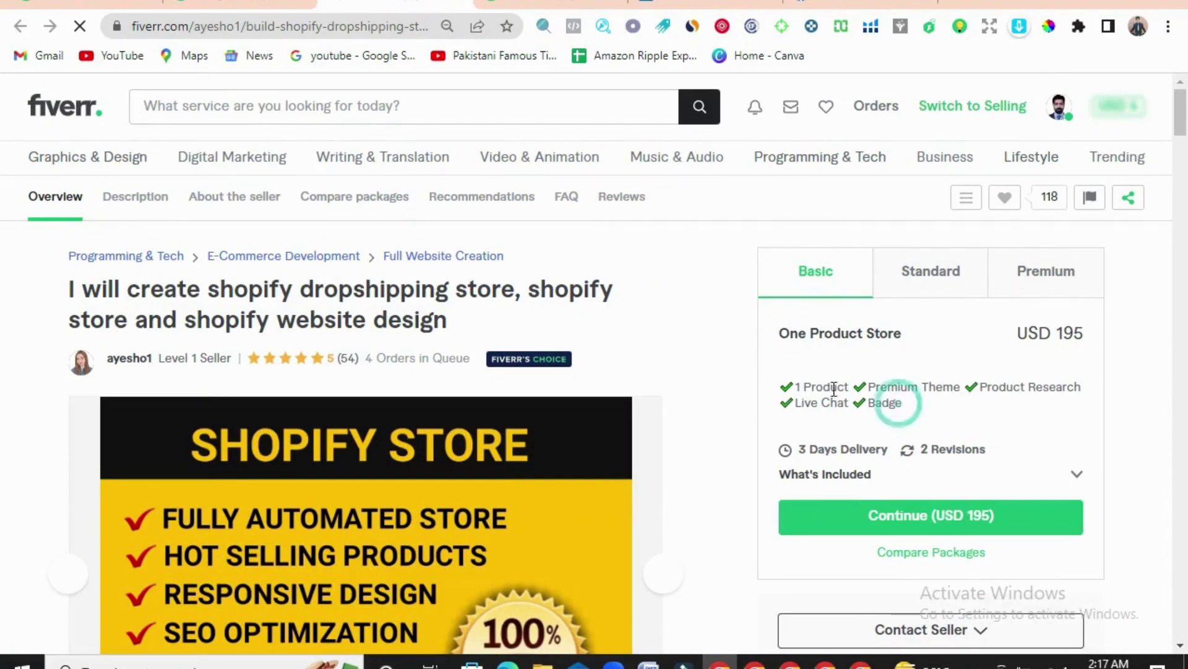
pyautogui.keyDown('shift'); pyautogui.click(787, 380); pyautogui.keyUp('shift')
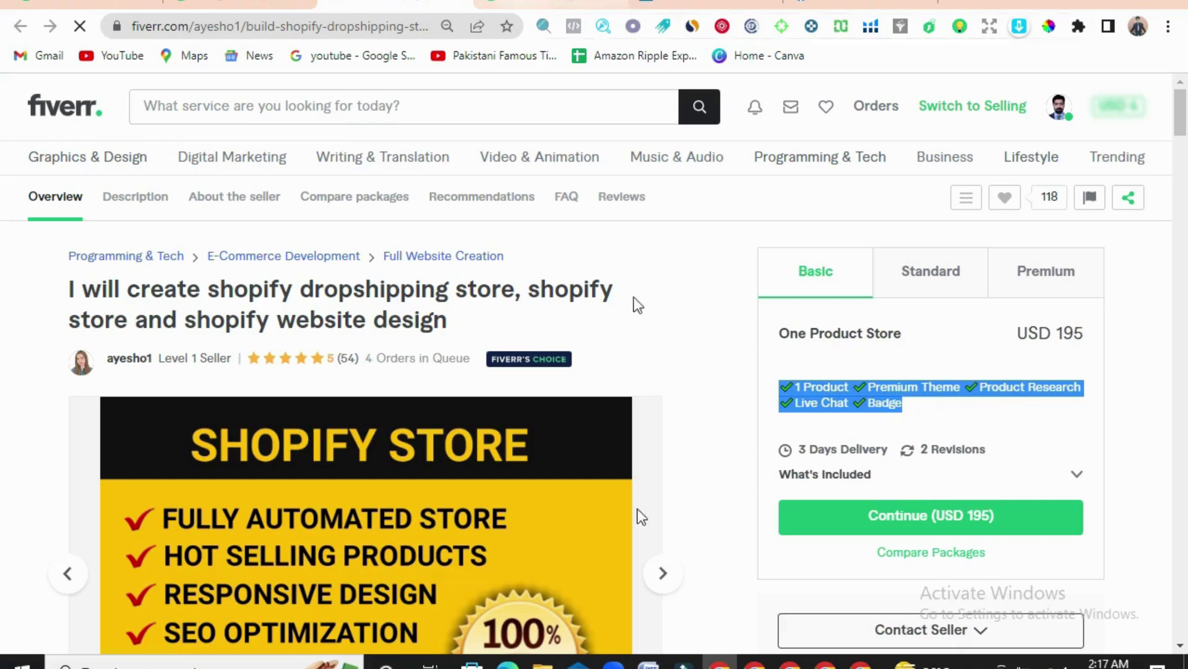
# - Describe the new gig's Basic package as "✔1 Product ✔Premium Theme ✔Product Research ✔Live Chat ✔Badge"
pyautogui.click(755, 661)
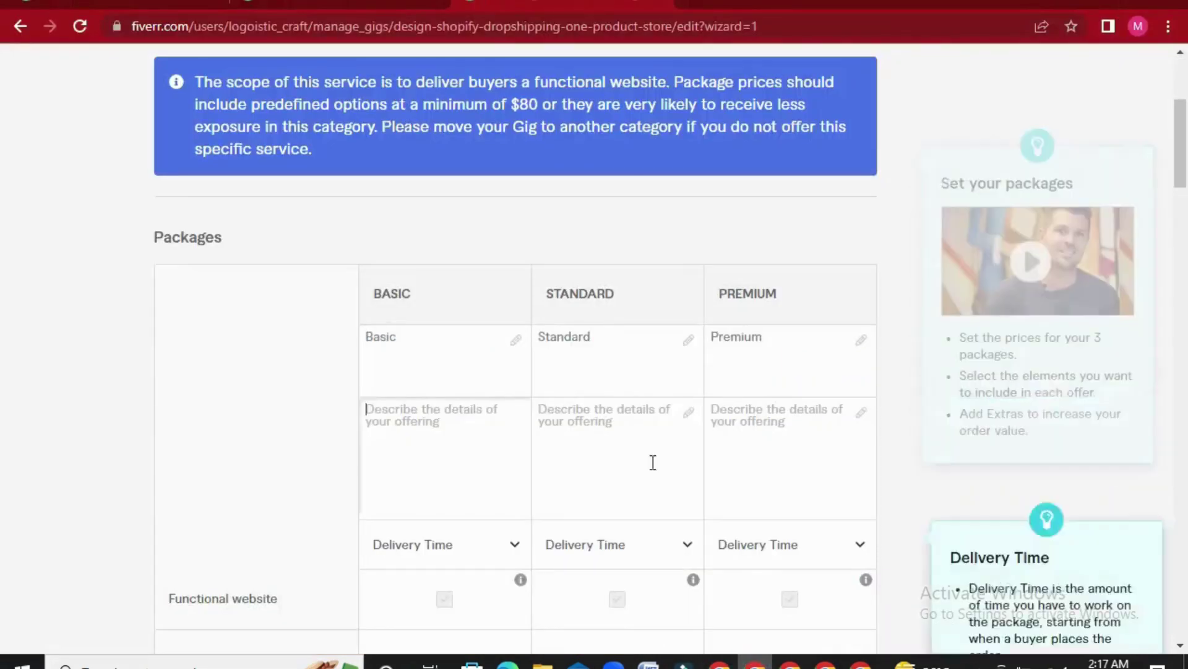
pyautogui.click(440, 447)
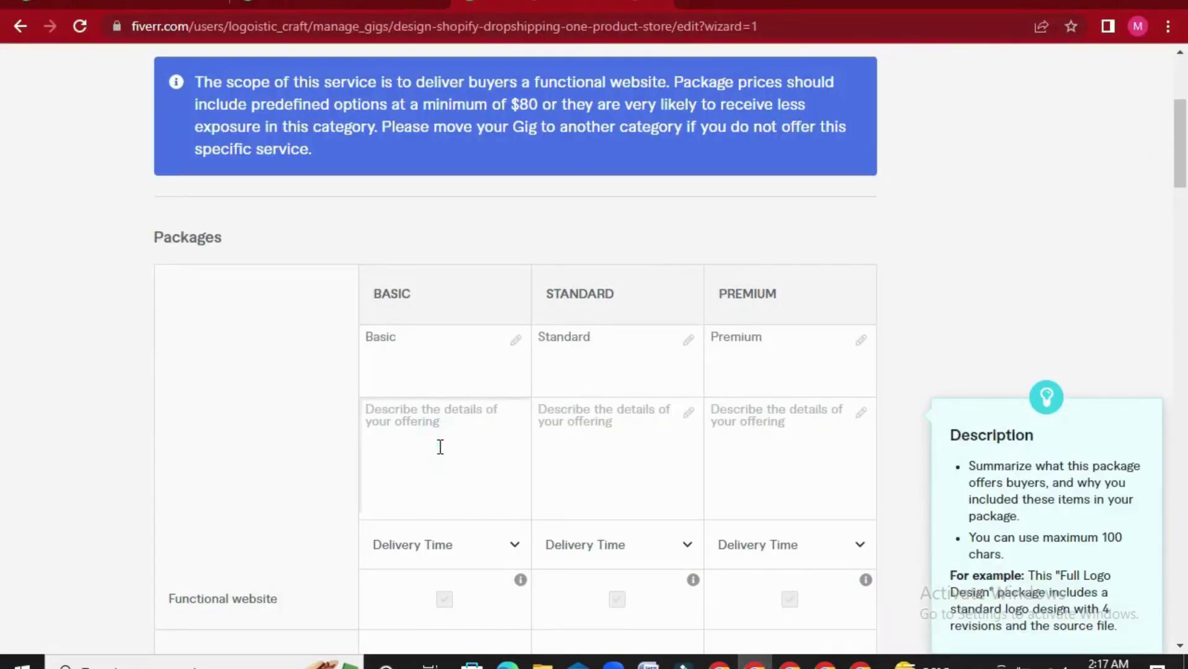
pyautogui.write('✔1 Product ✔Premium Theme ✔Product Research ✔Live Chat ✔Badge')
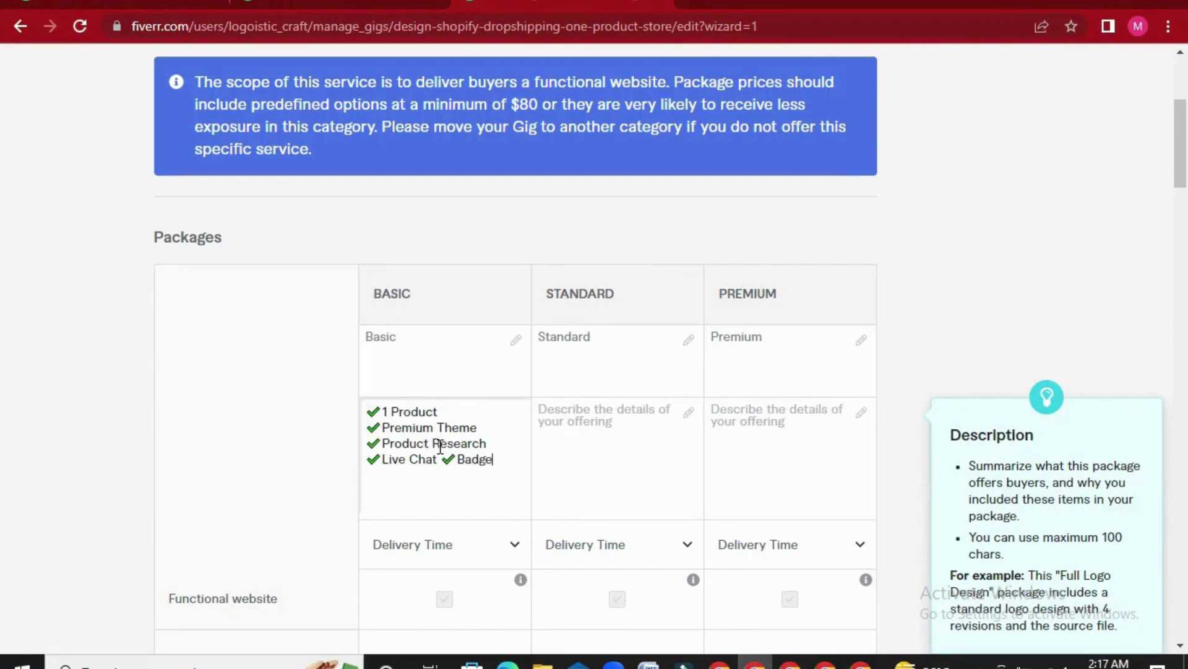
# - Leave the Standard and Premium descriptions empty and switch Offer packages off to offer only the Basic package
pyautogui.click(559, 455)
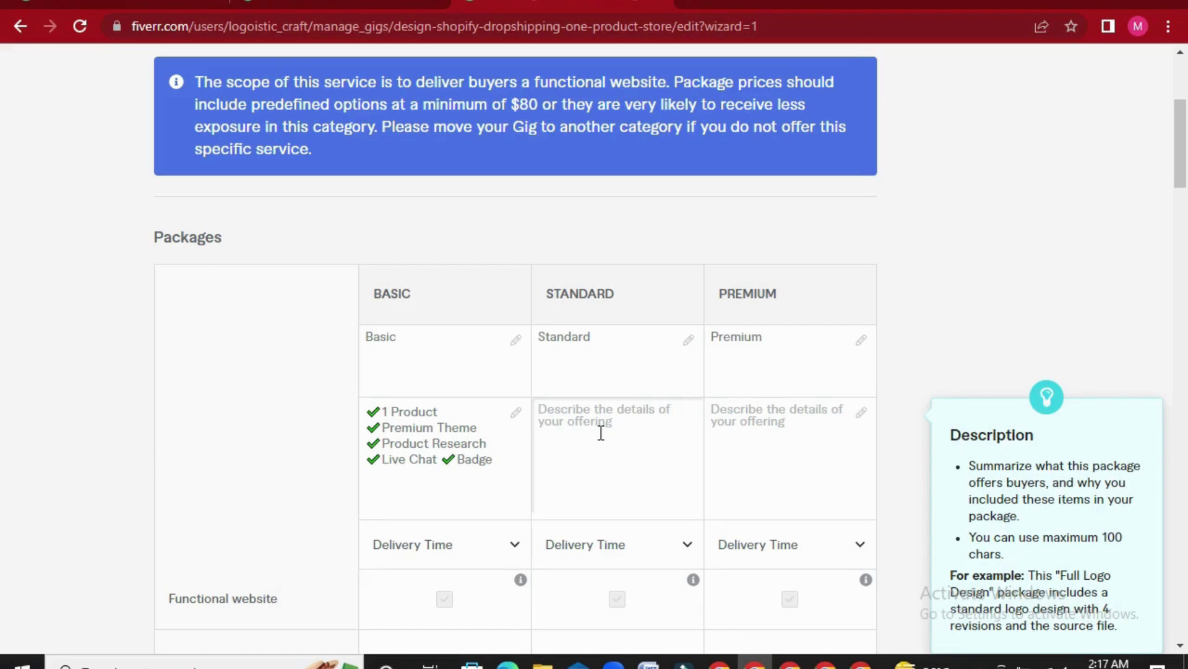
pyautogui.click(581, 435)
pyautogui.click(751, 431)
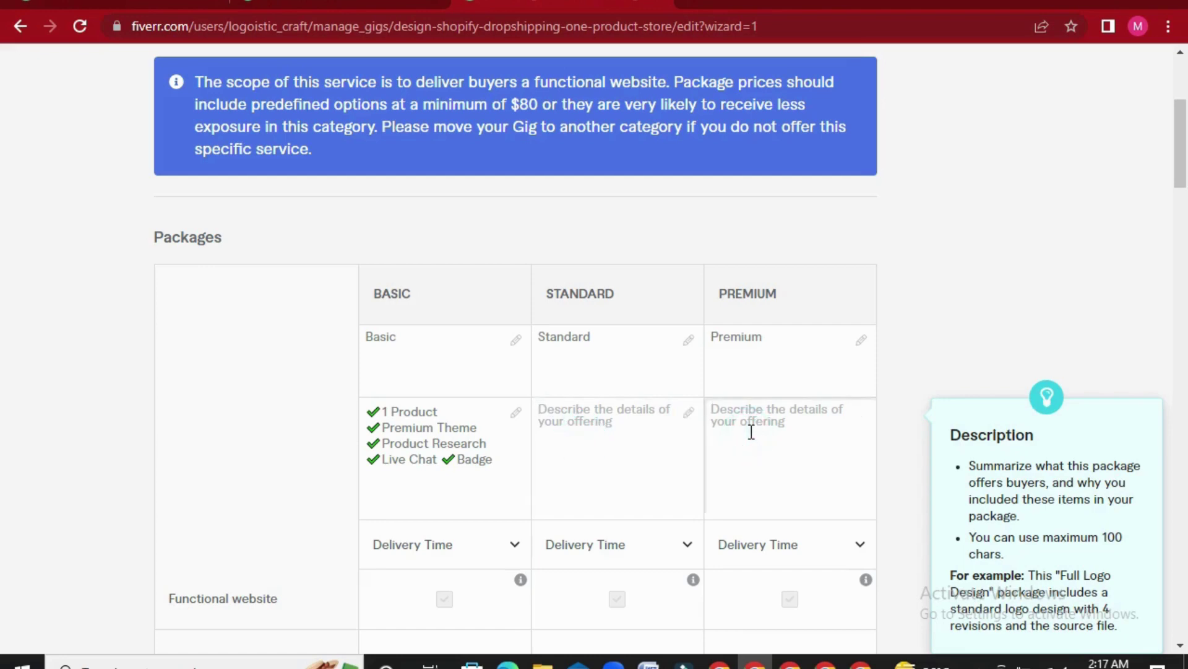
pyautogui.scroll(-3, 750, 434)
pyautogui.scroll(5, 749, 432)
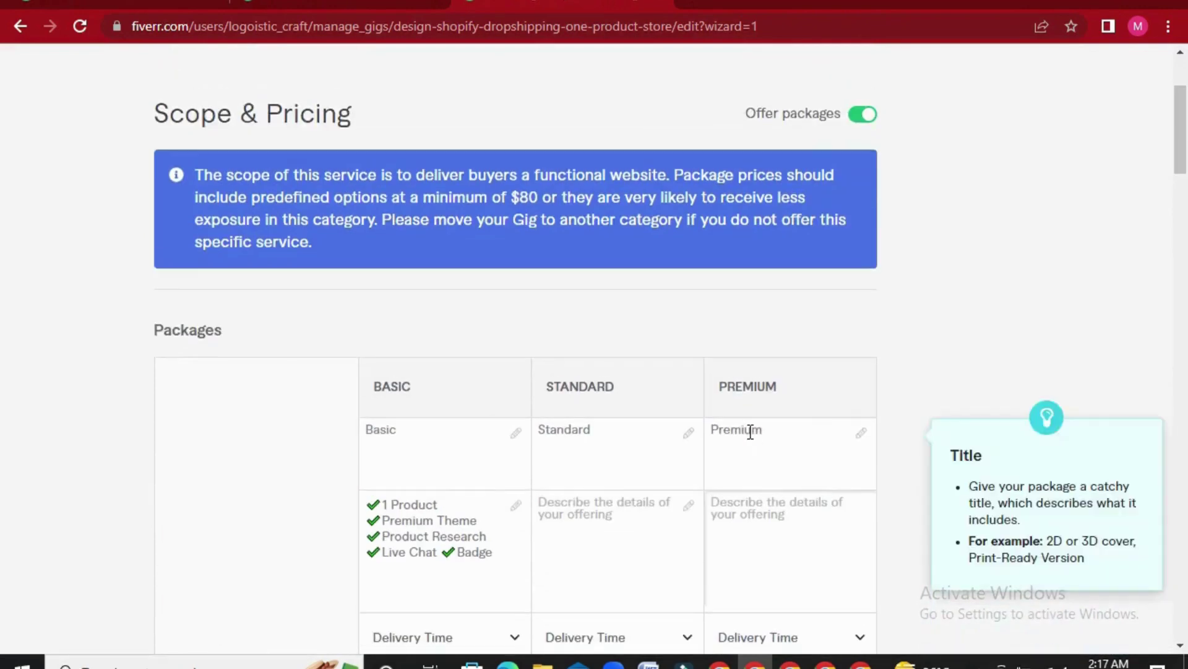
pyautogui.scroll(-3, 801, 441)
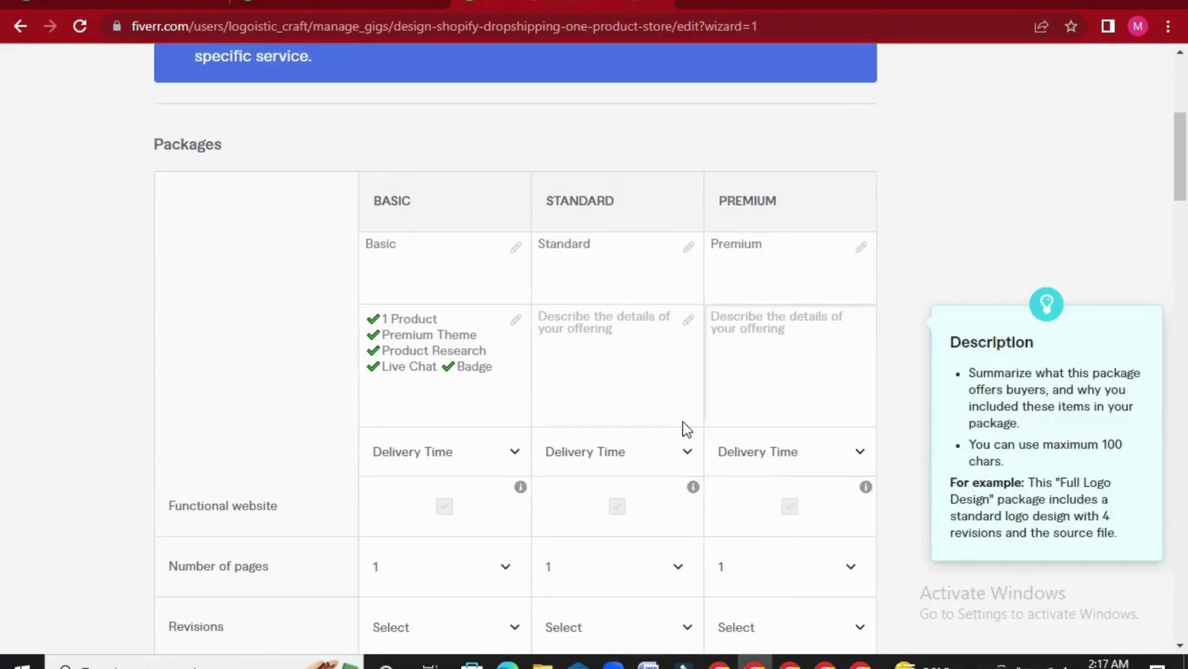
pyautogui.scroll(5, 687, 409)
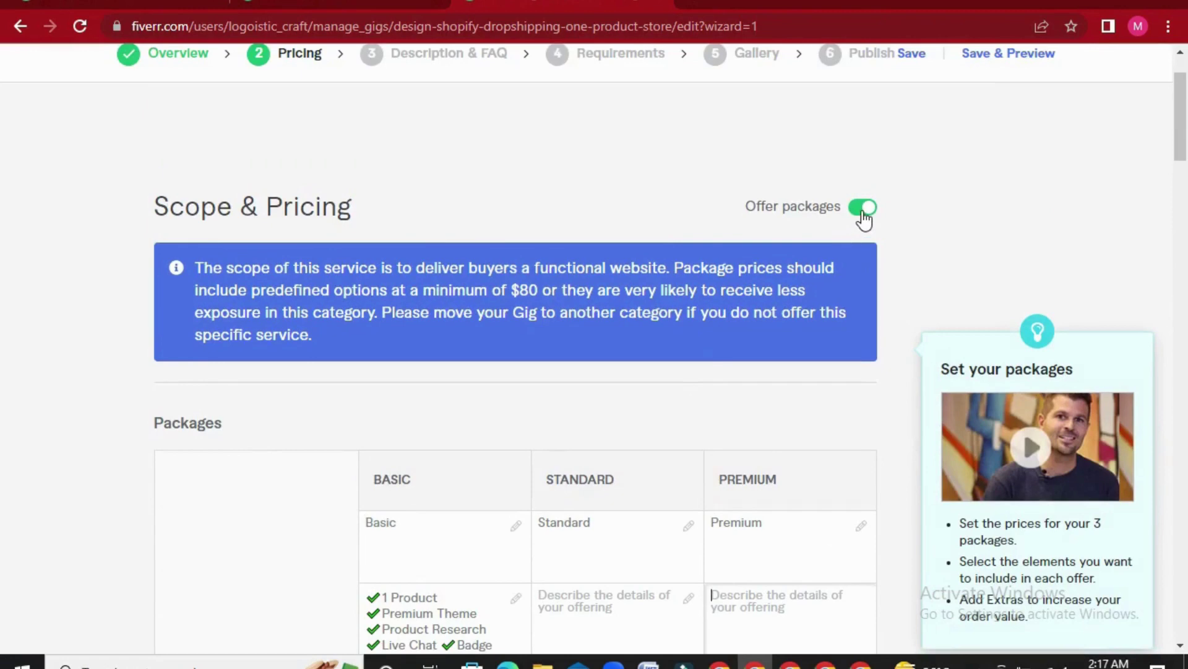
pyautogui.click(862, 212)
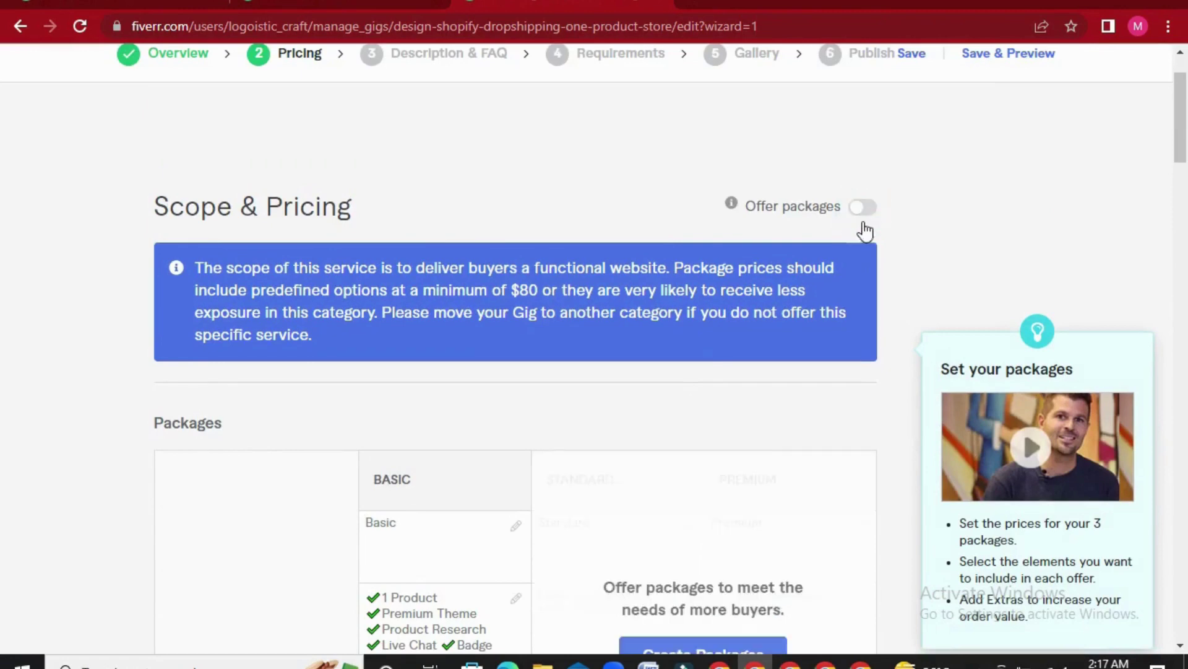
# - Set the Basic package's delivery time to 5 days
pyautogui.scroll(-5, 544, 473)
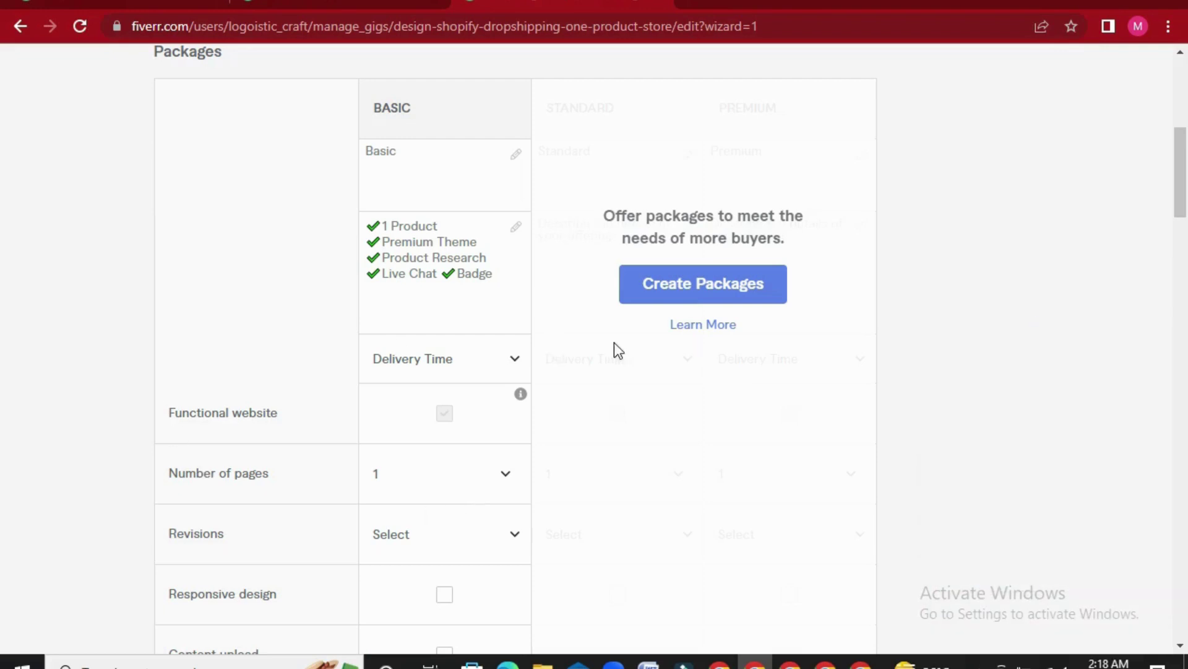
pyautogui.click(512, 359)
pyautogui.scroll(-3, 512, 458)
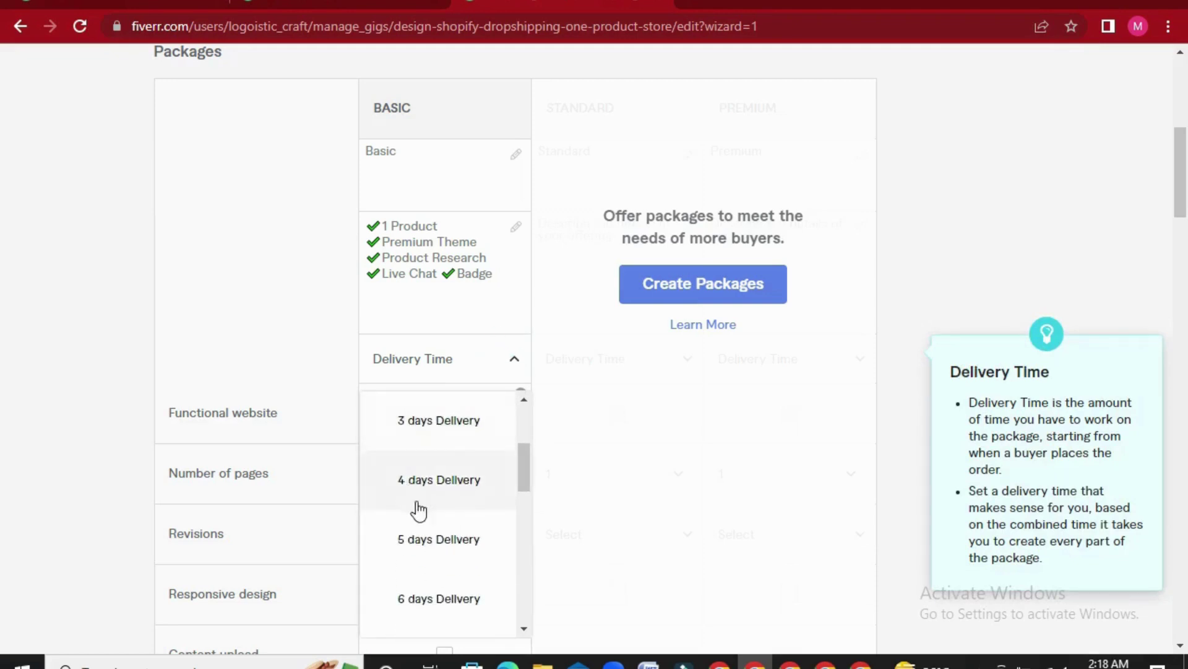
pyautogui.click(416, 538)
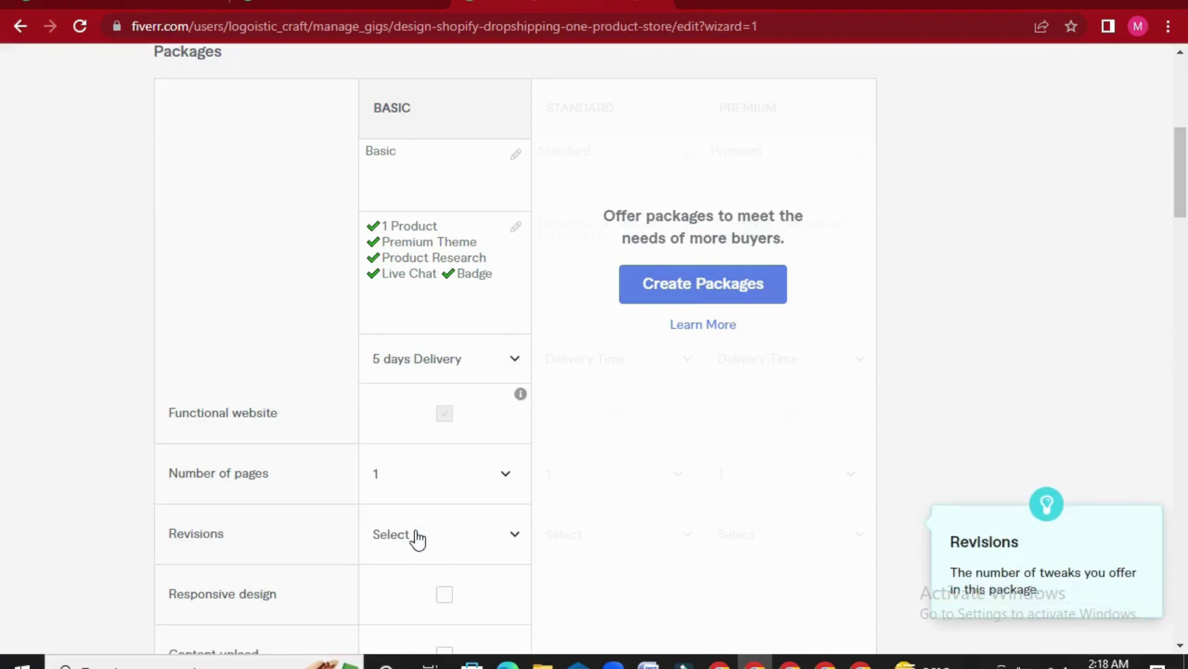
# - Set the Basic package's number of pages to 6
pyautogui.scroll(-1, 452, 334)
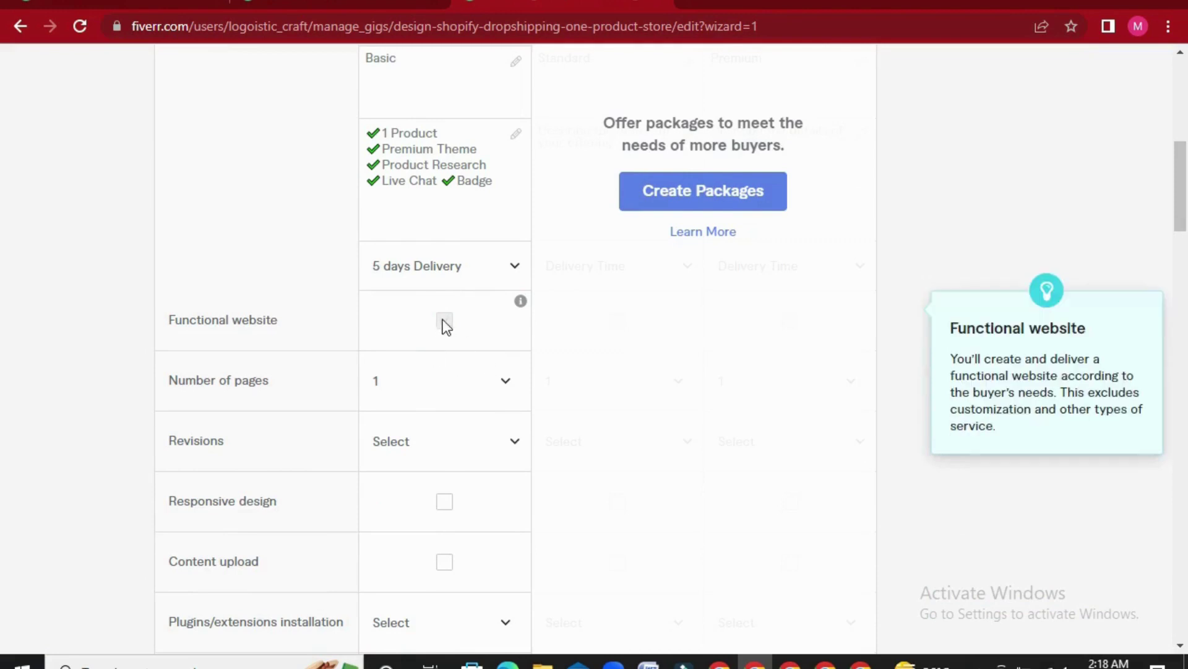
pyautogui.click(442, 323)
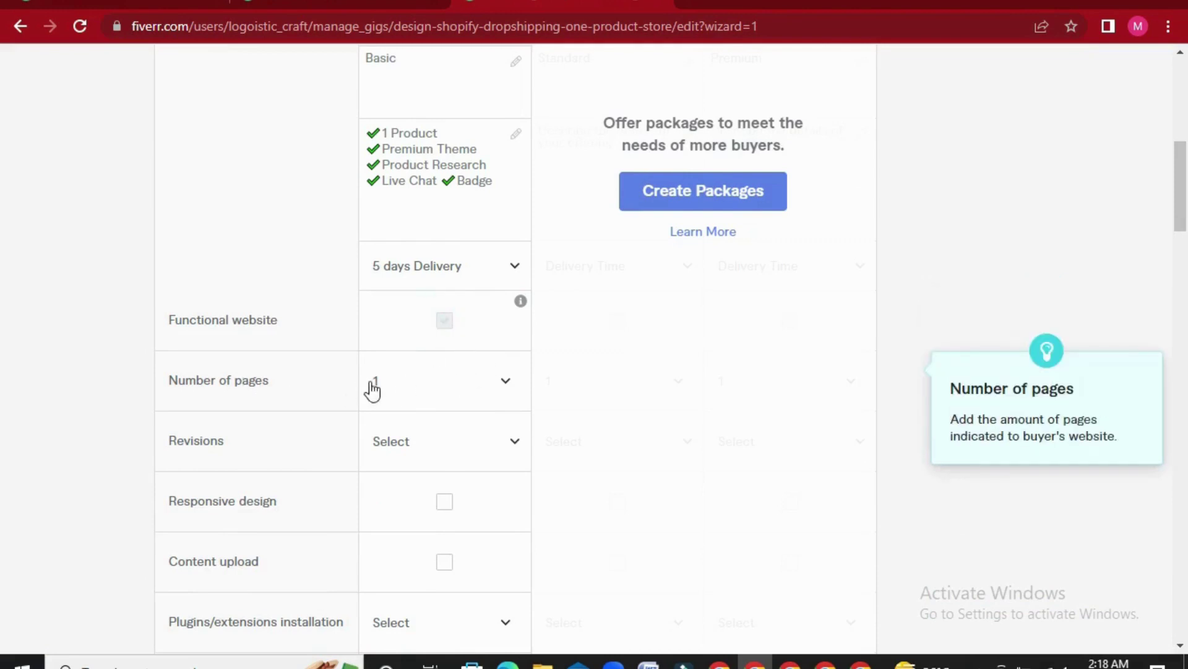
pyautogui.click(508, 385)
pyautogui.scroll(-5, 406, 194)
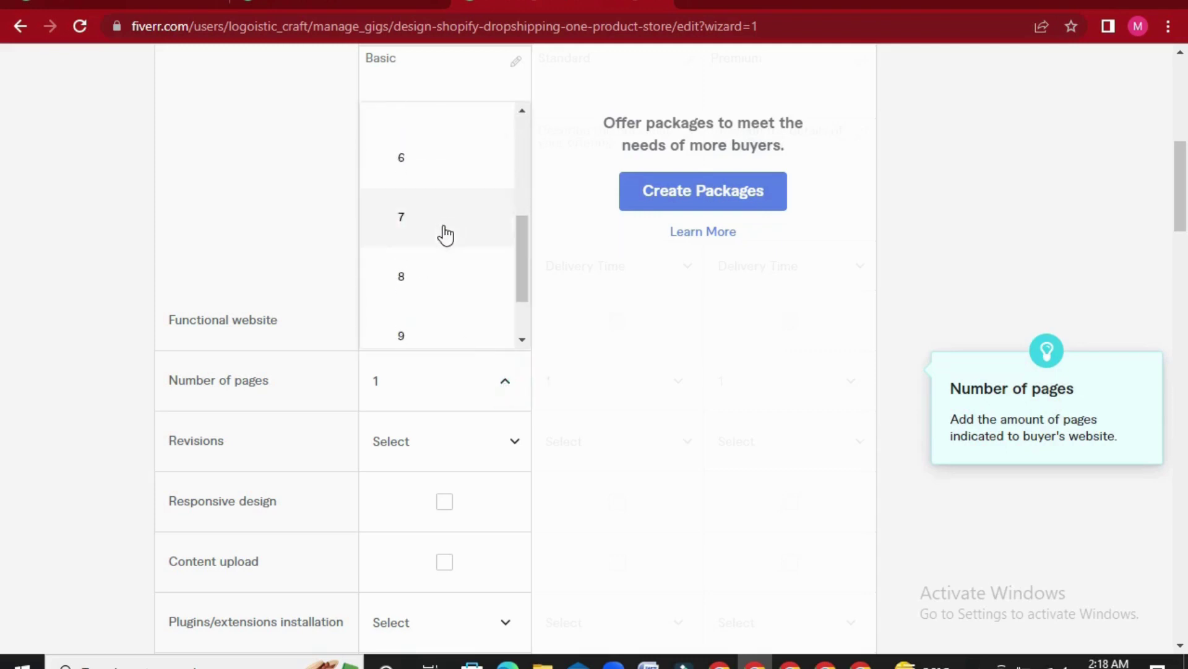
pyautogui.click(452, 161)
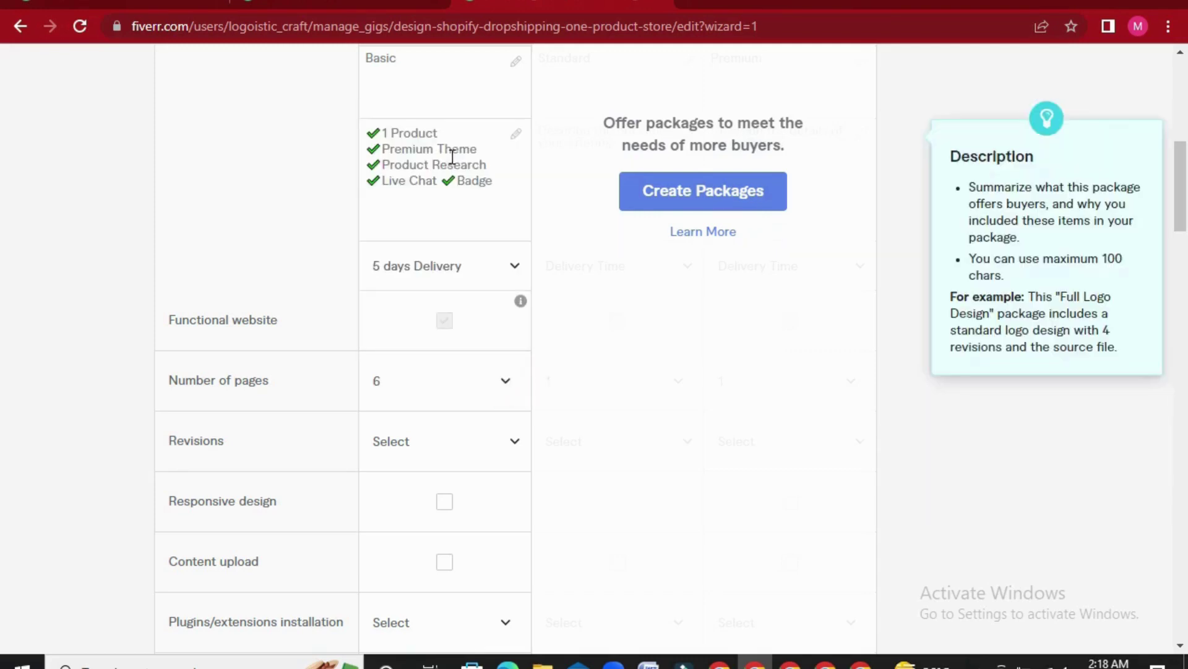
pyautogui.click(445, 322)
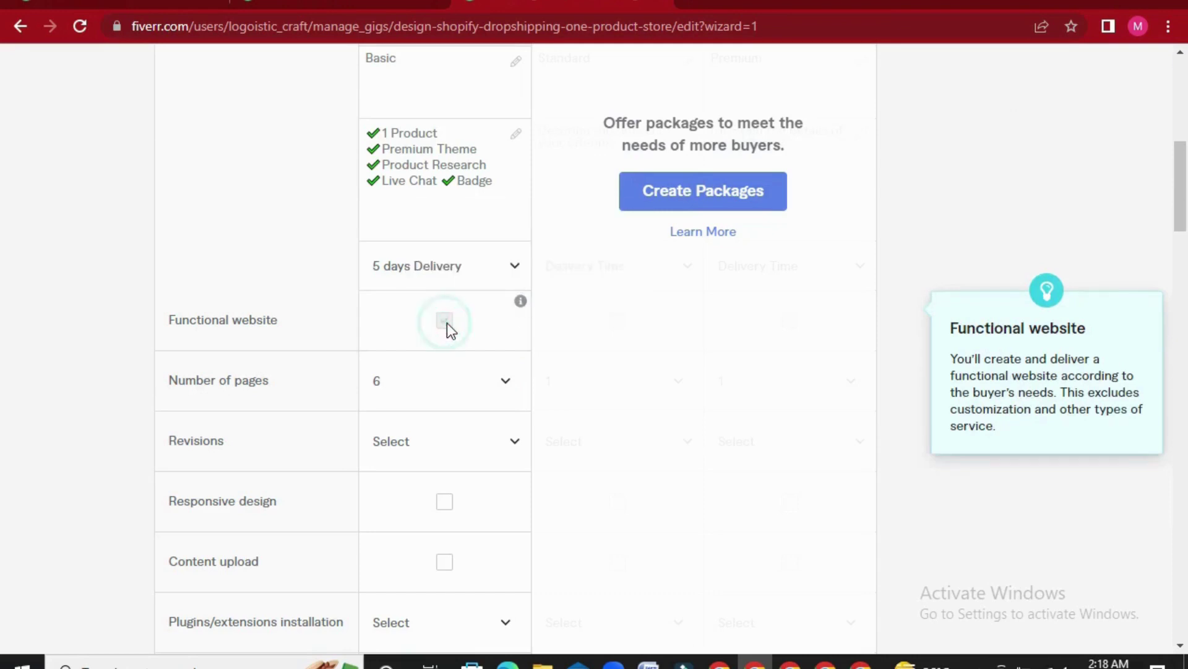
# - Set the Basic package's revisions to UNLIMITED
pyautogui.scroll(-1, 447, 322)
pyautogui.moveTo(209, 345)
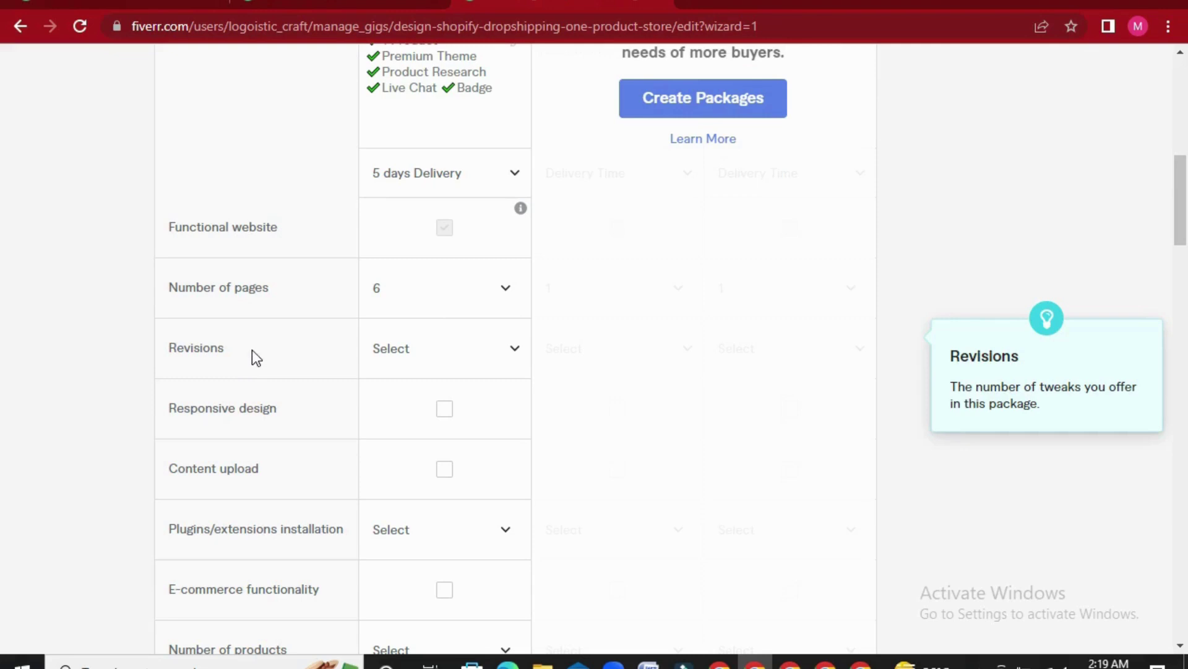
pyautogui.click(515, 349)
pyautogui.scroll(-6, 489, 421)
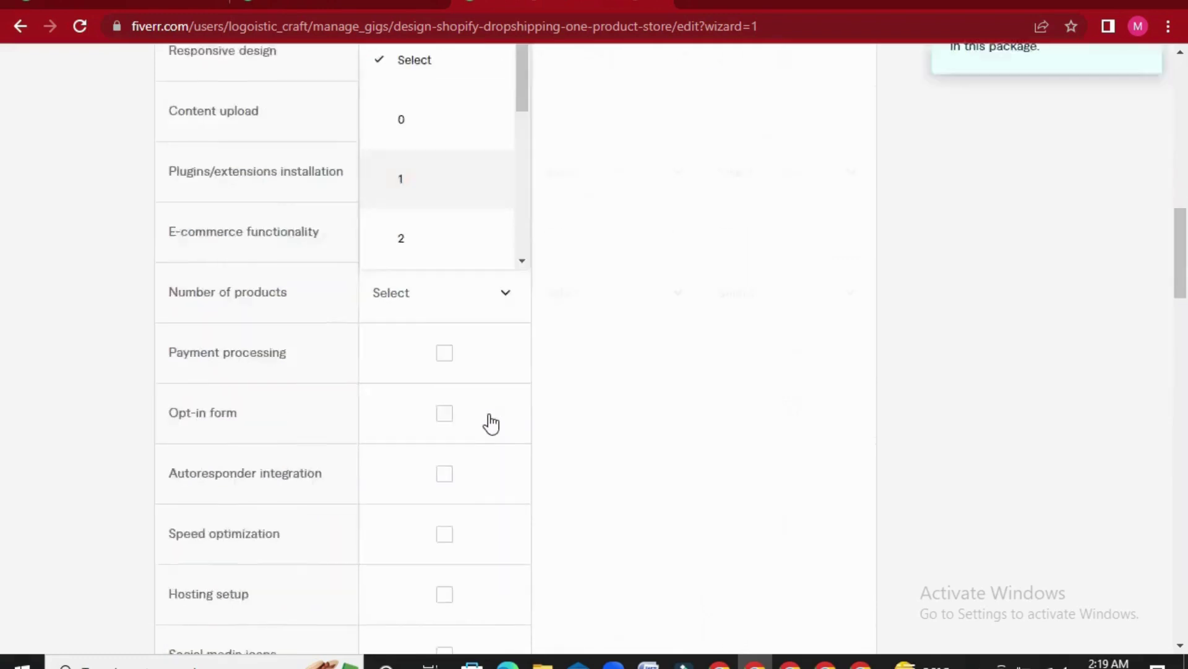
pyautogui.scroll(5, 578, 396)
pyautogui.scroll(-5, 416, 375)
pyautogui.scroll(-2, 416, 376)
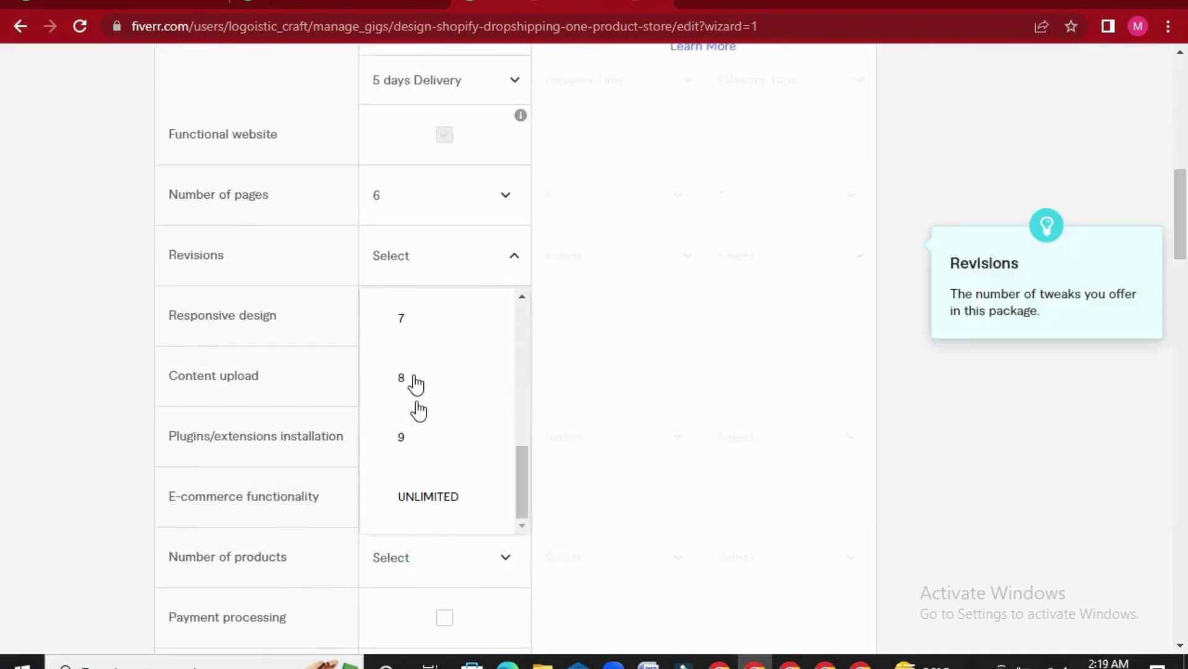
pyautogui.click(434, 499)
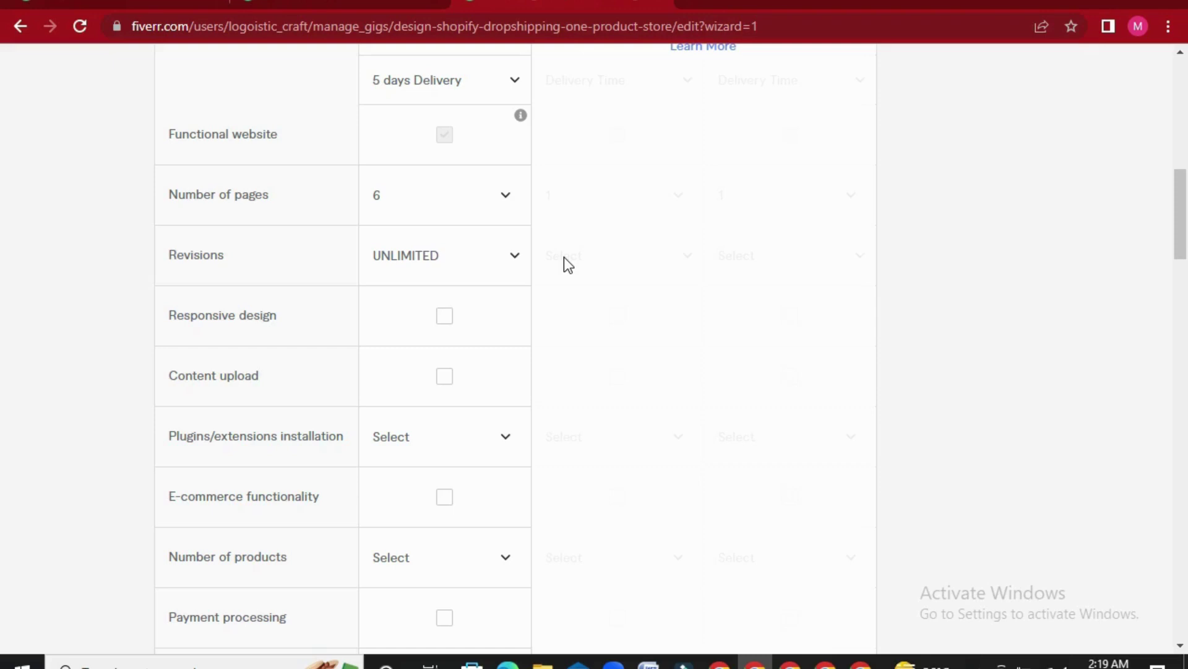
# - Include Responsive design and Content upload in the Basic package and set Plugins/extensions installation to 2
pyautogui.click(445, 318)
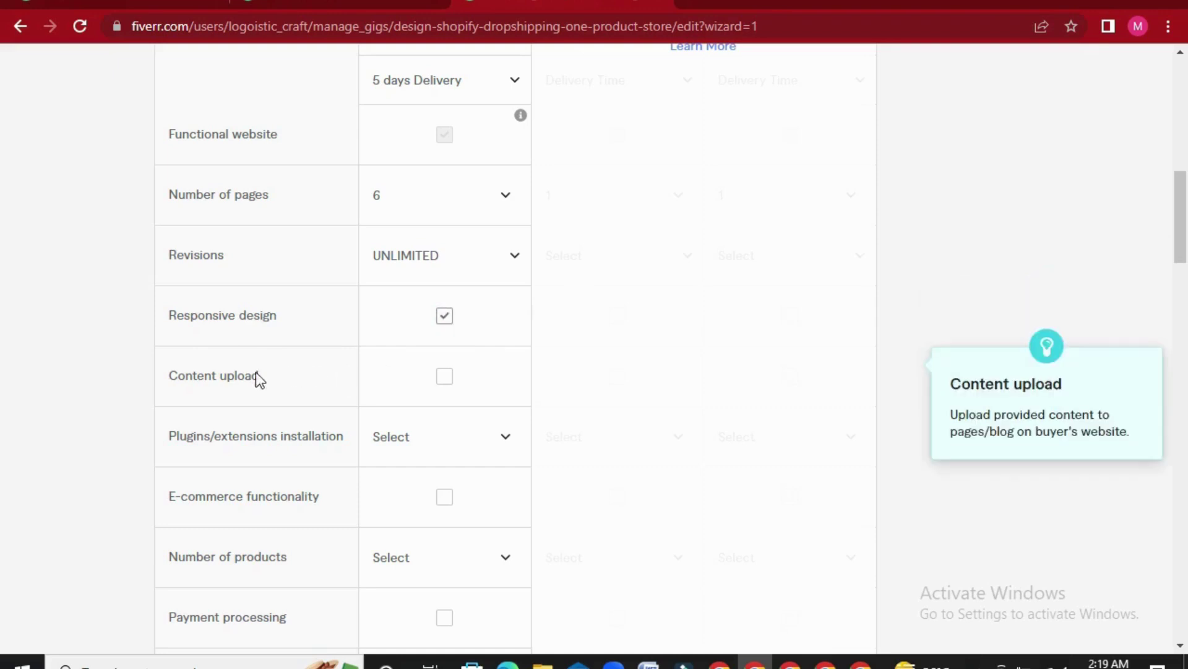
pyautogui.click(445, 379)
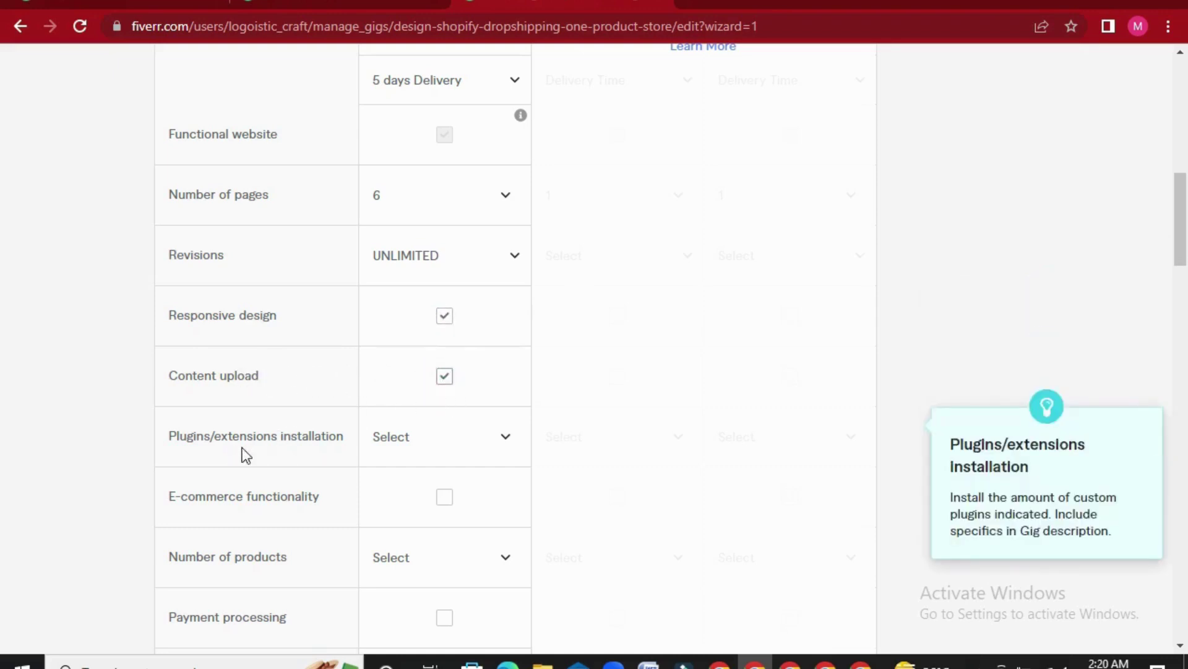
pyautogui.click(506, 439)
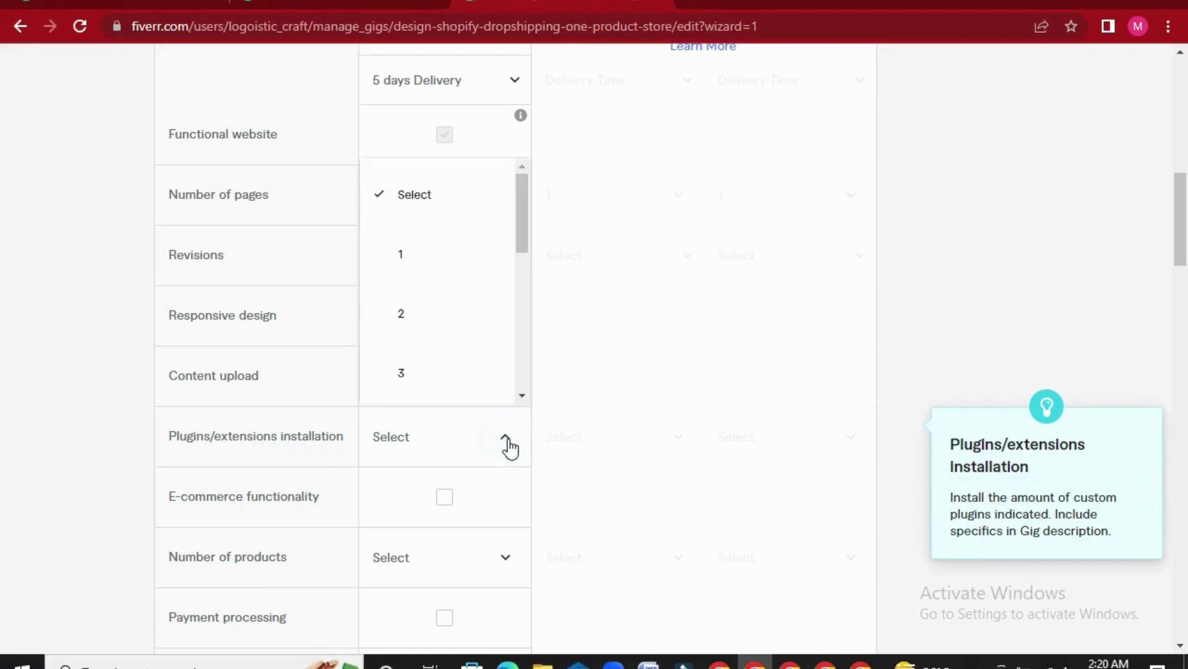
pyautogui.click(420, 312)
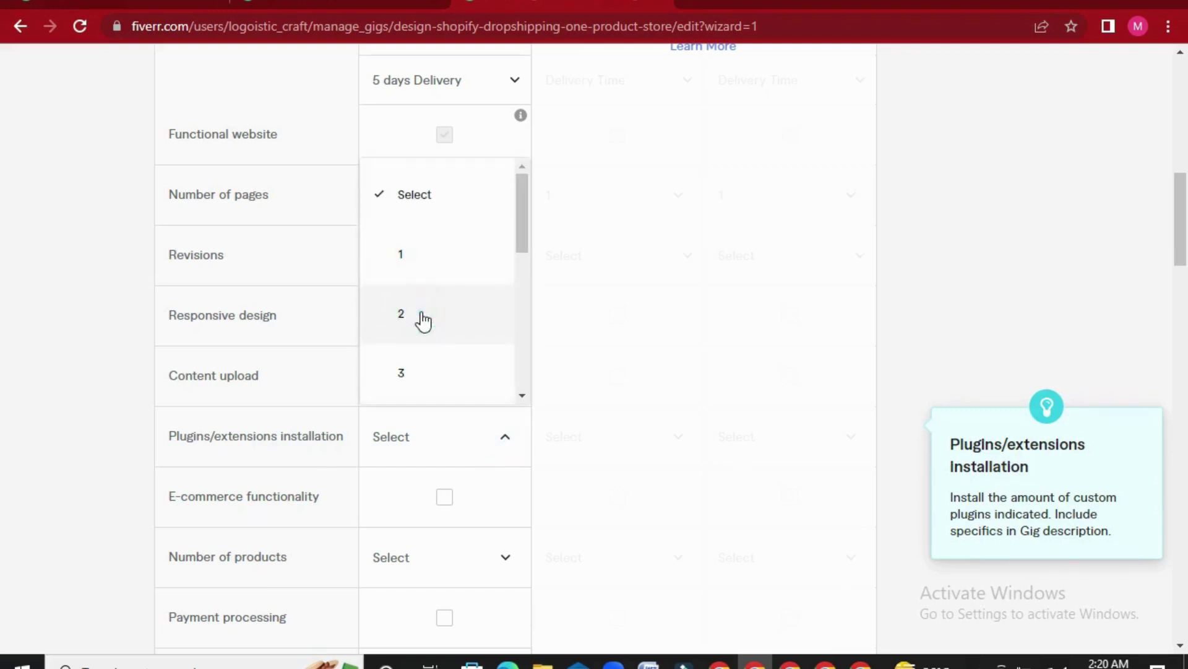
# - Include E-commerce functionality in the Basic package and set its Number of products to 10
pyautogui.scroll(-1, 471, 446)
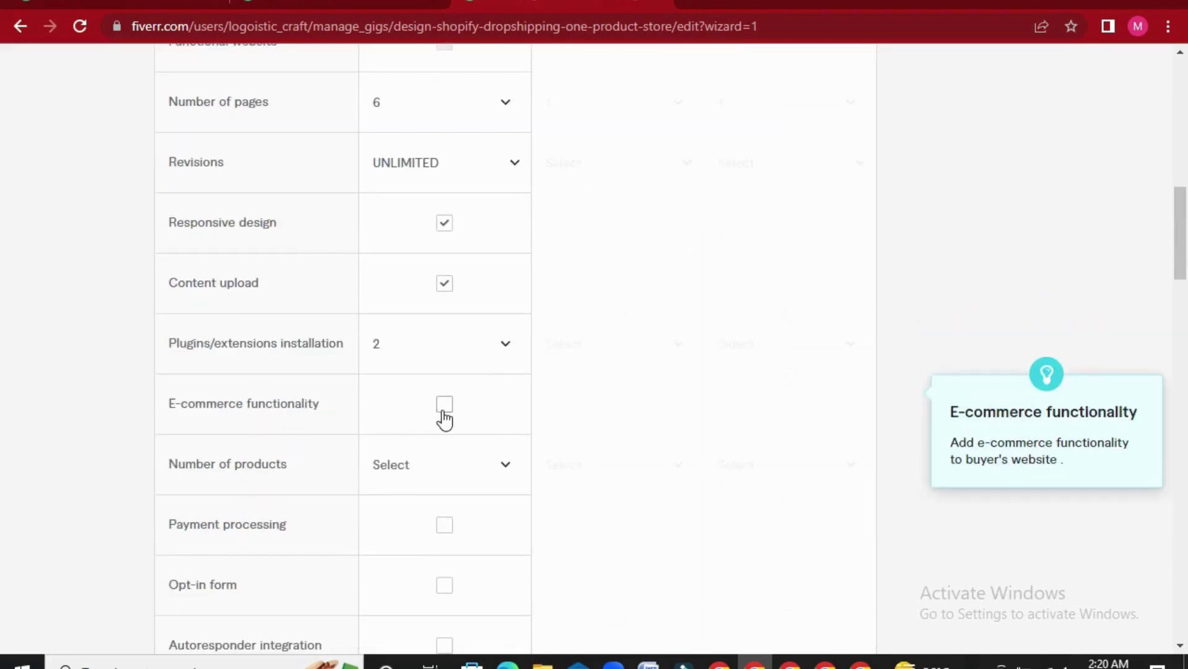
pyautogui.click(445, 405)
pyautogui.scroll(-3, 450, 418)
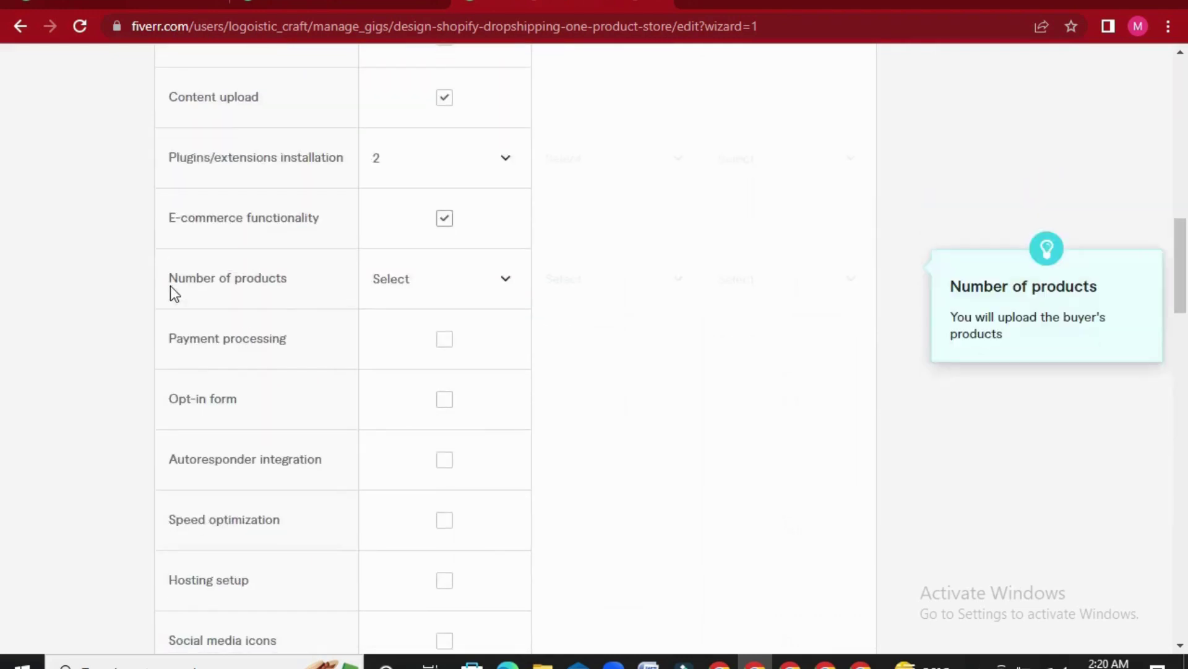
pyautogui.click(505, 286)
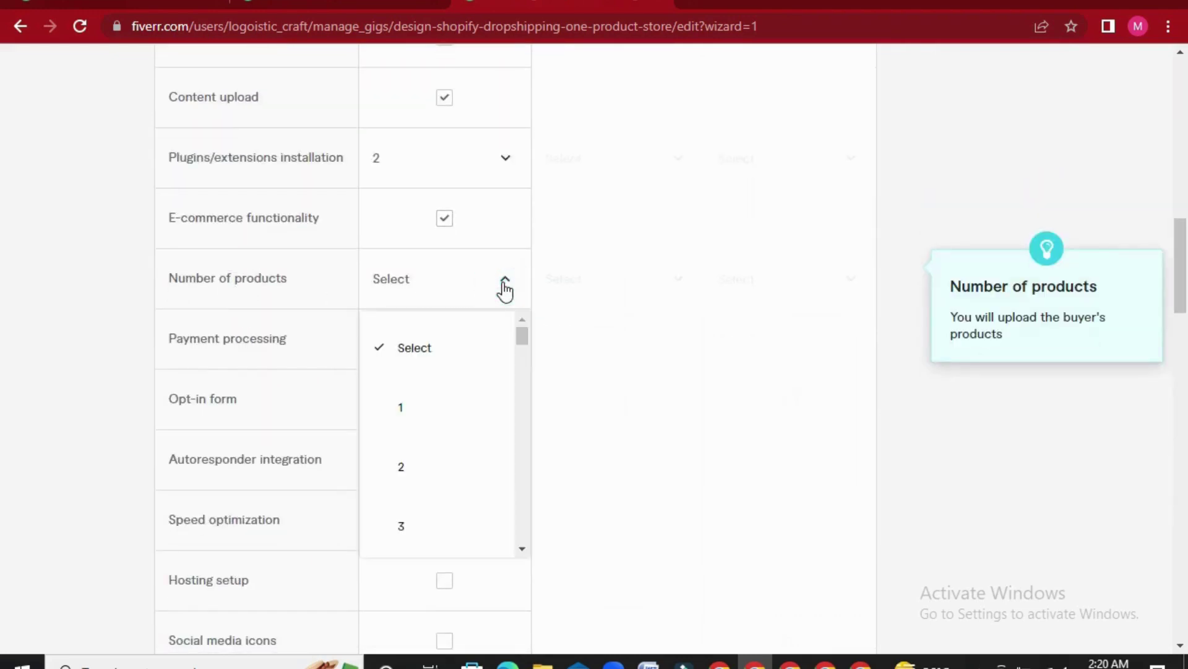
pyautogui.scroll(-5, 491, 382)
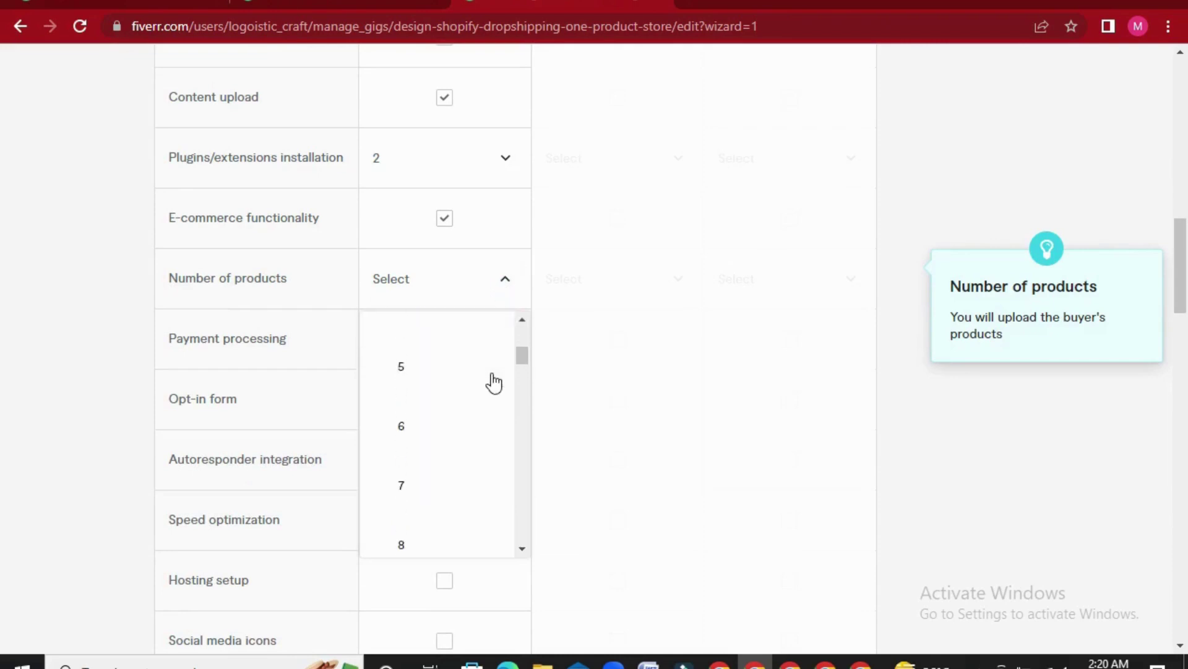
pyautogui.scroll(-3, 452, 501)
pyautogui.click(456, 487)
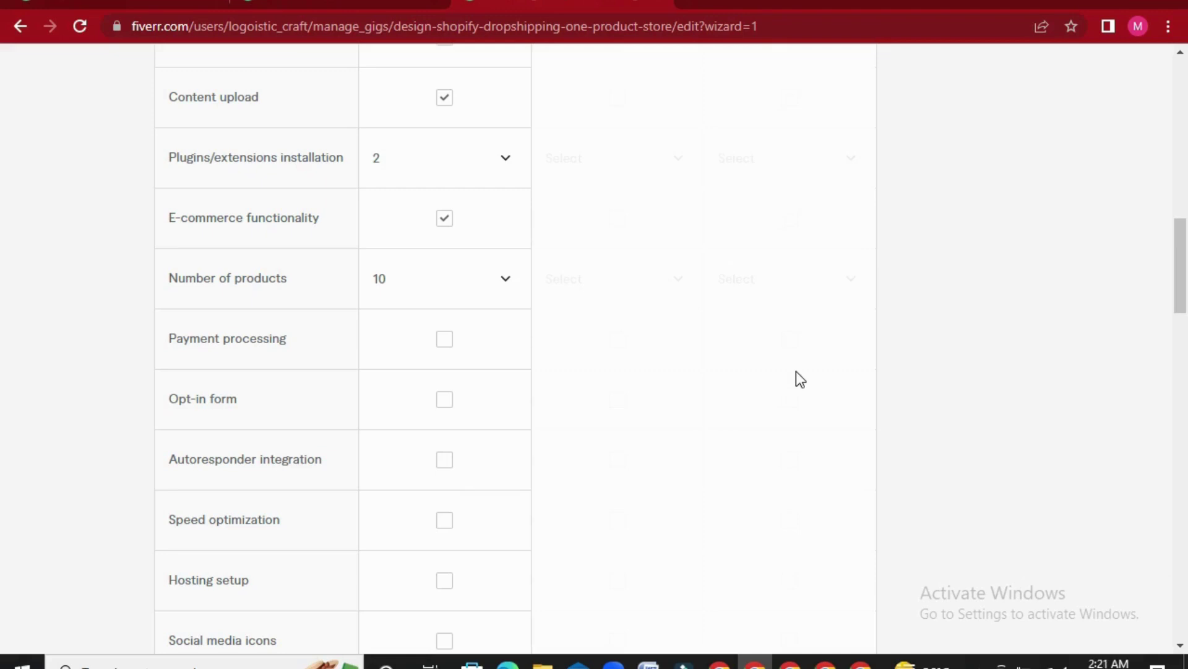
# - Include Payment processing, Hosting setup and Social media icons in the Basic package
pyautogui.moveTo(273, 365)
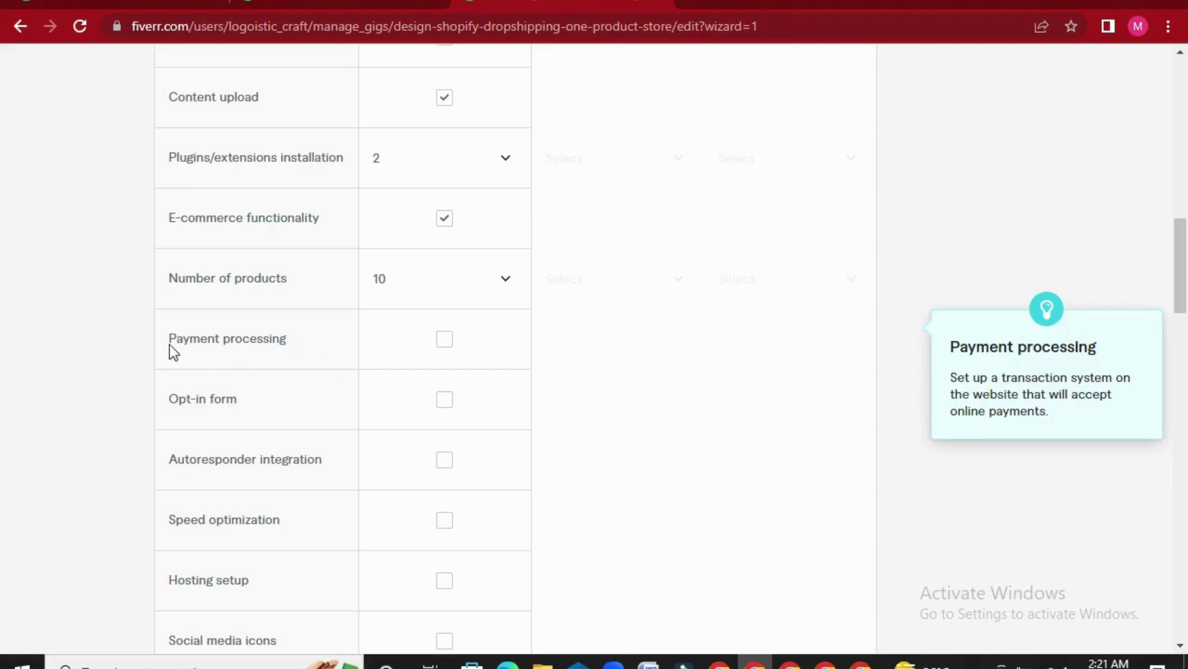
pyautogui.click(445, 340)
pyautogui.scroll(-2, 236, 409)
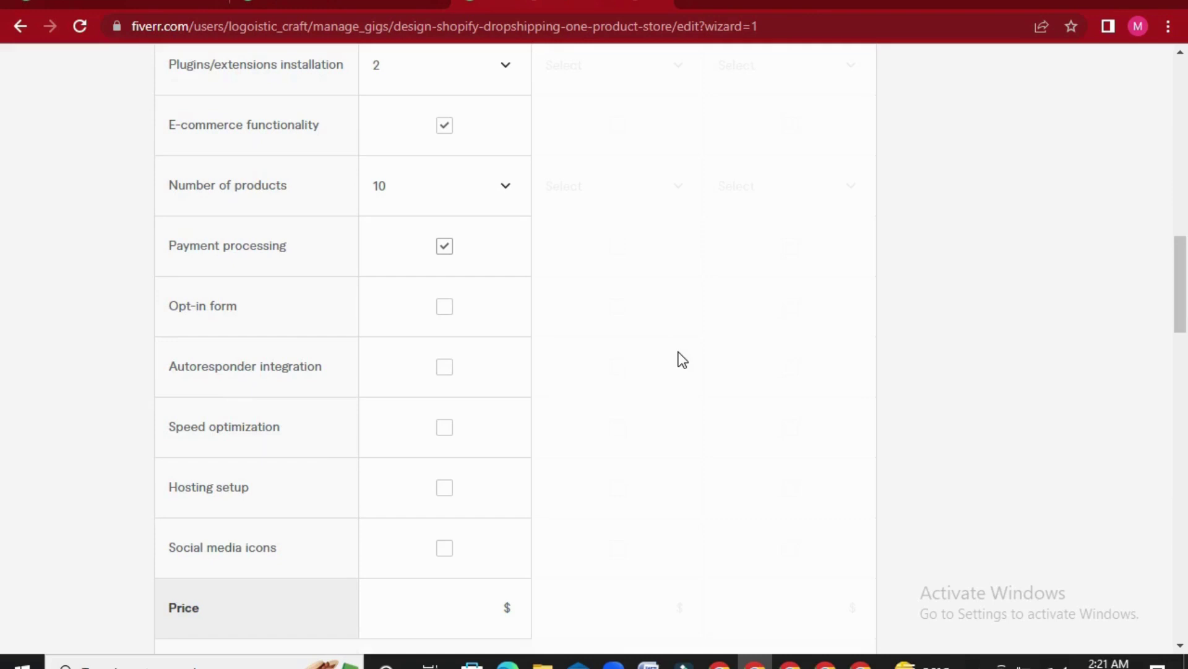
pyautogui.moveTo(252, 321)
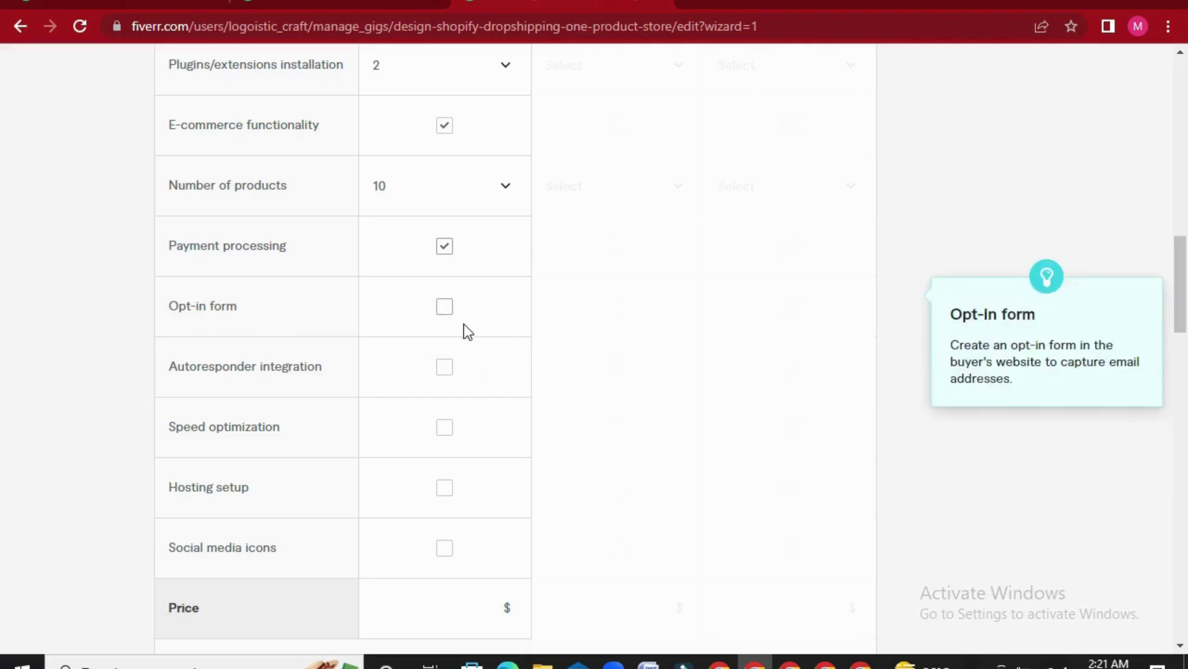
pyautogui.moveTo(293, 394)
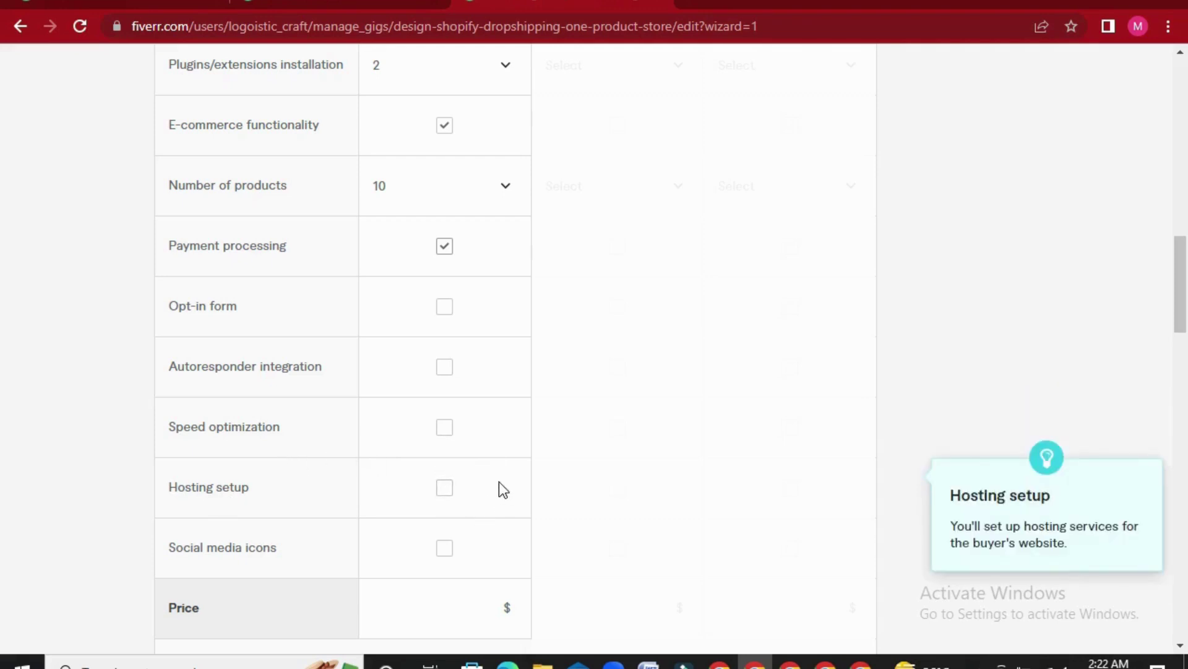
pyautogui.click(442, 492)
pyautogui.scroll(-3, 573, 445)
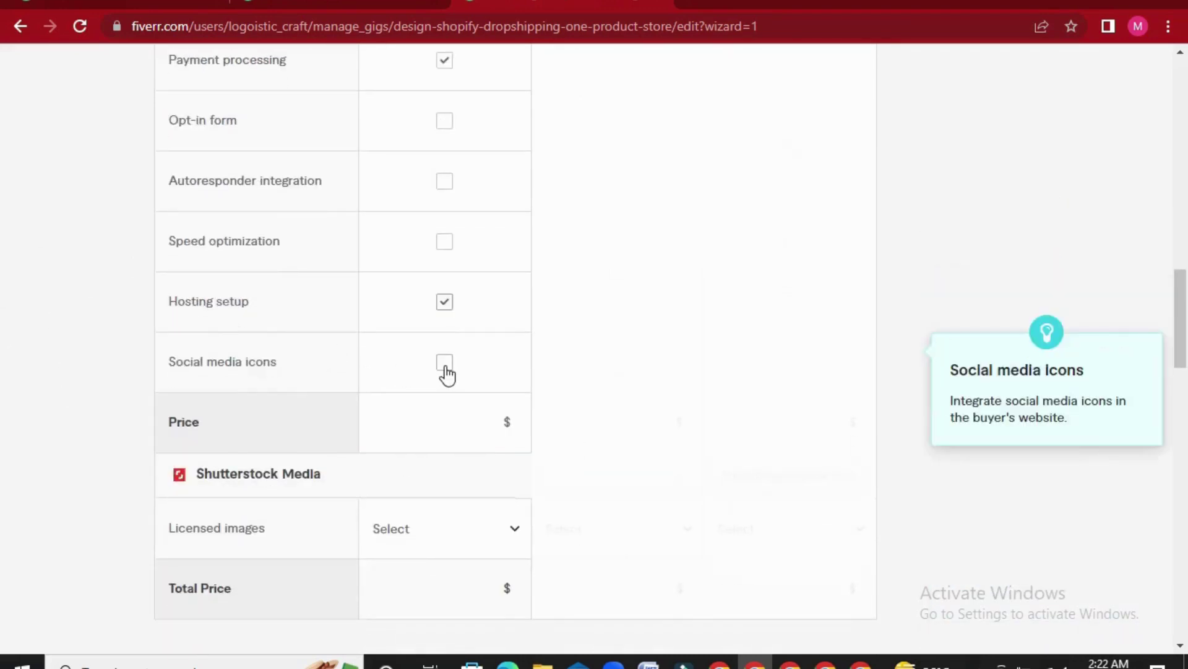
pyautogui.click(445, 370)
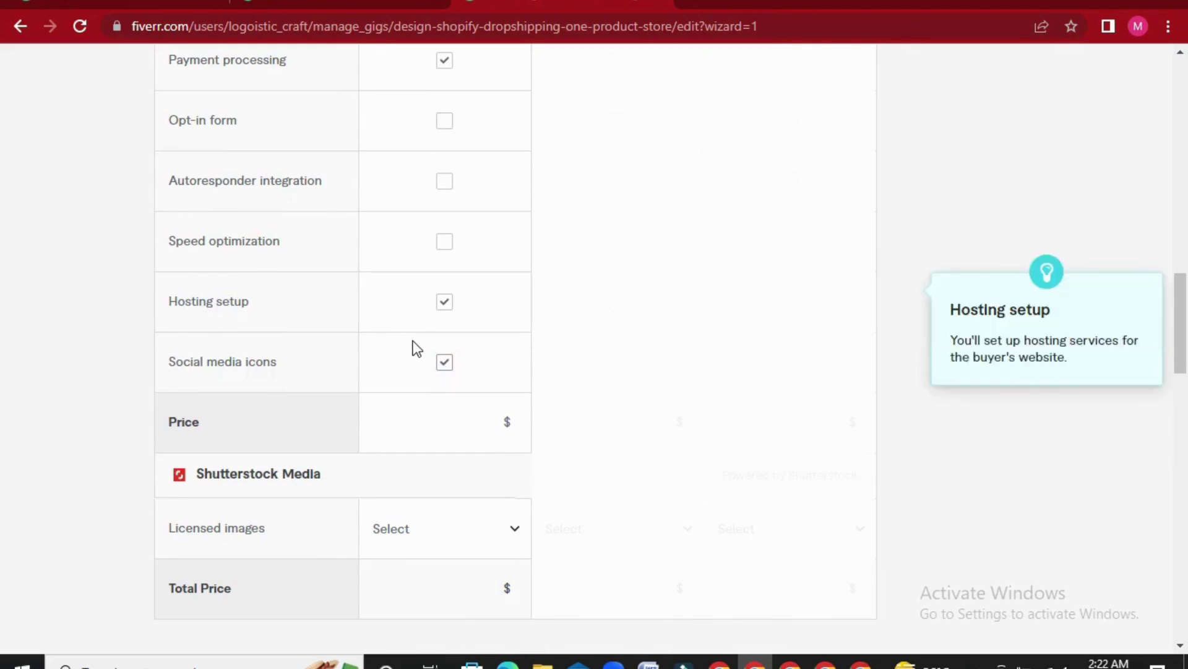
pyautogui.scroll(-3, 162, 465)
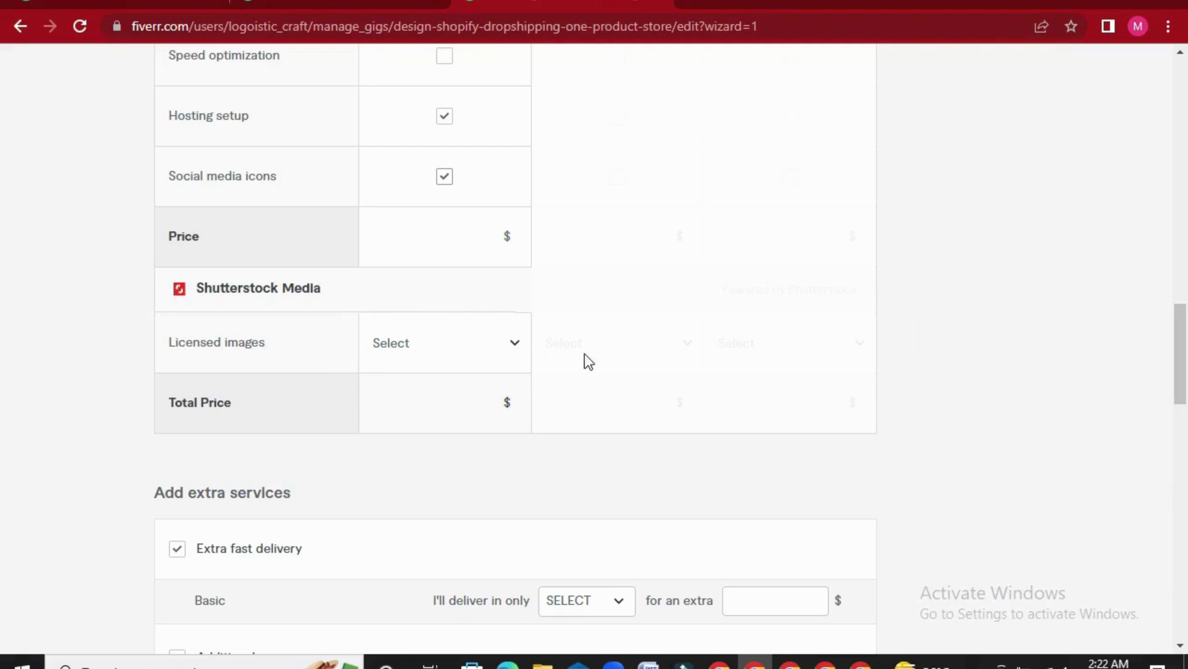
pyautogui.click(525, 348)
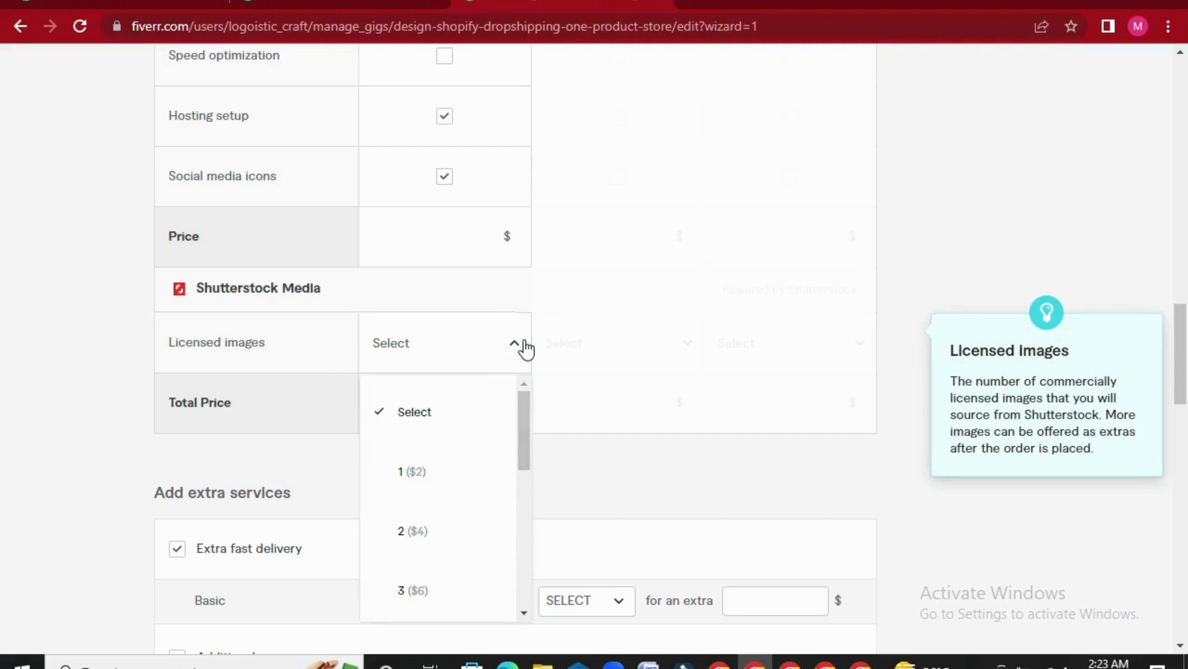
pyautogui.scroll(-3, 442, 566)
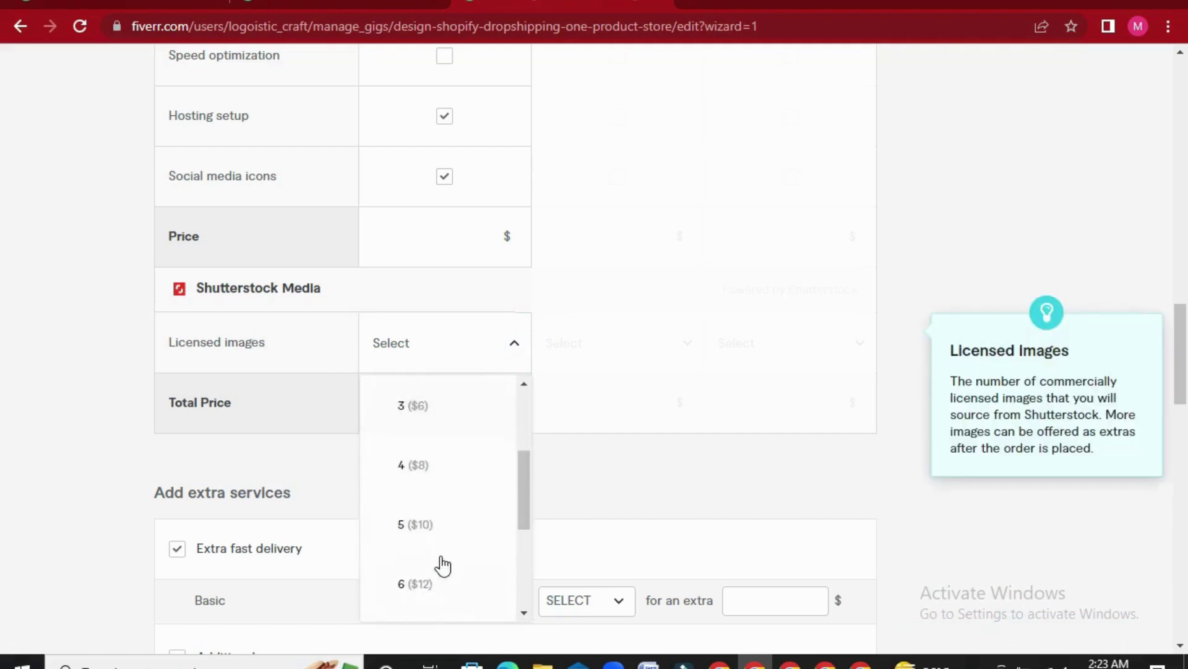
pyautogui.click(730, 417)
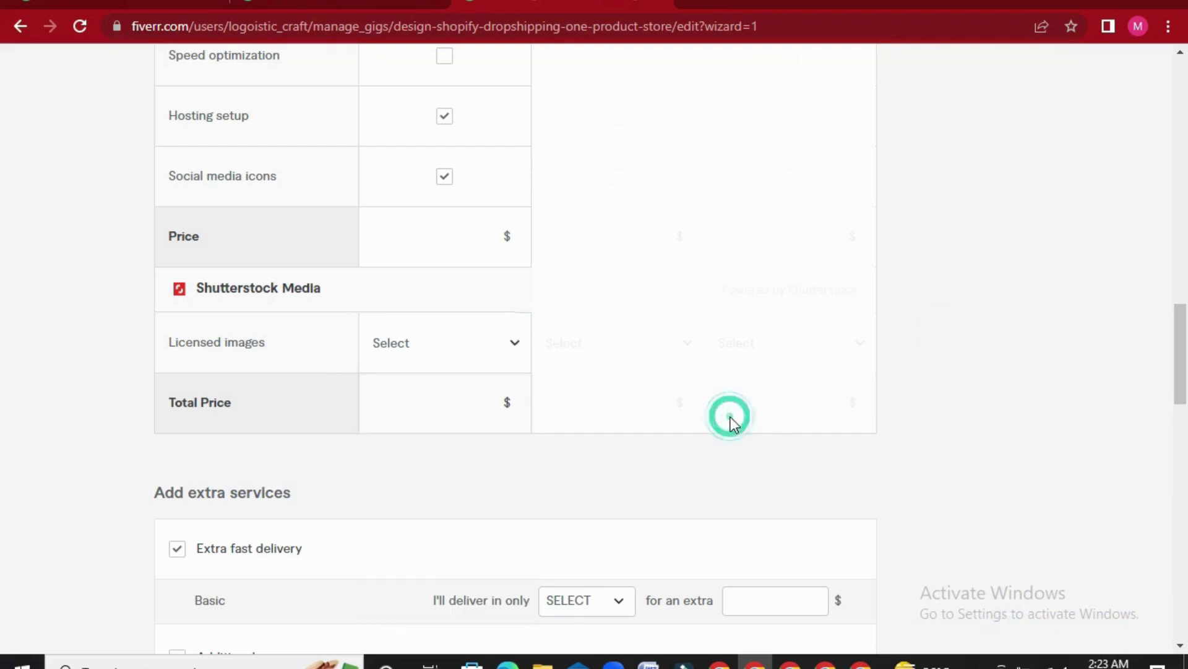
# - Set the Basic package's Extra fast delivery to 2 DAYS for an extra $10
pyautogui.scroll(-2, 425, 432)
pyautogui.scroll(-1, 400, 411)
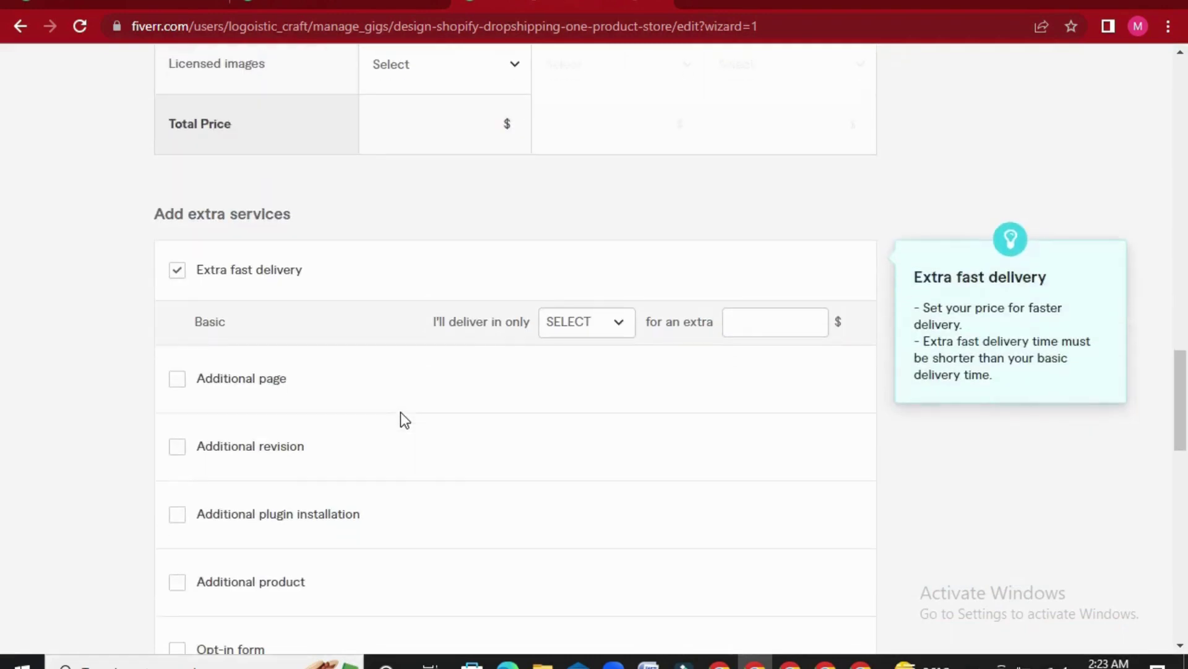
pyautogui.scroll(-1, 400, 411)
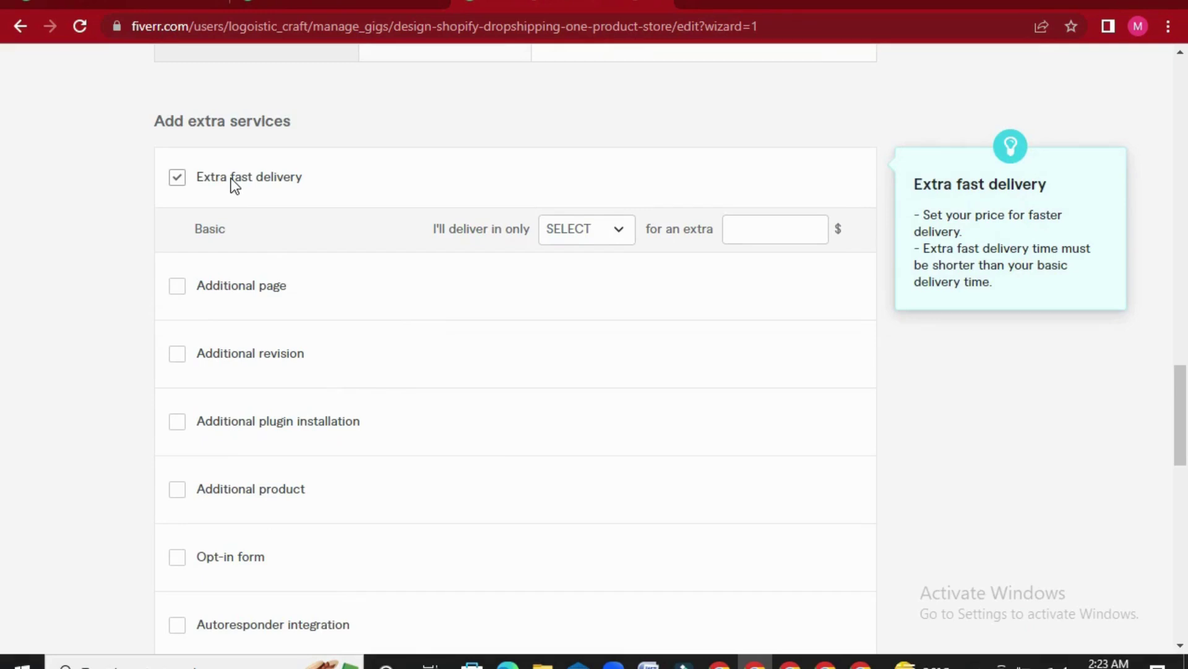
pyautogui.click(619, 232)
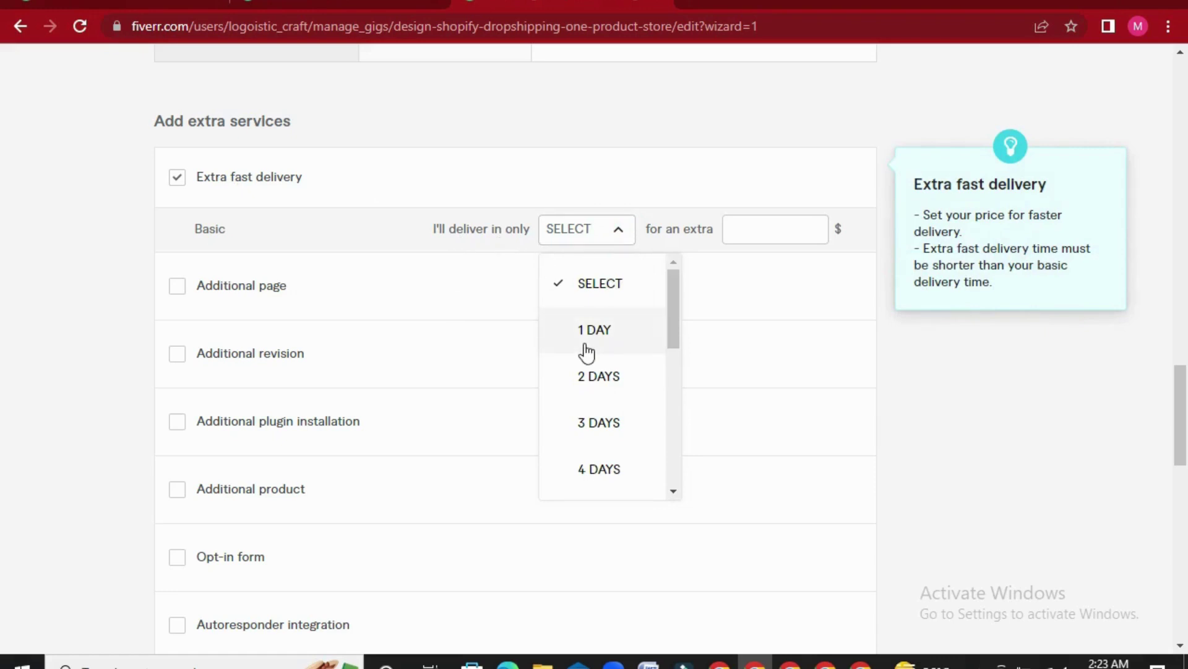
pyautogui.click(582, 385)
pyautogui.click(779, 229)
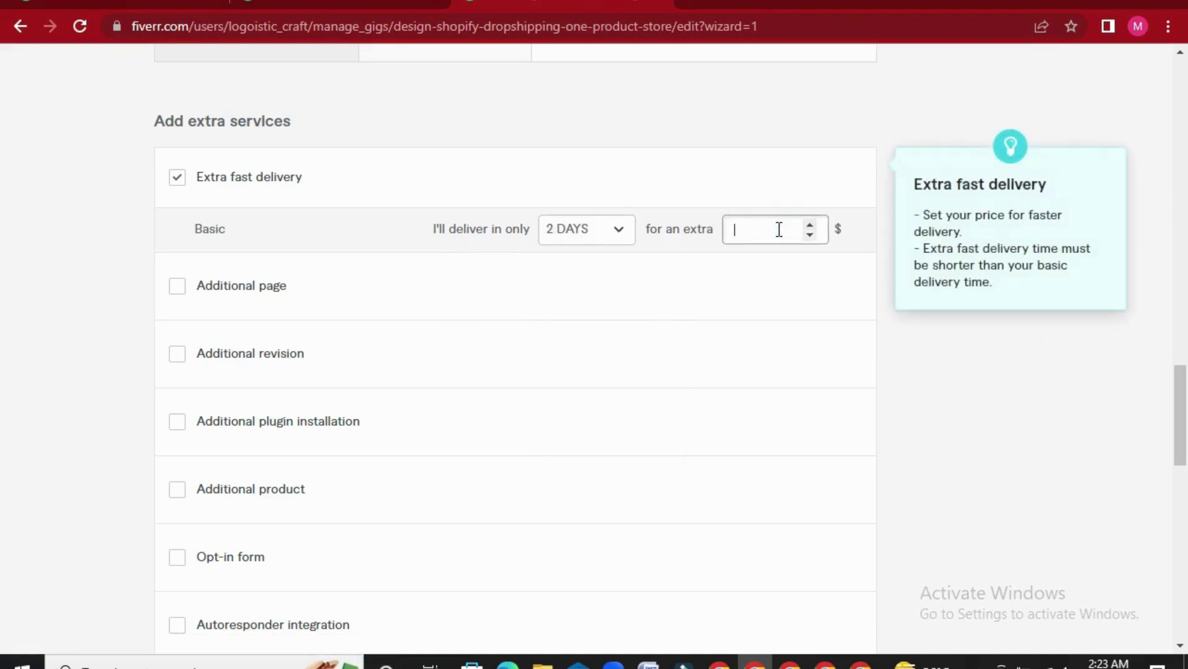
pyautogui.write('10')
# - Offer the Additional page extra service for an extra $10 and an additional 1 DAY
pyautogui.click(177, 293)
pyautogui.click(554, 286)
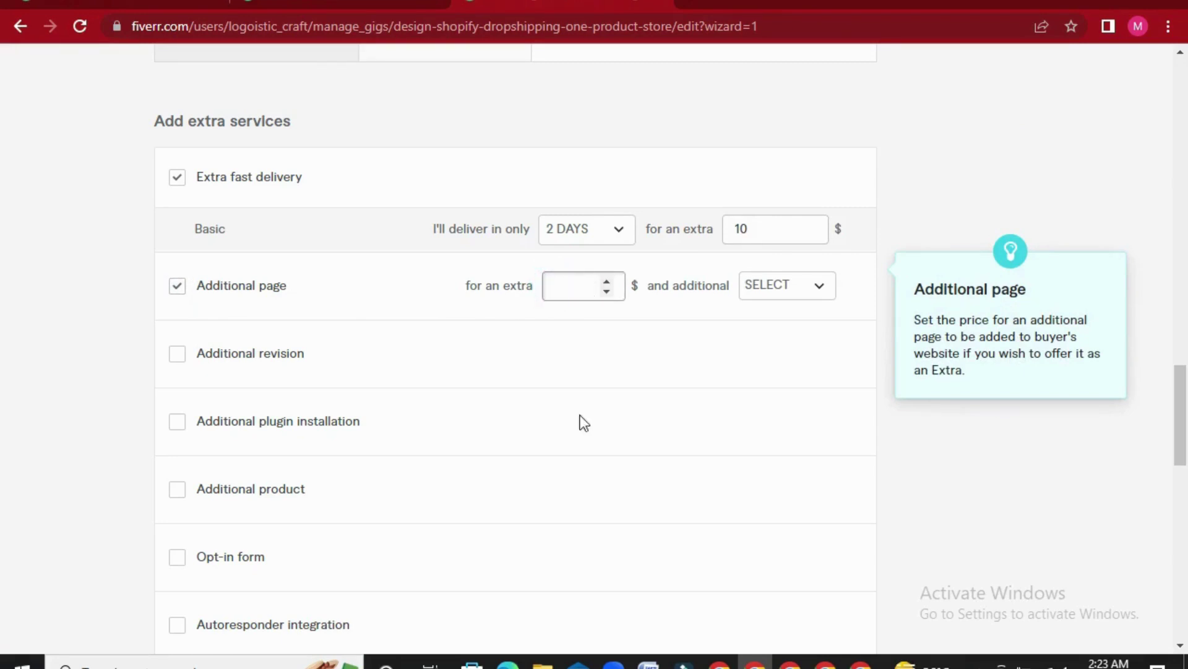
pyautogui.scroll(15, 579, 409)
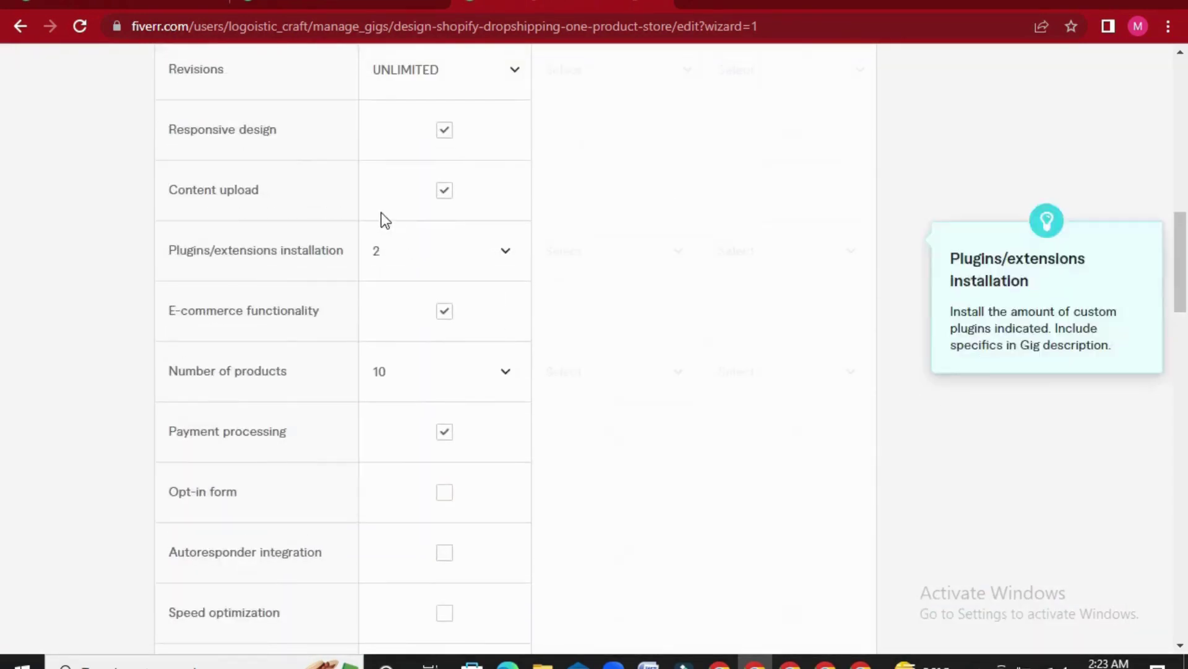
pyautogui.scroll(3, 285, 154)
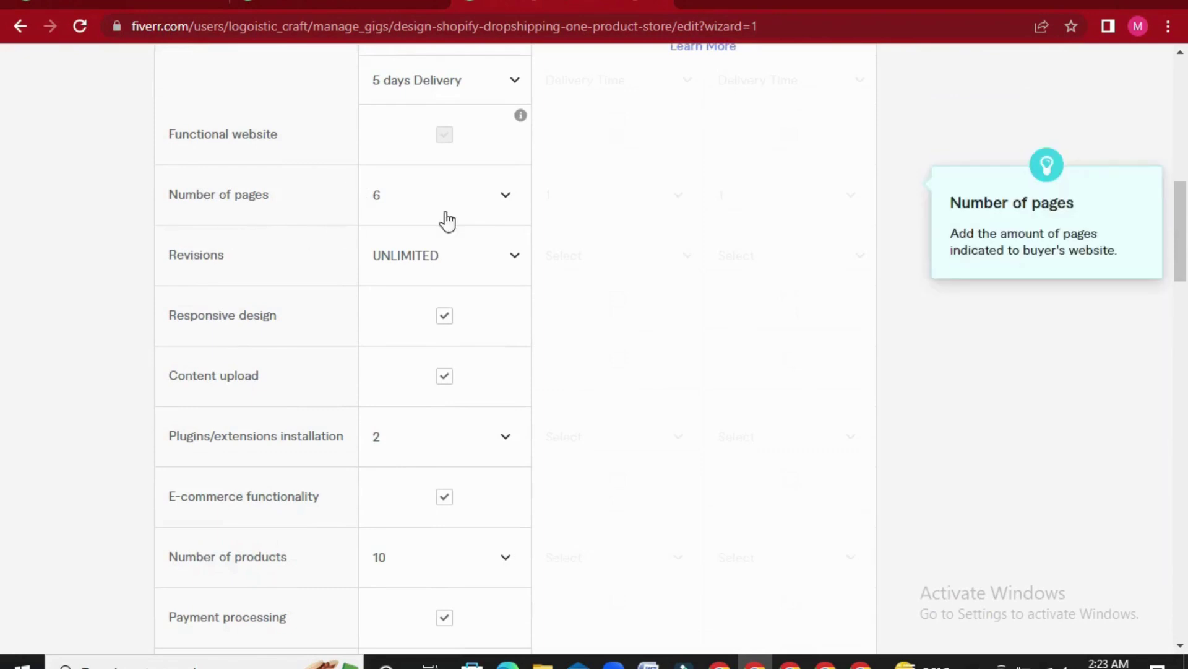
pyautogui.scroll(-15, 751, 271)
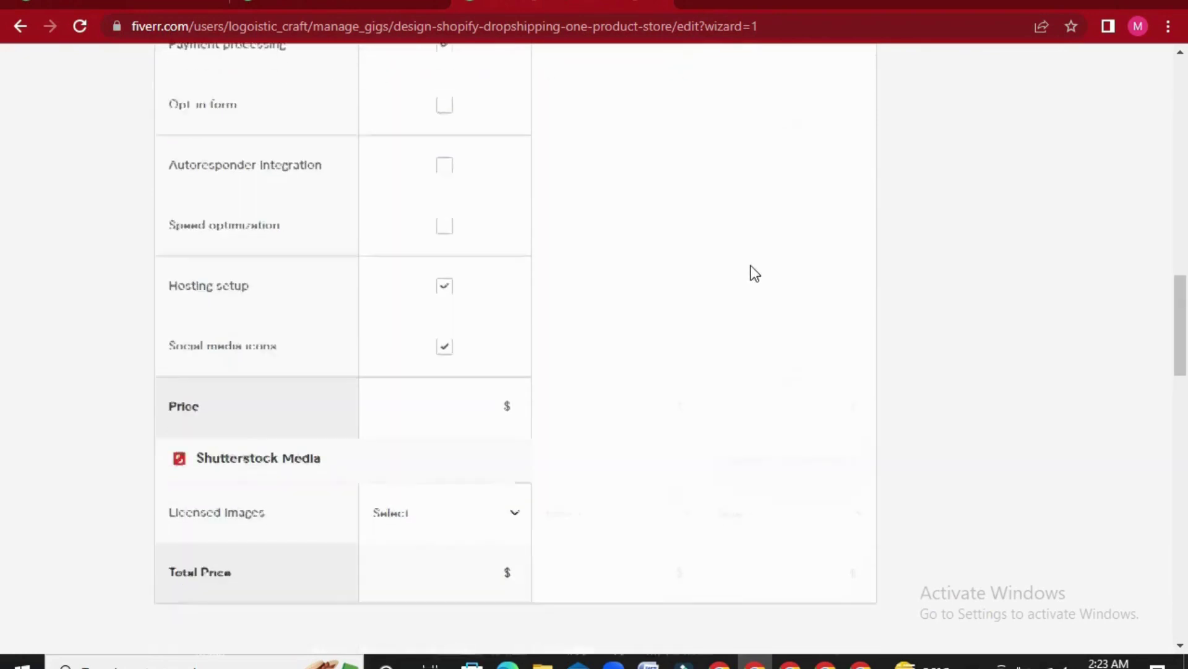
pyautogui.click(558, 392)
pyautogui.press('BackSpace')
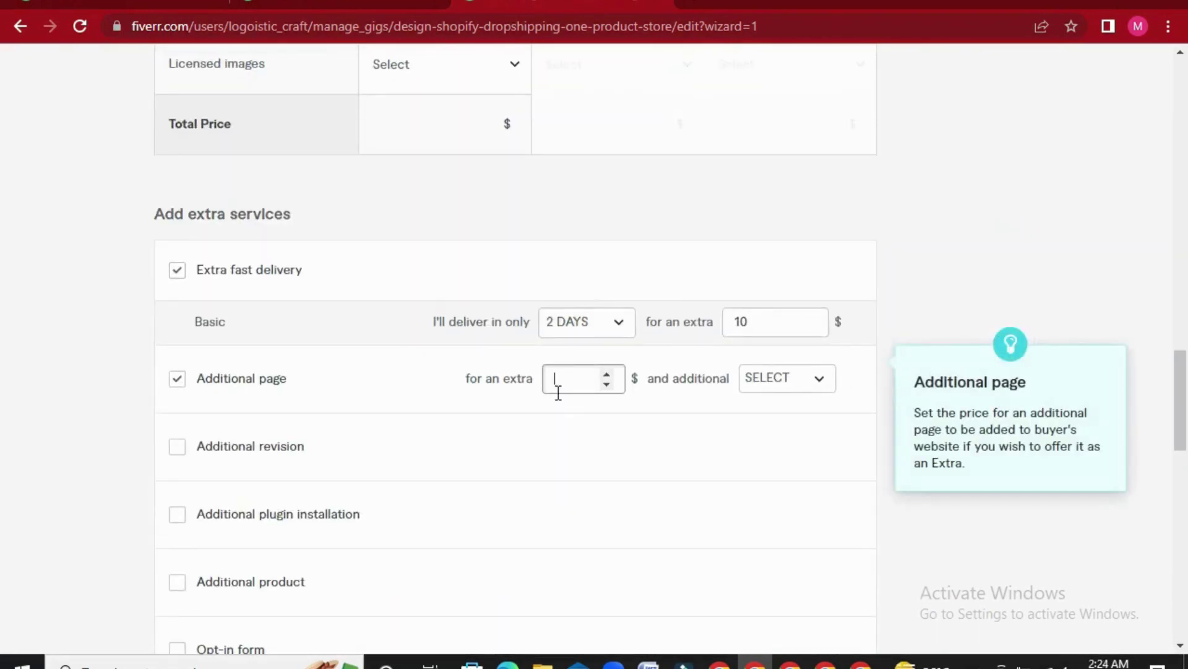
pyautogui.write('15')
pyautogui.click(608, 372)
pyautogui.doubleClick(584, 377)
pyautogui.write('1')
pyautogui.click(794, 385)
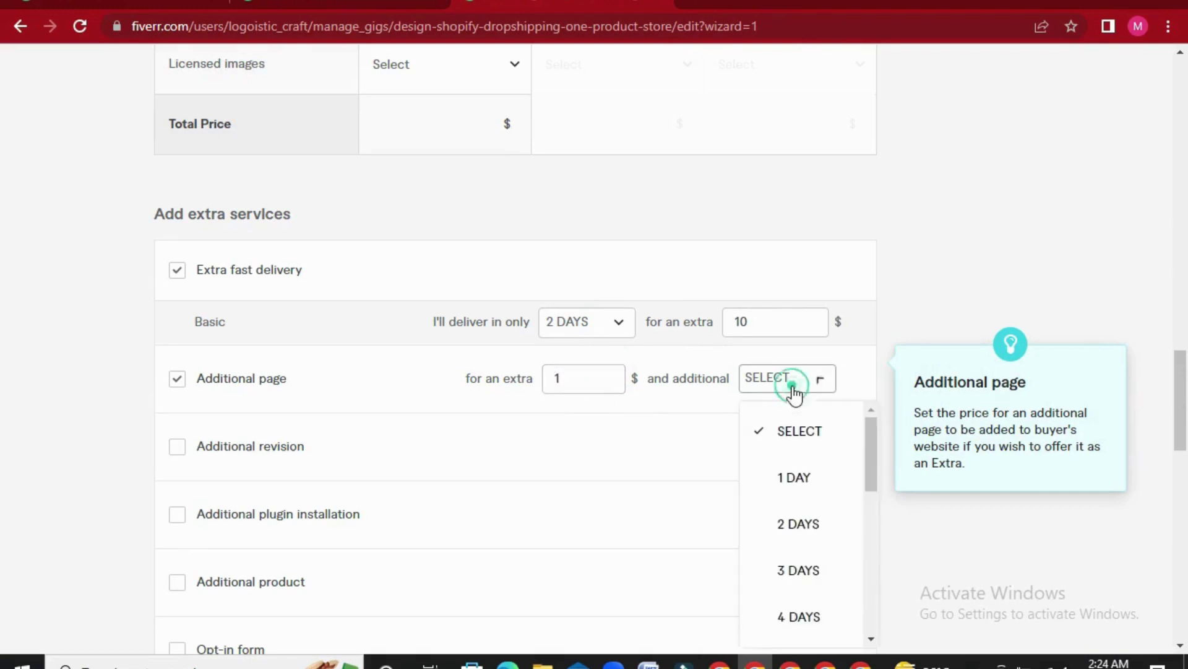
pyautogui.click(787, 480)
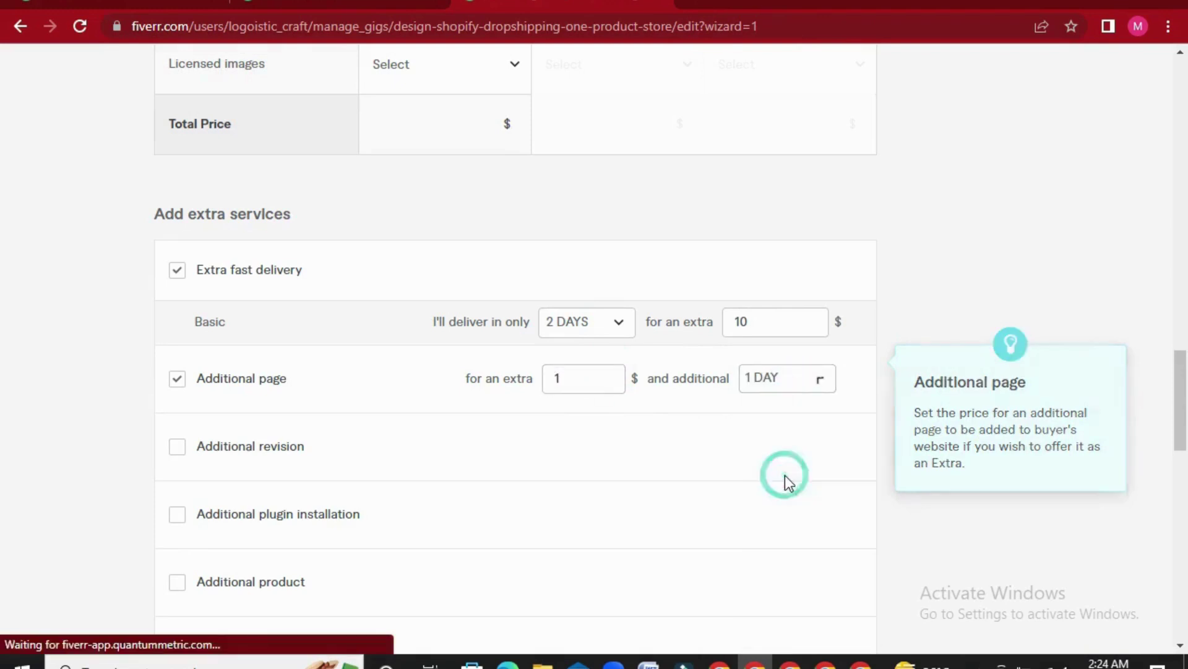
pyautogui.click(573, 379)
pyautogui.write('0')
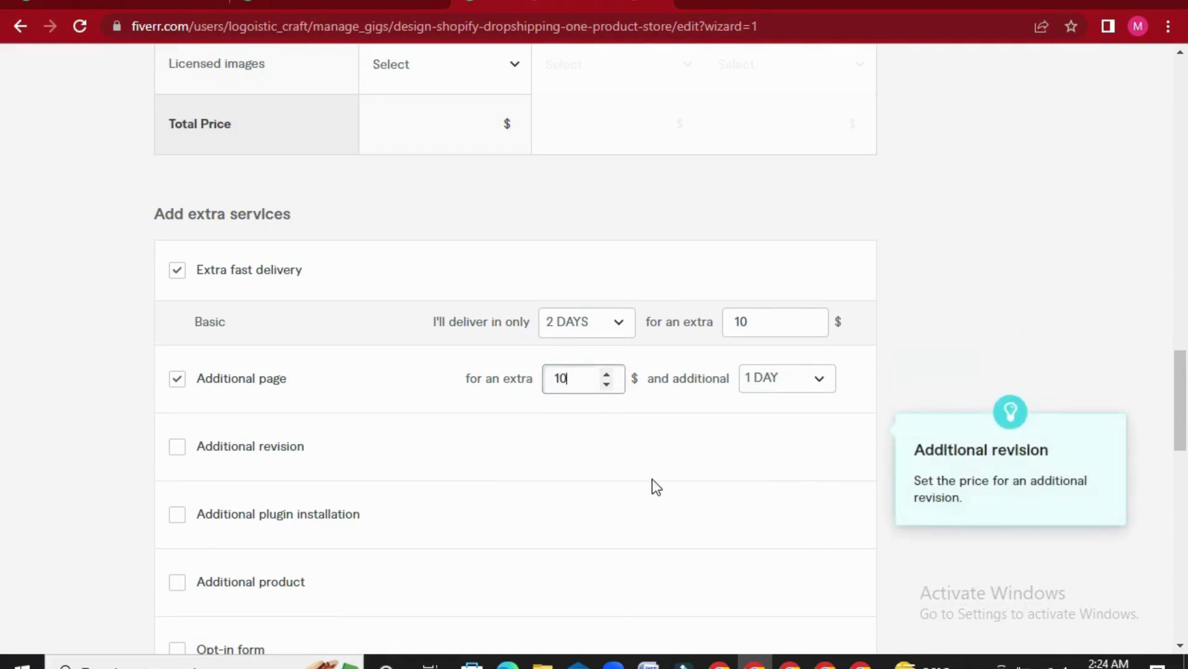
pyautogui.click(454, 420)
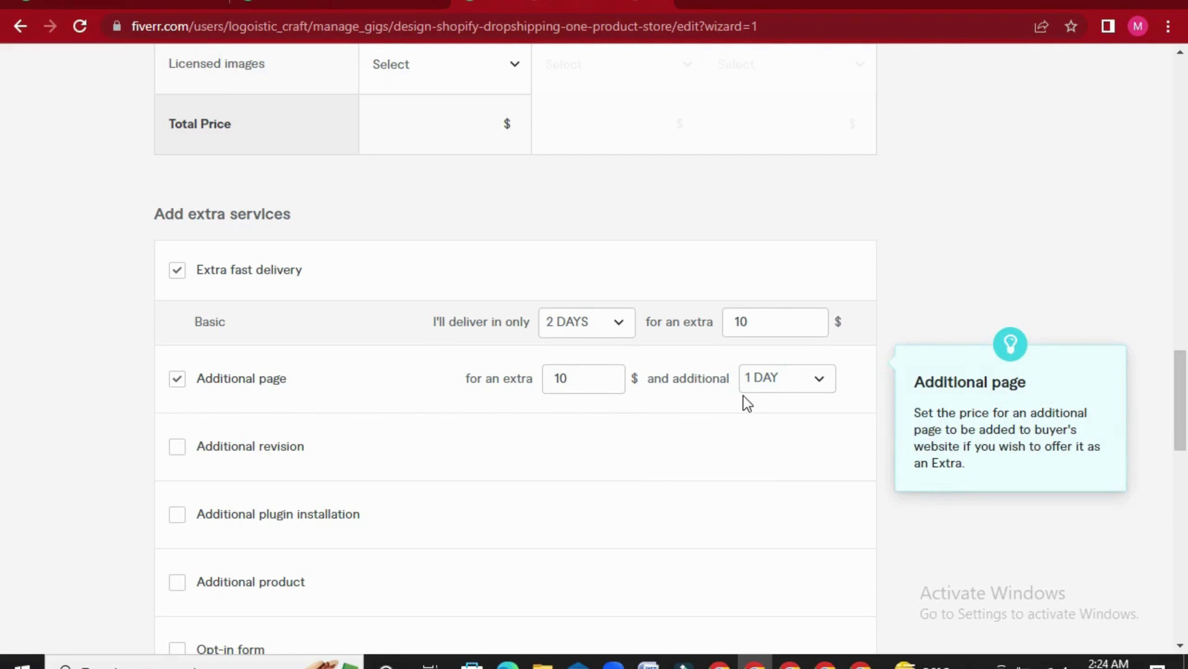
# - Offer the Additional product extra service for an extra $20 and an additional 1 DAY
pyautogui.scroll(-1, 332, 390)
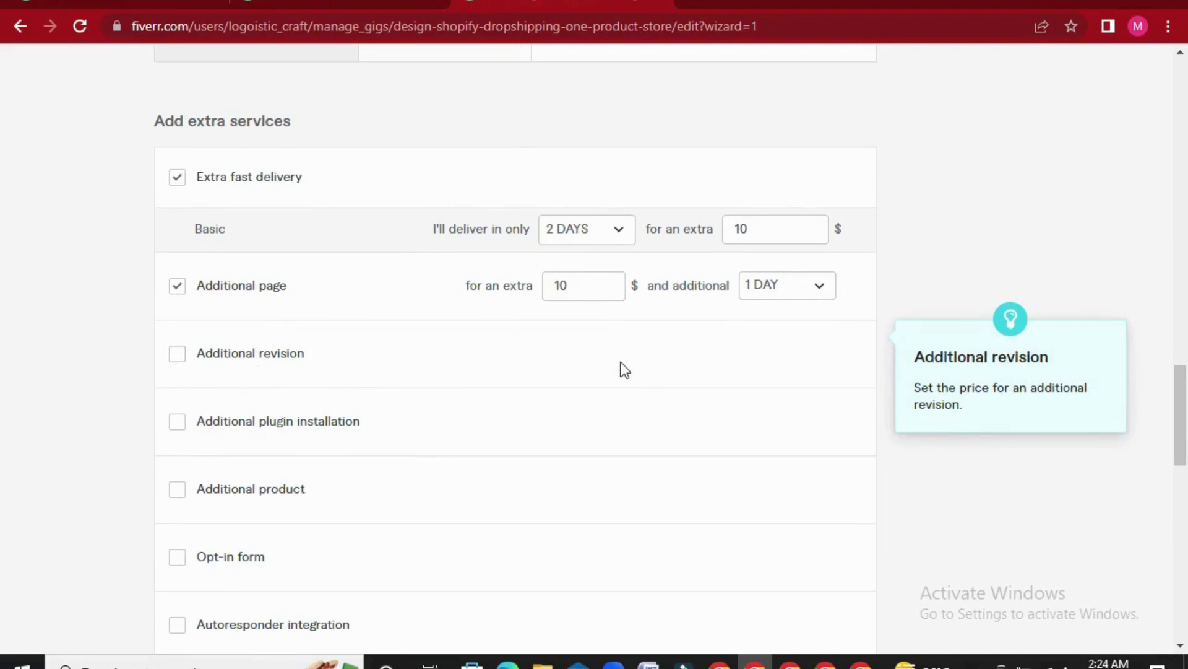
pyautogui.moveTo(180, 439)
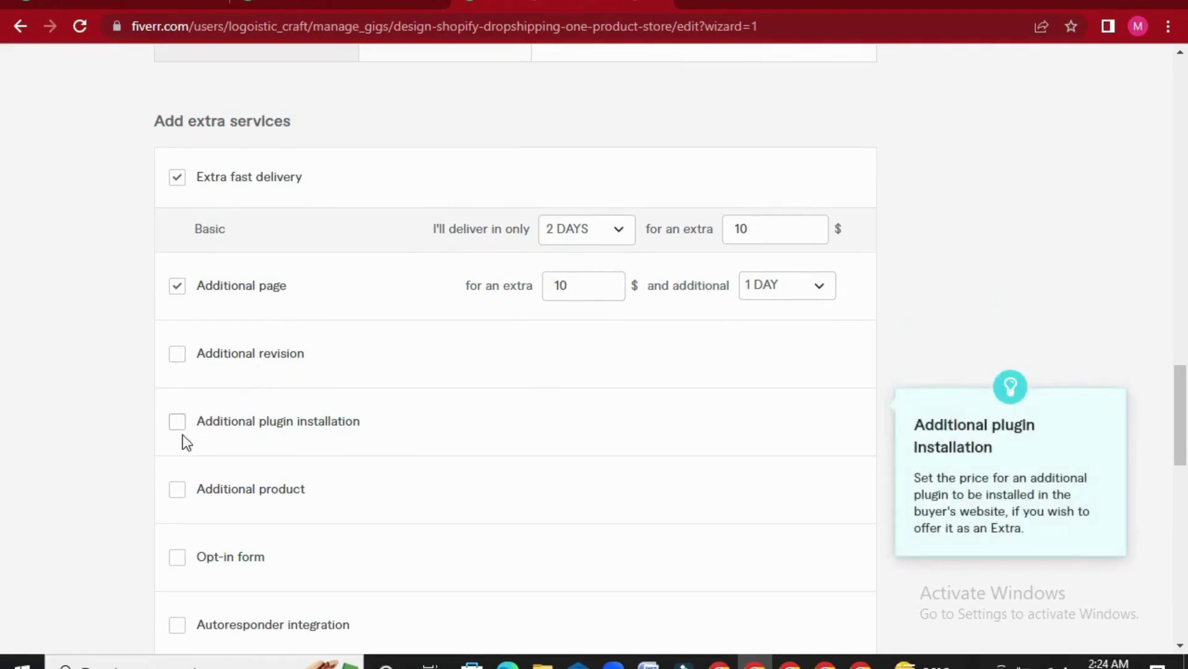
pyautogui.moveTo(196, 485)
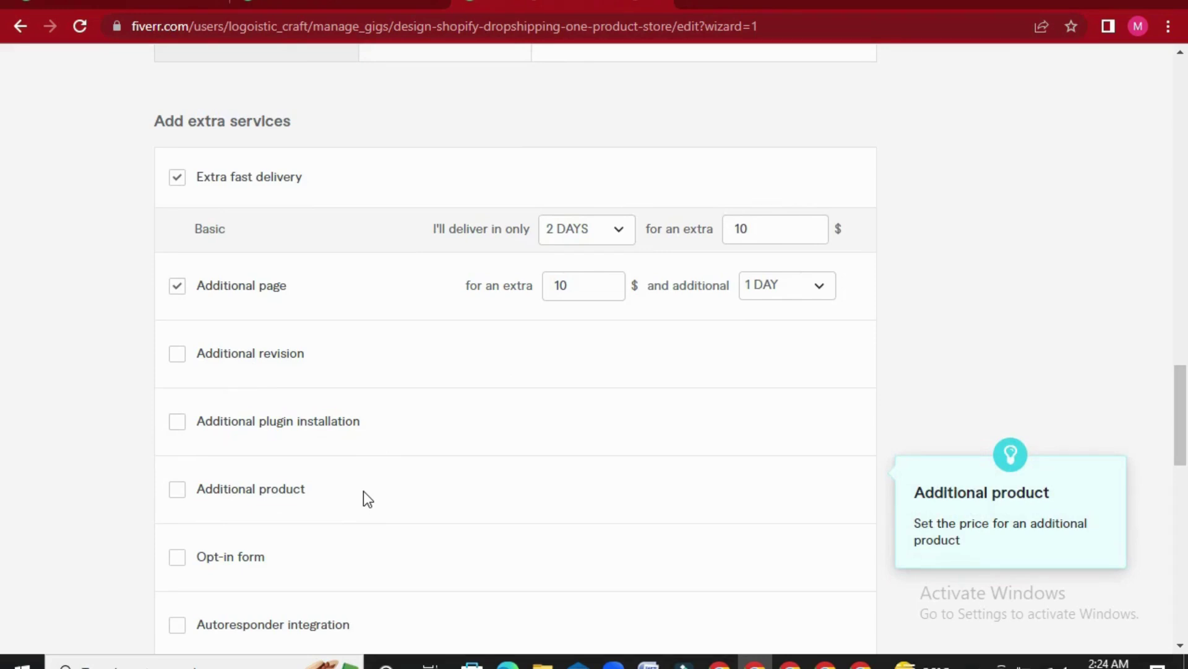
pyautogui.click(175, 493)
pyautogui.click(566, 492)
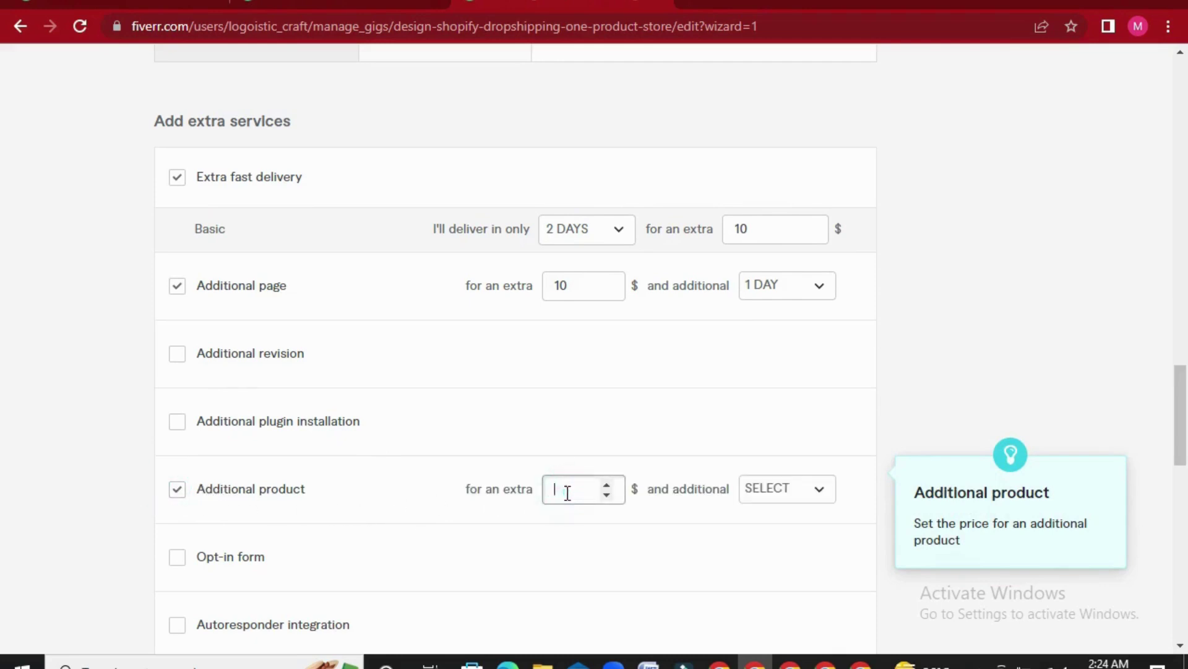
pyautogui.write('20')
pyautogui.click(816, 491)
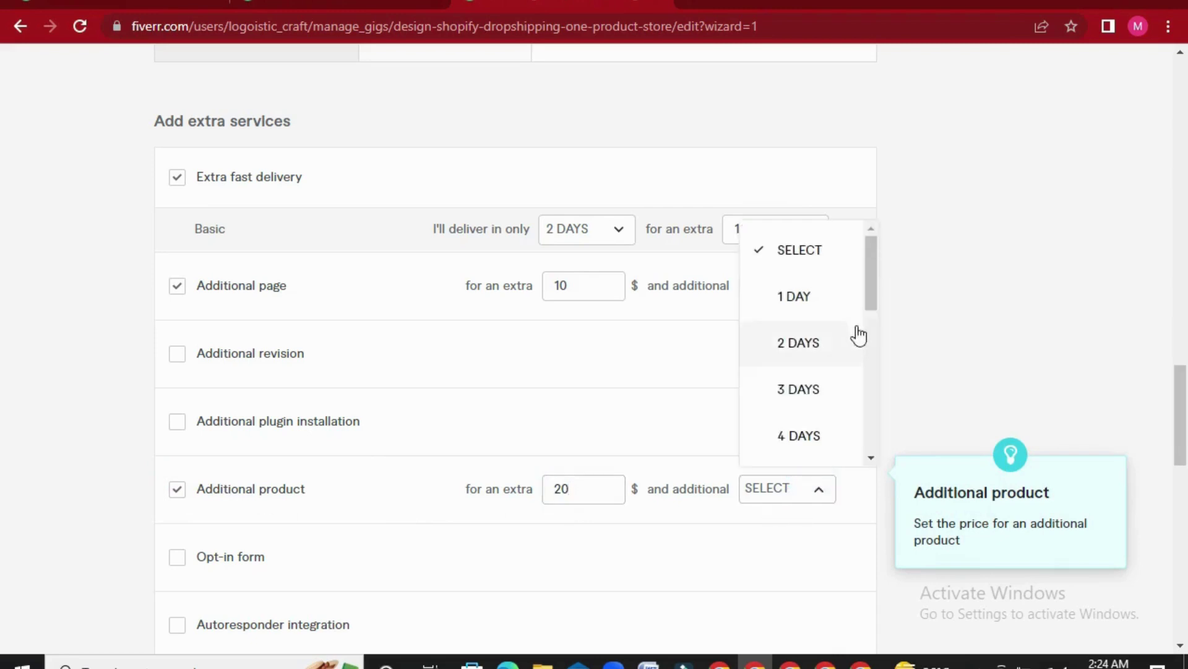
pyautogui.click(774, 295)
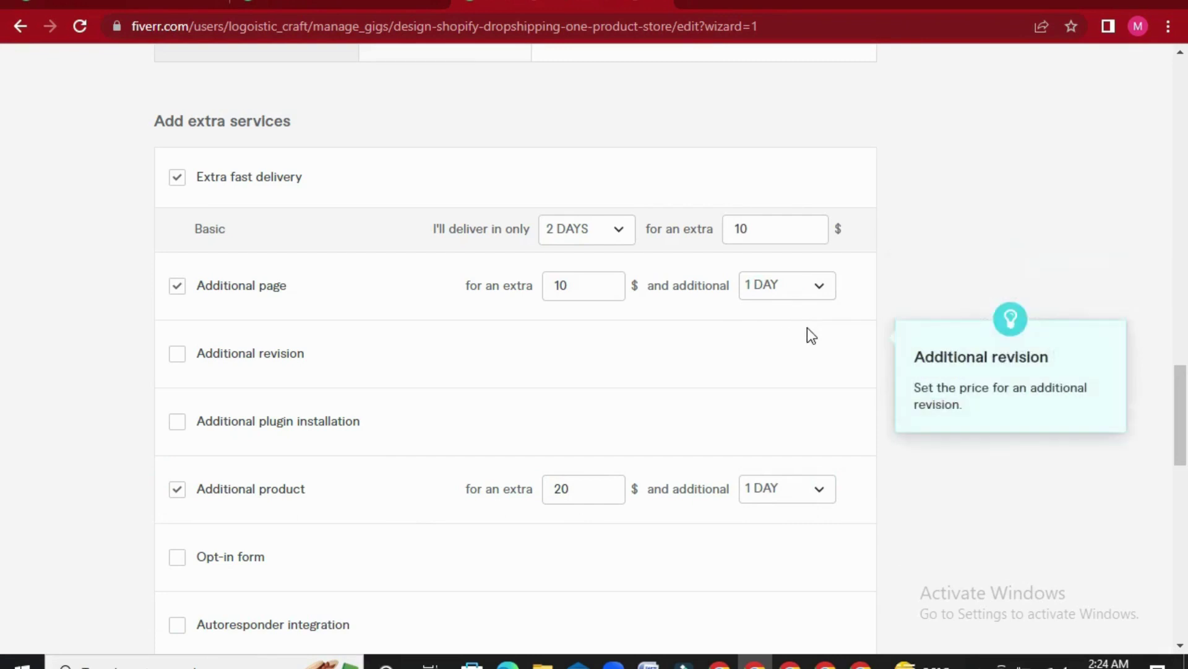
pyautogui.scroll(-5, 827, 411)
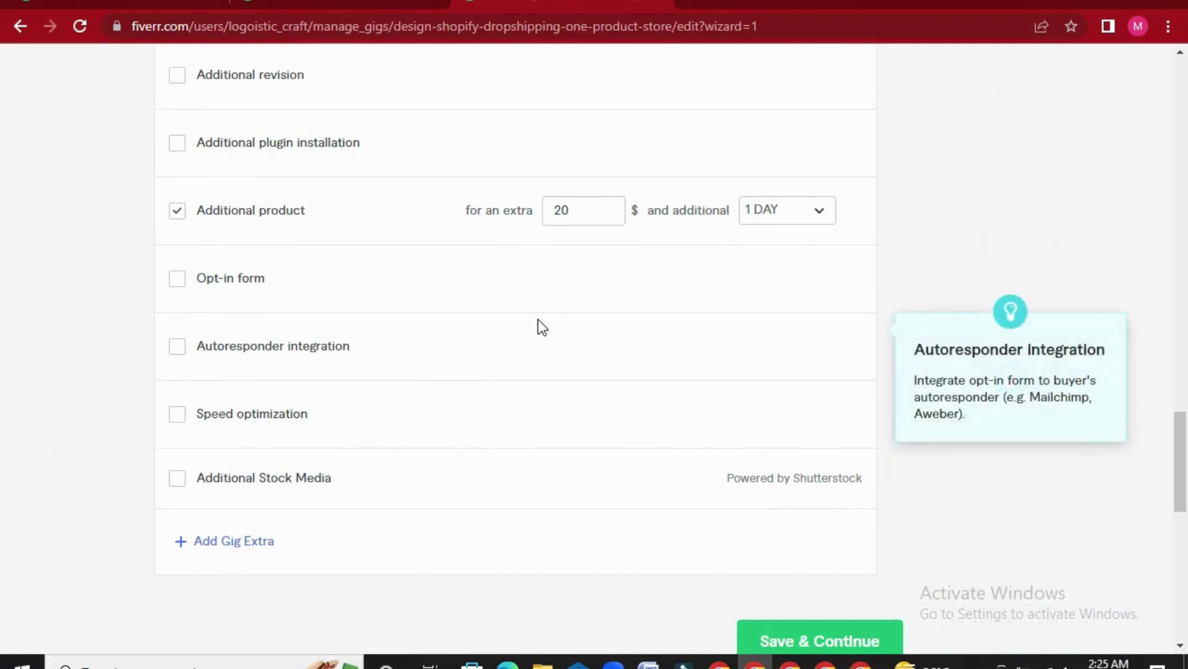
# - Try to save the pricing page, and set the missing Basic package price to $50
pyautogui.scroll(-2, 931, 235)
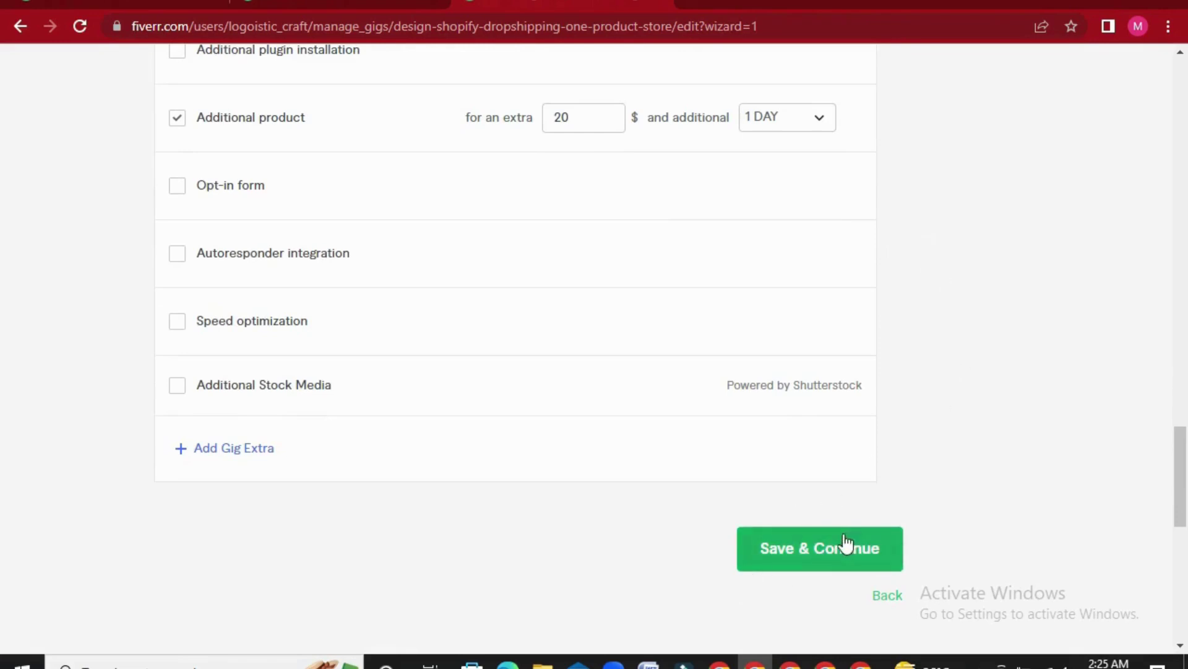
pyautogui.click(812, 549)
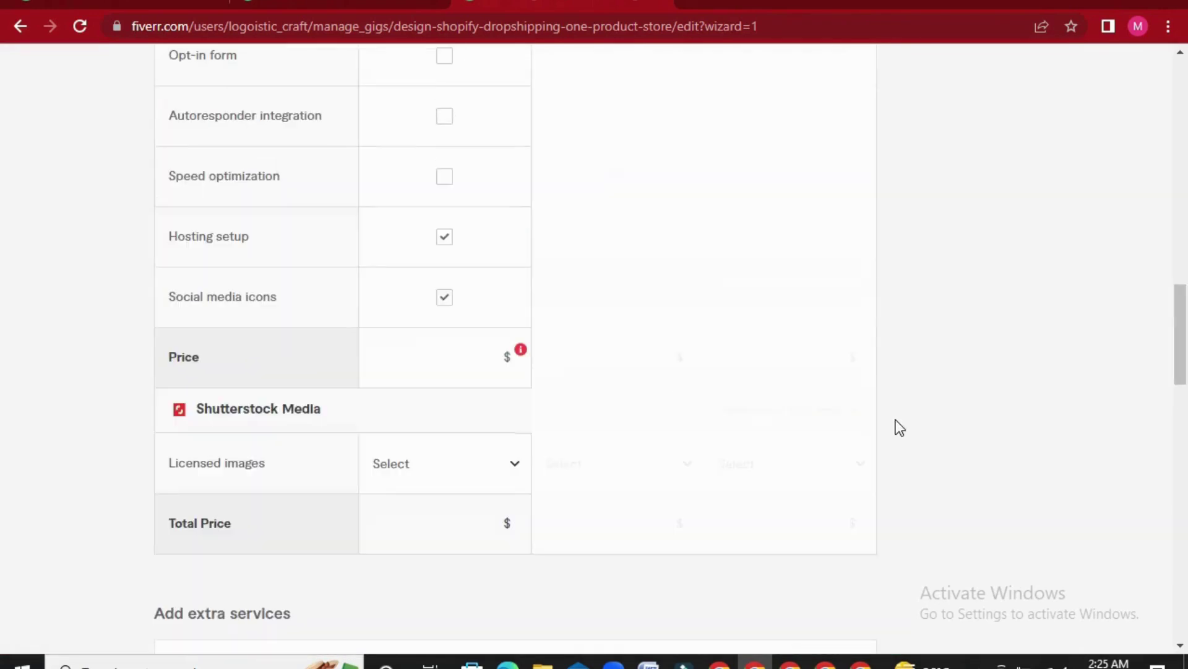
pyautogui.moveTo(463, 381)
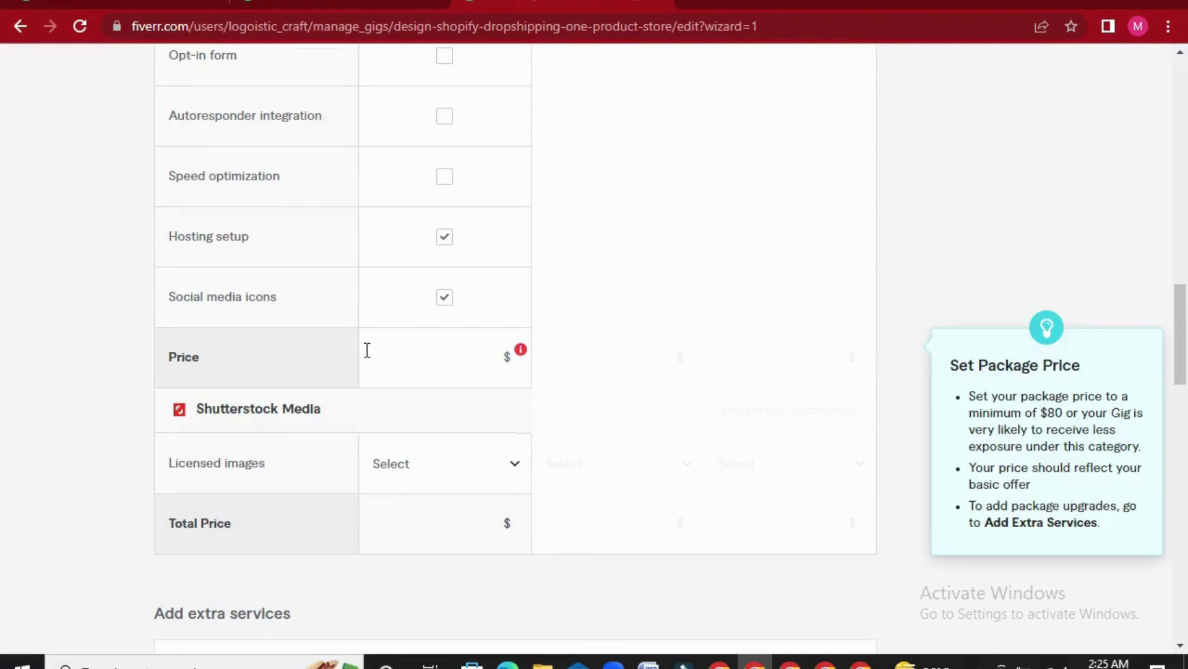
pyautogui.click(421, 348)
pyautogui.scroll(7, 420, 347)
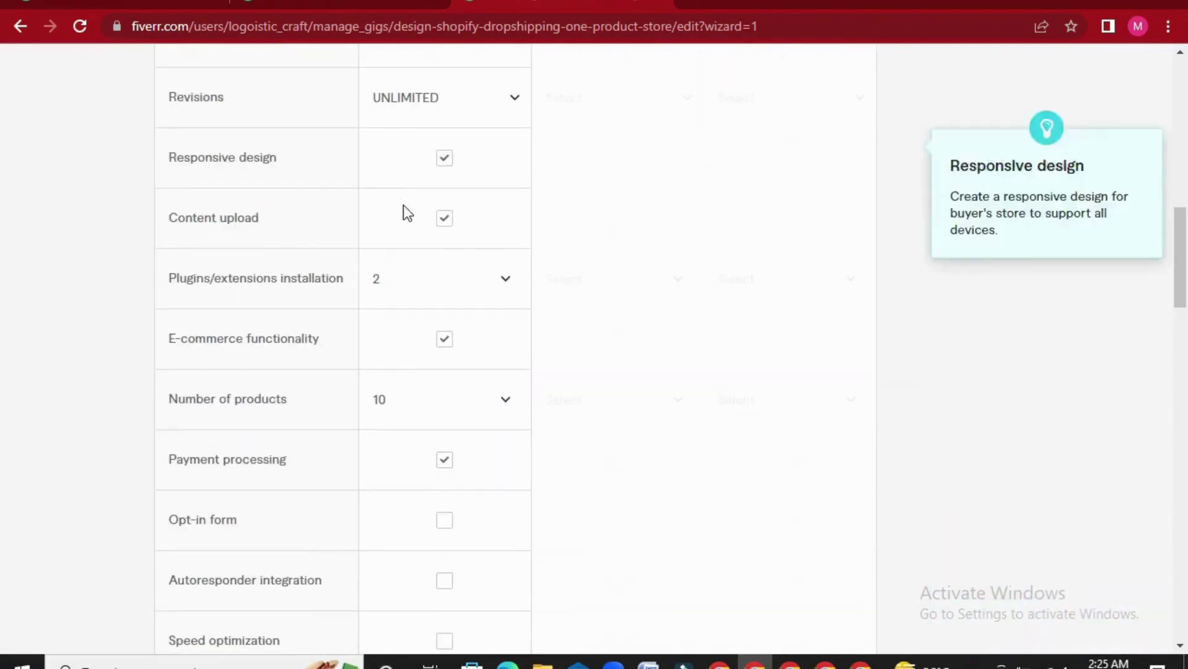
pyautogui.scroll(-5, 440, 185)
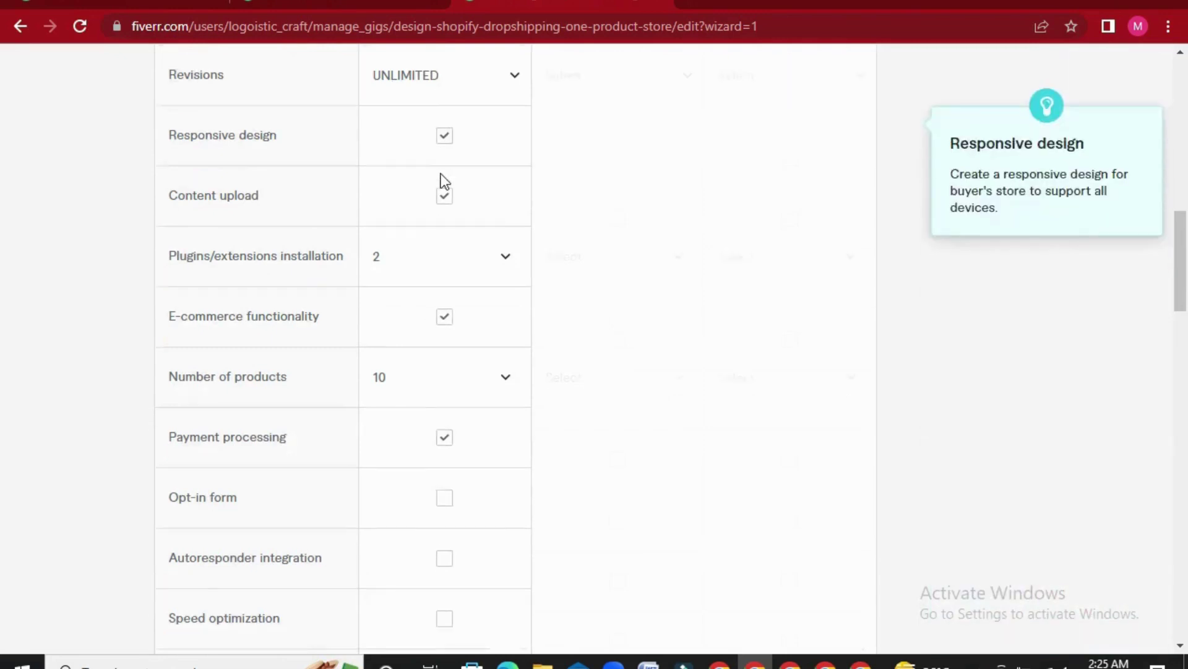
pyautogui.click(27, 265)
pyautogui.click(398, 543)
pyautogui.write('505')
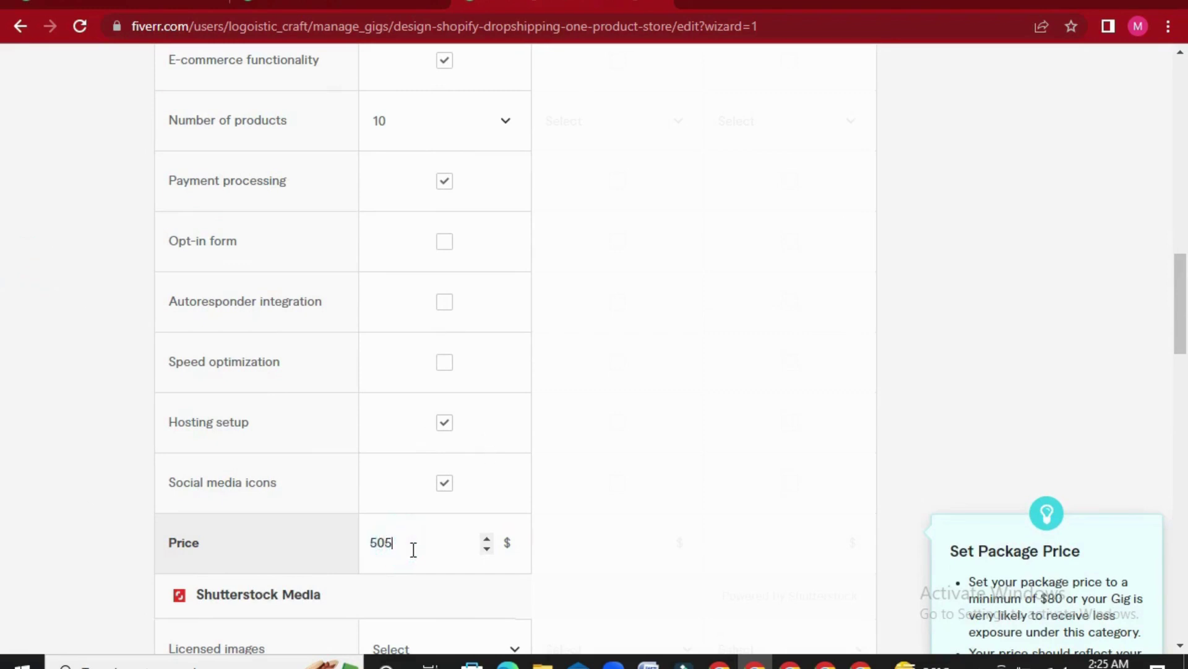
pyautogui.press('BackSpace')
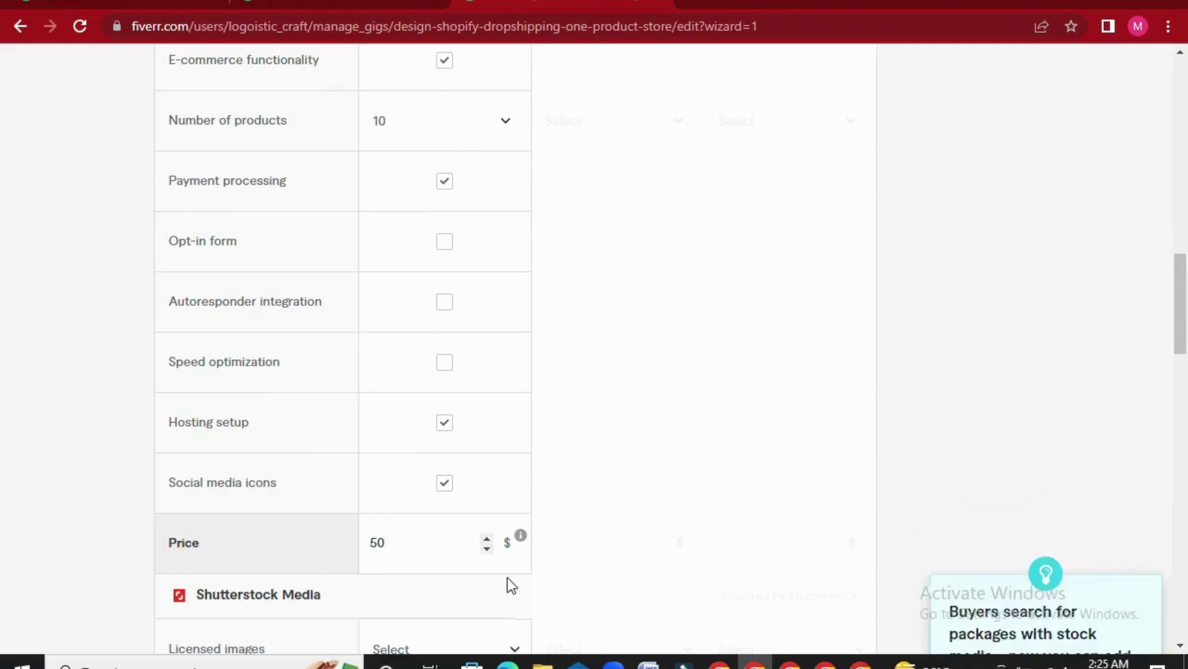
# - Save the completed pricing page and continue to the Description & FAQ section
pyautogui.scroll(-2, 656, 501)
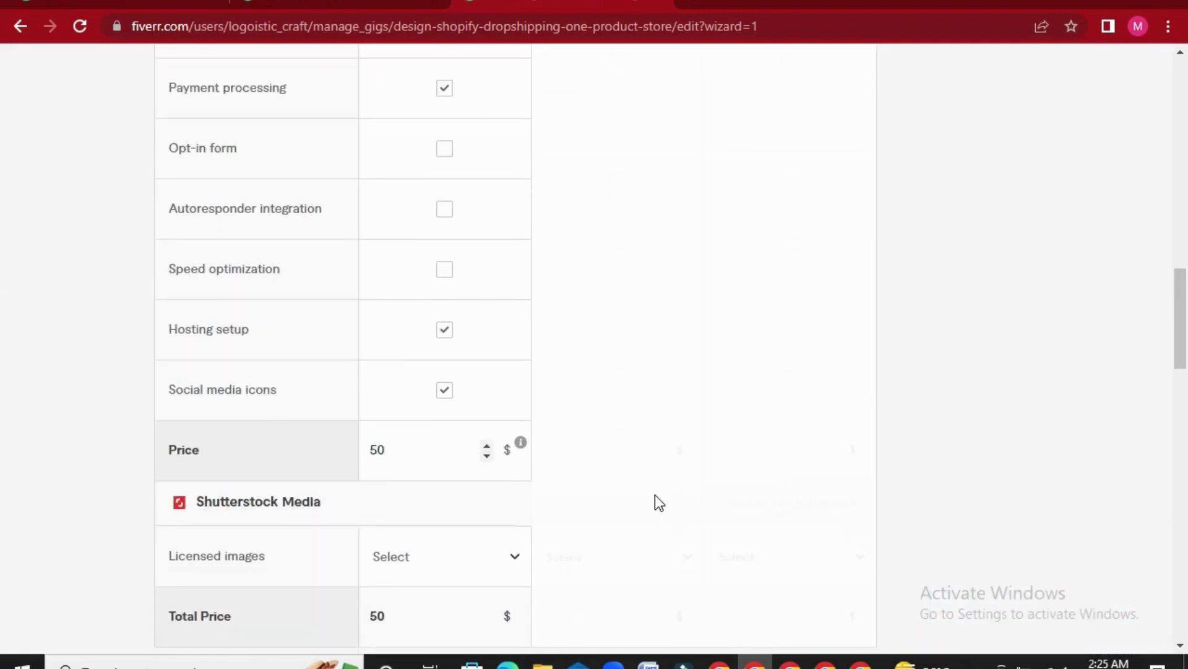
pyautogui.scroll(-15, 654, 496)
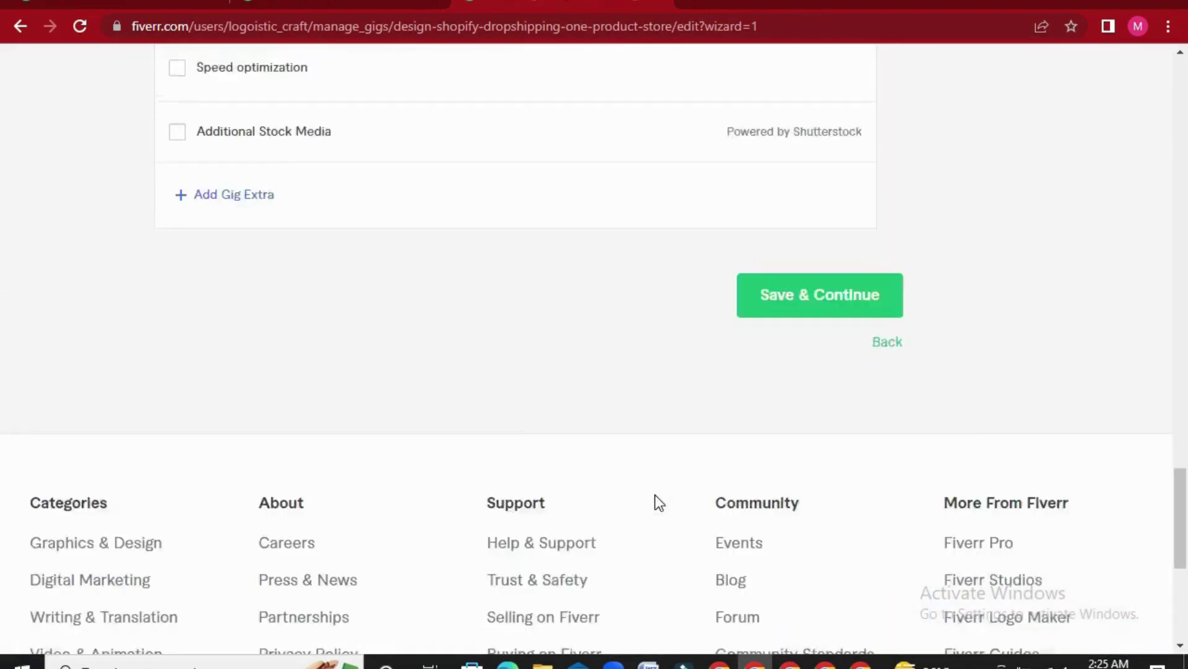
pyautogui.scroll(-1, 655, 495)
pyautogui.click(803, 214)
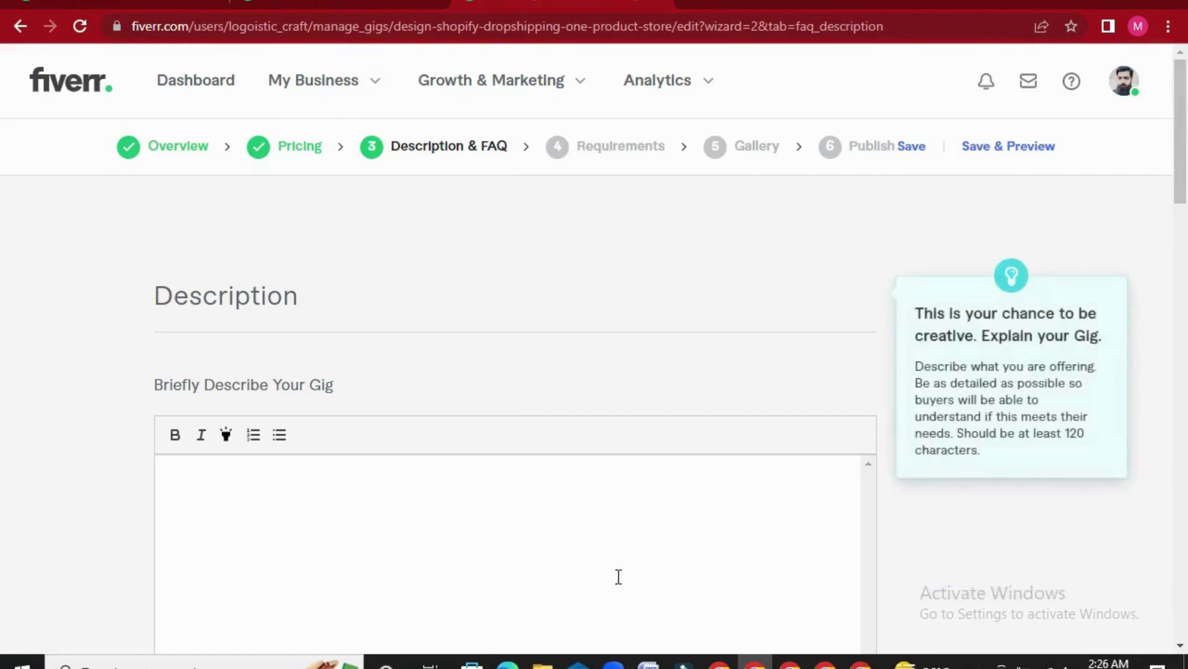
# - Copy the gig description from "Shopify Dropshipping business dead?" through "ORDER NOW" in the Word document and paste it into the Fiverr gig's description
pyautogui.click(649, 662)
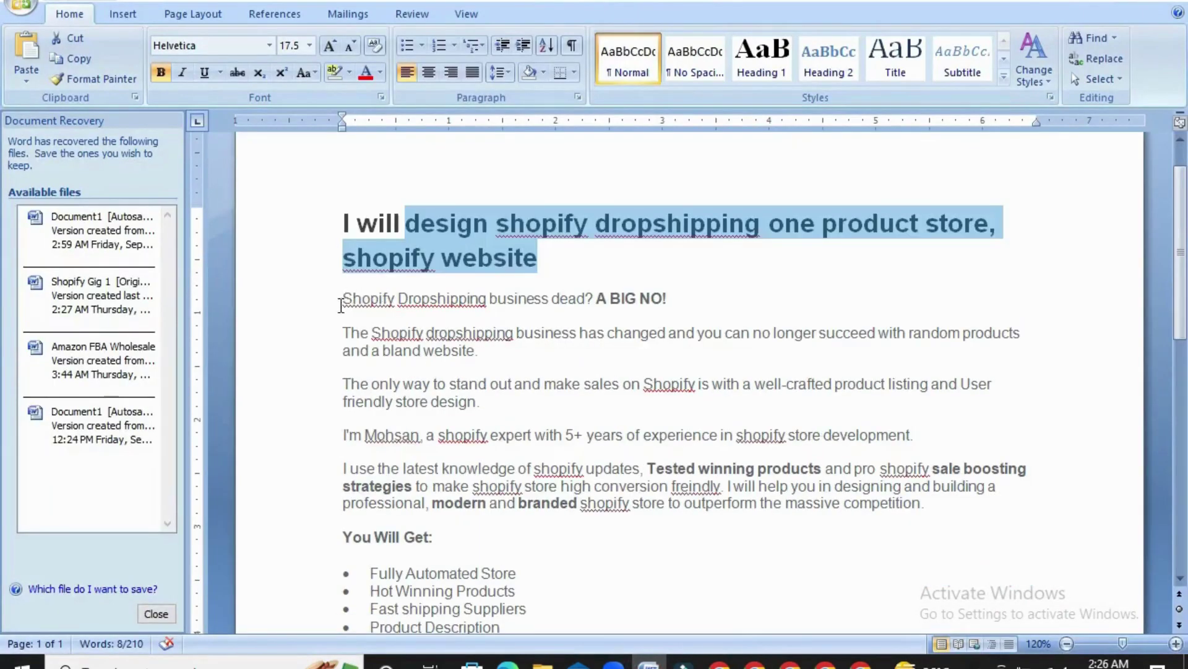
pyautogui.moveTo(342, 299); pyautogui.dragTo(765, 440)
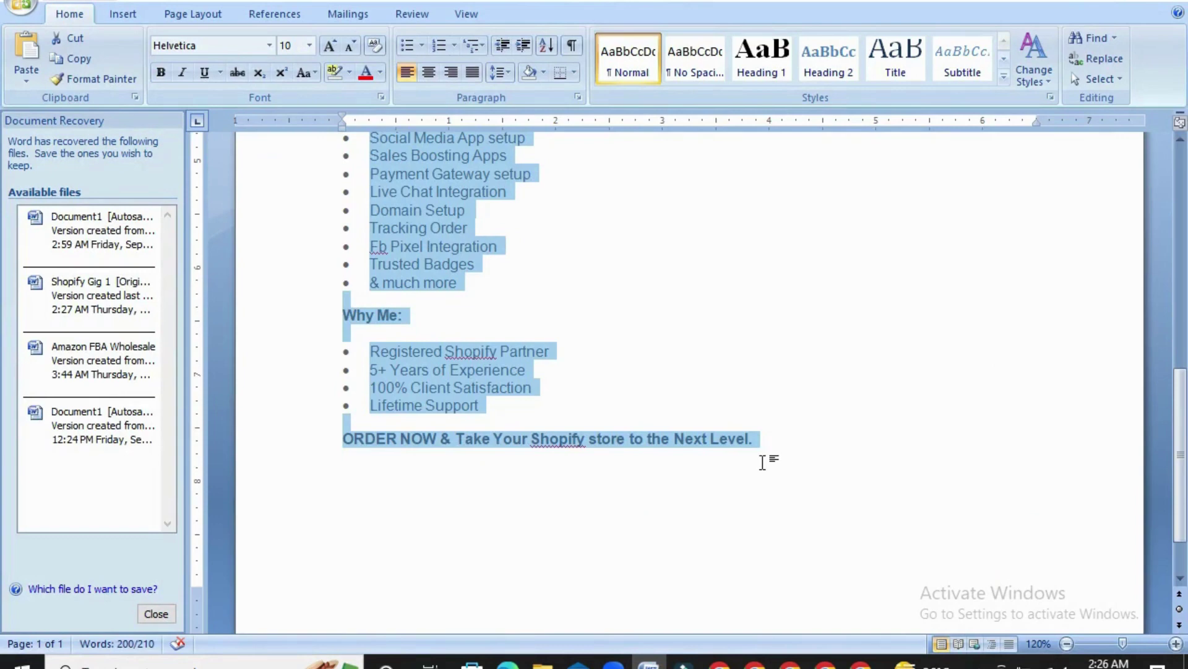
pyautogui.click(755, 661)
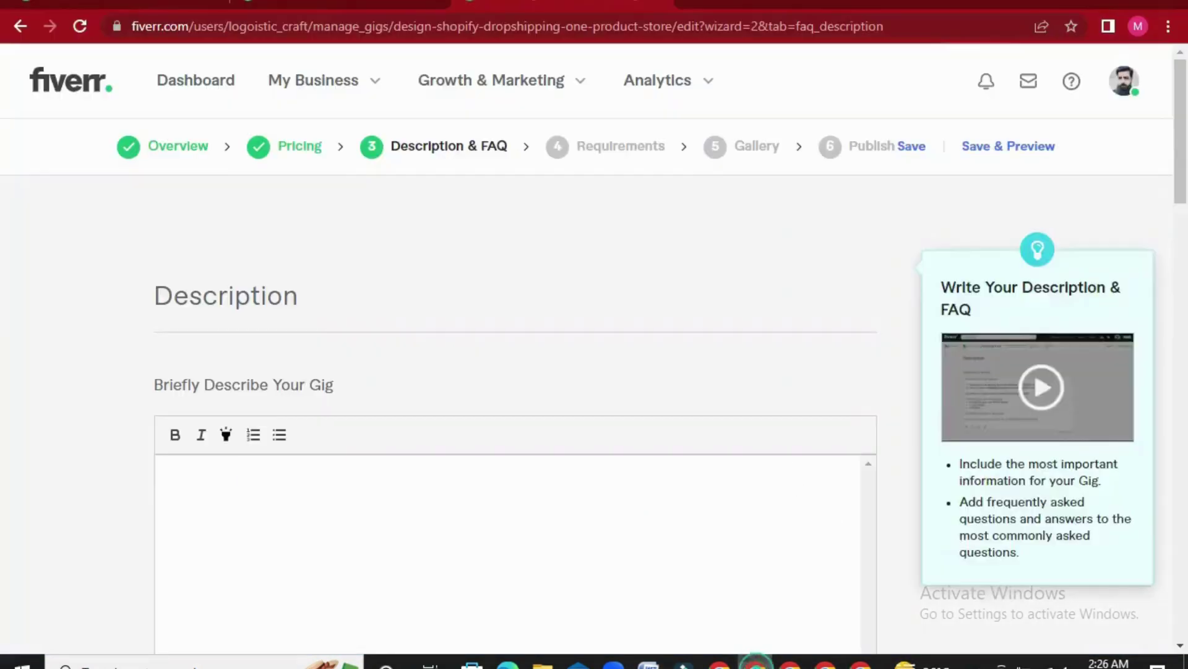
pyautogui.click(409, 545)
pyautogui.hotkey('ctrl', 'v')
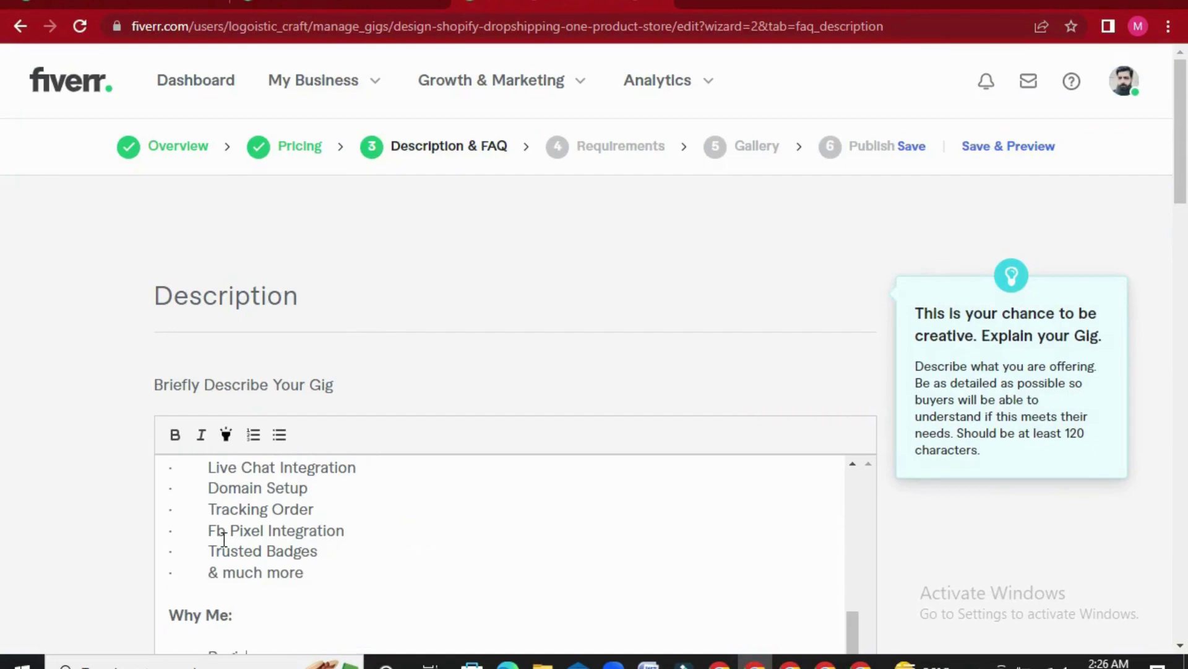
# - Review the pasted gig description, the Milestone workflow section and the Frequently Asked Questions section
pyautogui.scroll(-3, 117, 409)
pyautogui.scroll(-5, 122, 405)
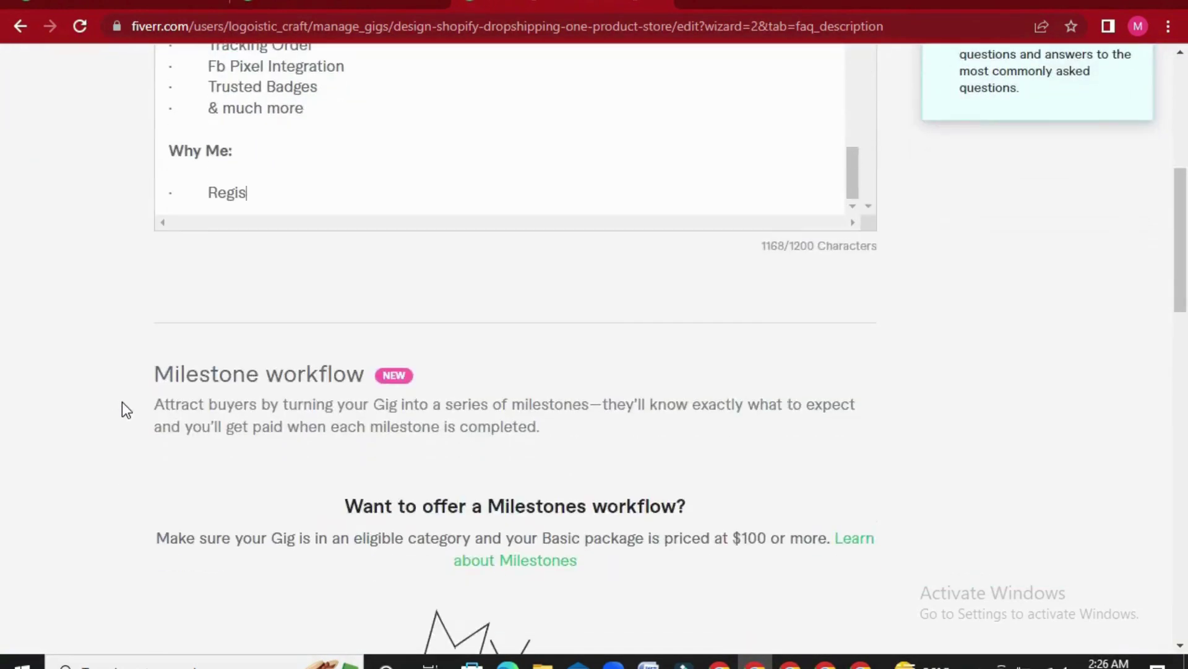
pyautogui.scroll(3, 384, 324)
pyautogui.scroll(3, 400, 316)
pyautogui.scroll(10, 400, 316)
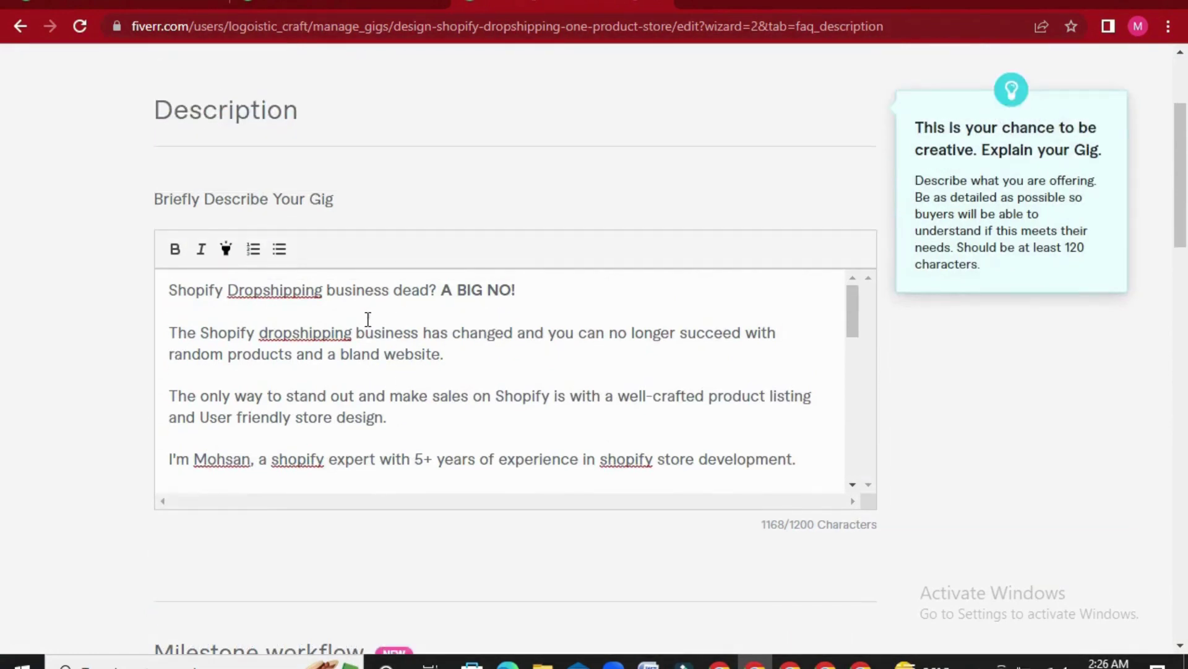
pyautogui.rightClick(274, 295)
pyautogui.click(331, 307)
pyautogui.scroll(-2, 554, 369)
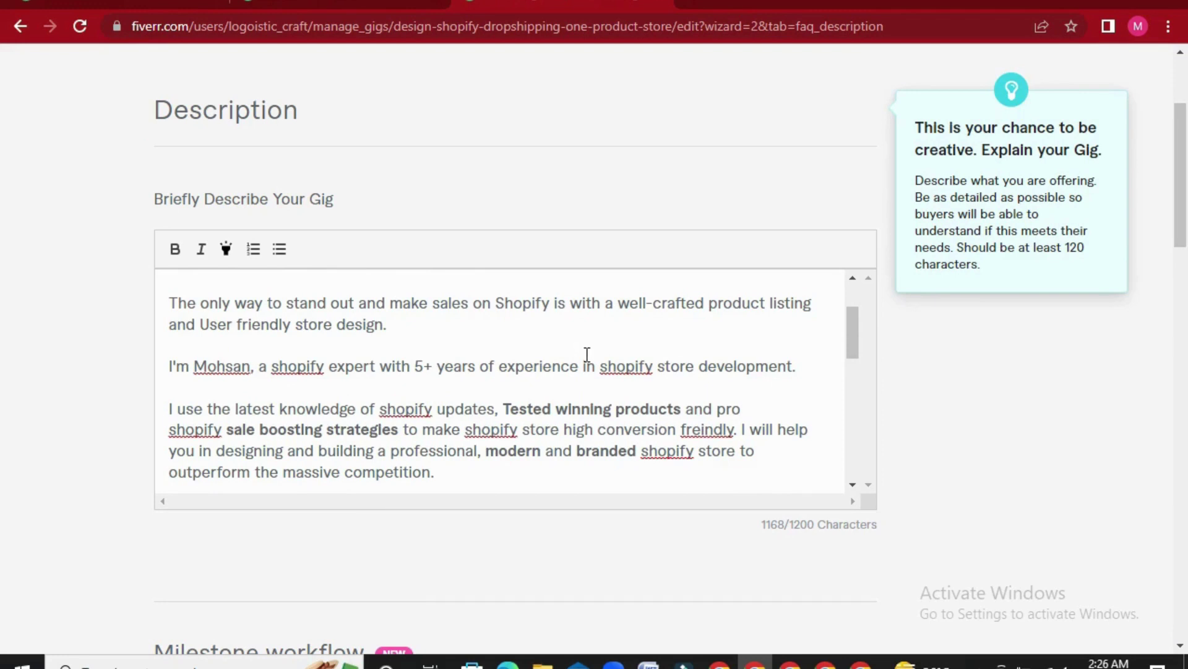
pyautogui.scroll(-1, 610, 406)
pyautogui.scroll(-1, 150, 439)
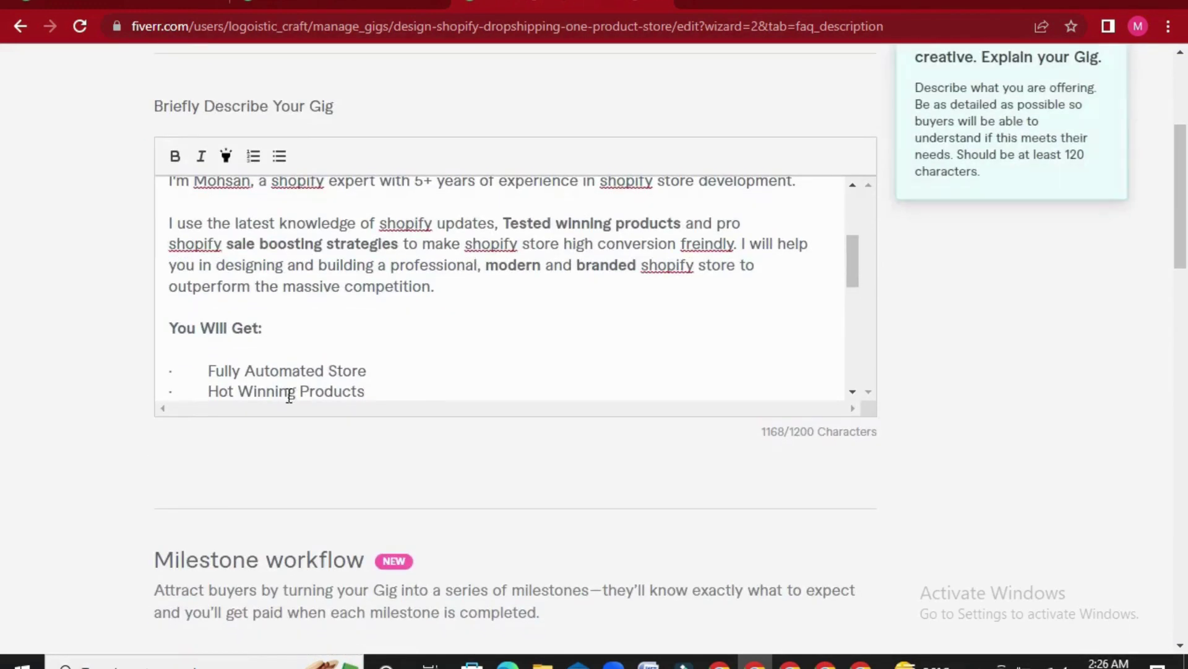
pyautogui.scroll(-1, 433, 350)
pyautogui.scroll(-1, 589, 289)
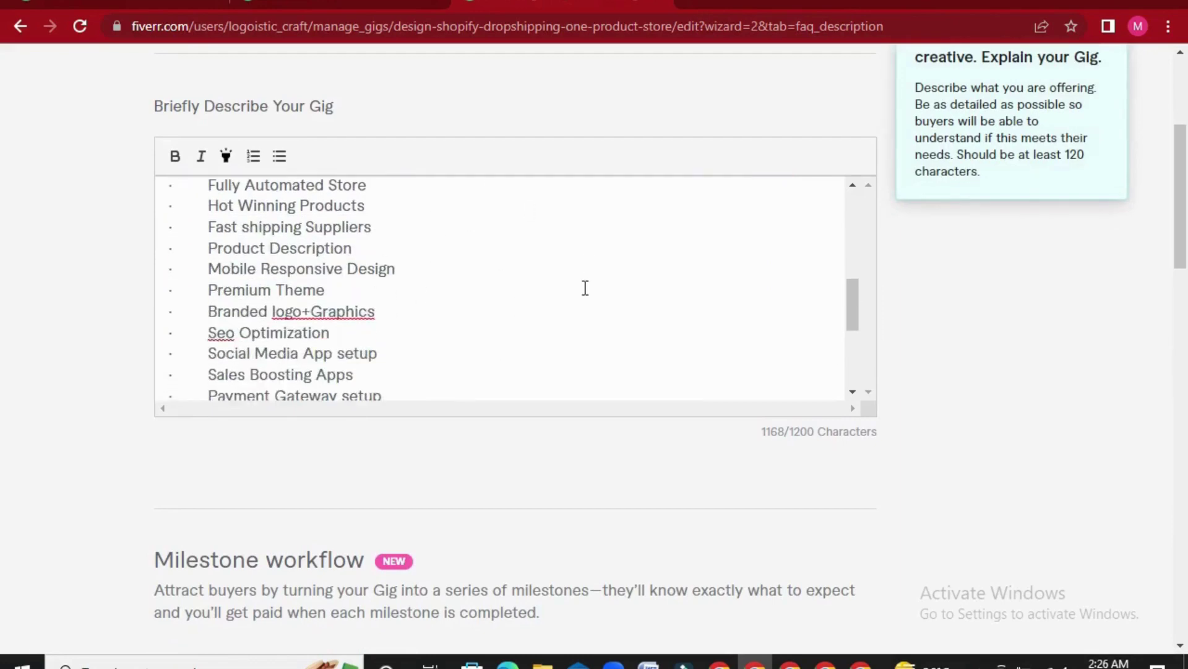
pyautogui.scroll(-3, 120, 351)
pyautogui.scroll(-7, 120, 351)
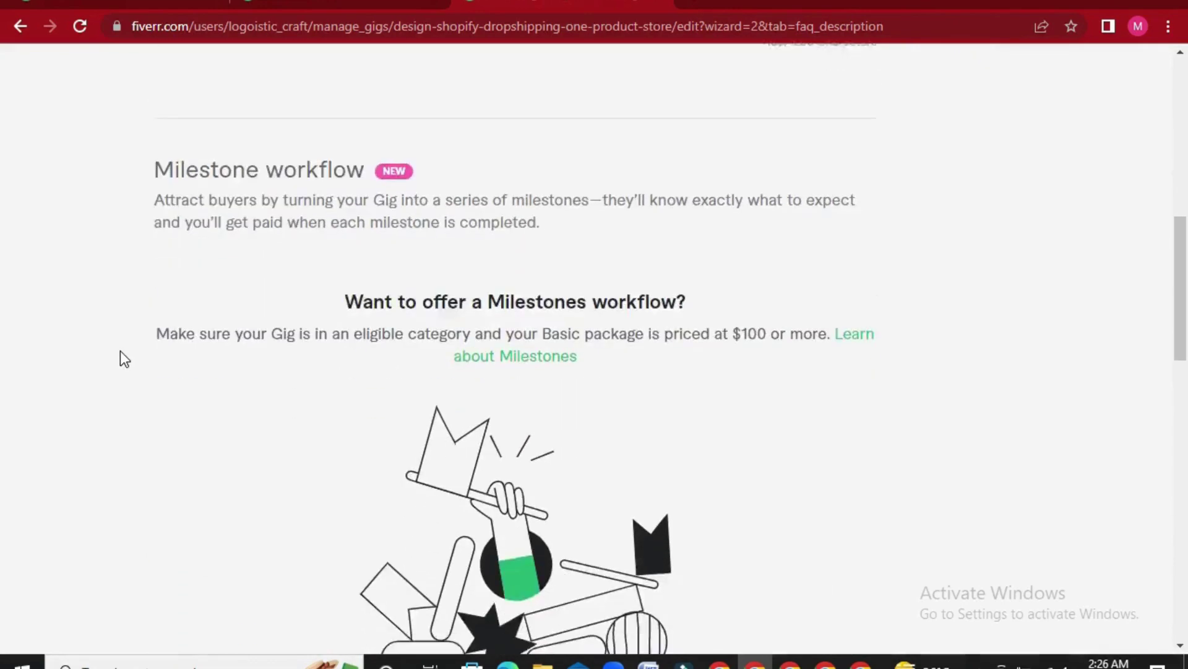
pyautogui.scroll(-2, 120, 352)
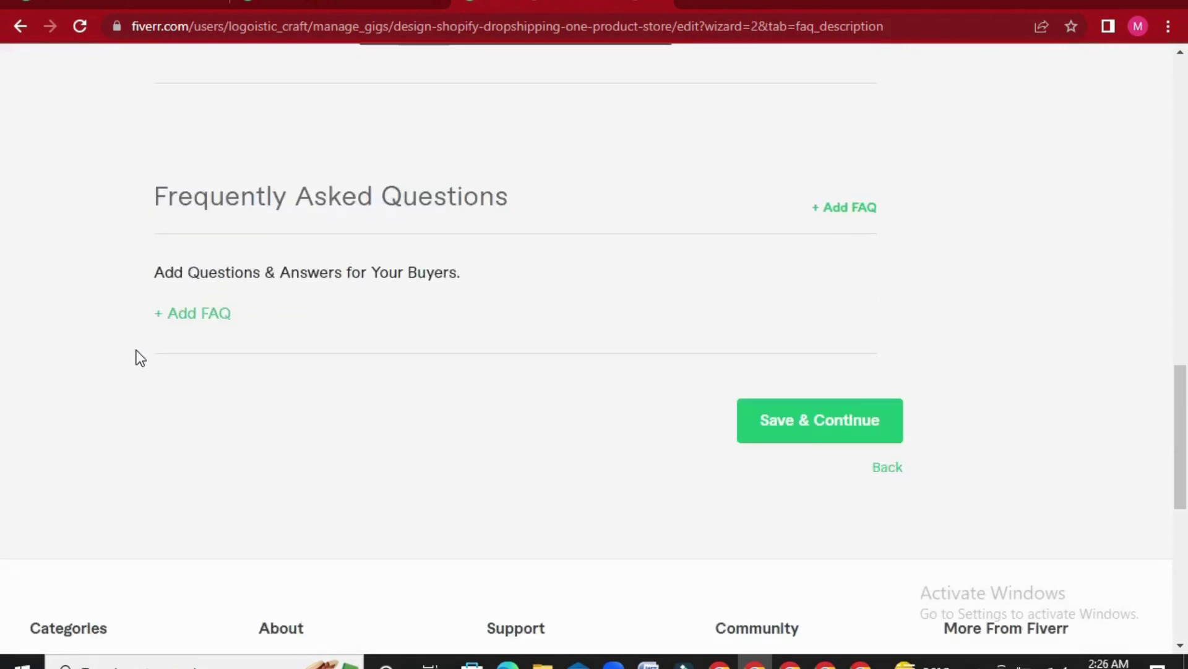
pyautogui.moveTo(182, 339)
# - Switch to the competitor's Shopify dropshipping store gig and examine its title, image, description, seller profile and package comparison
pyautogui.click(720, 661)
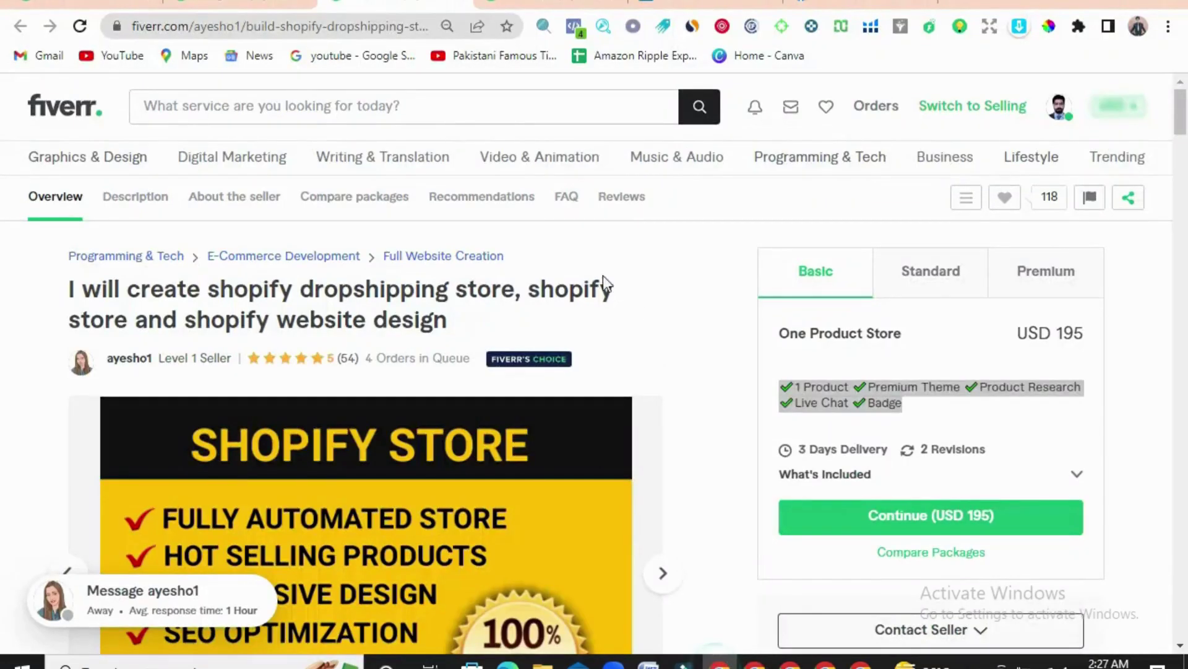
pyautogui.scroll(-3, 167, 338)
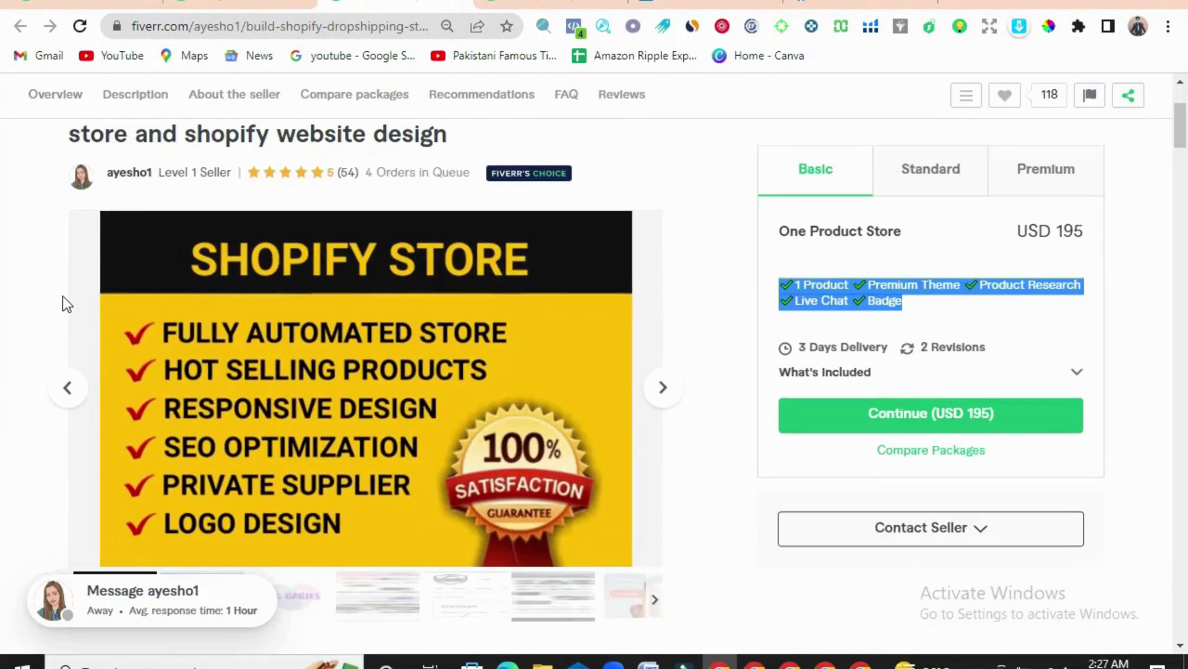
pyautogui.scroll(3, 62, 296)
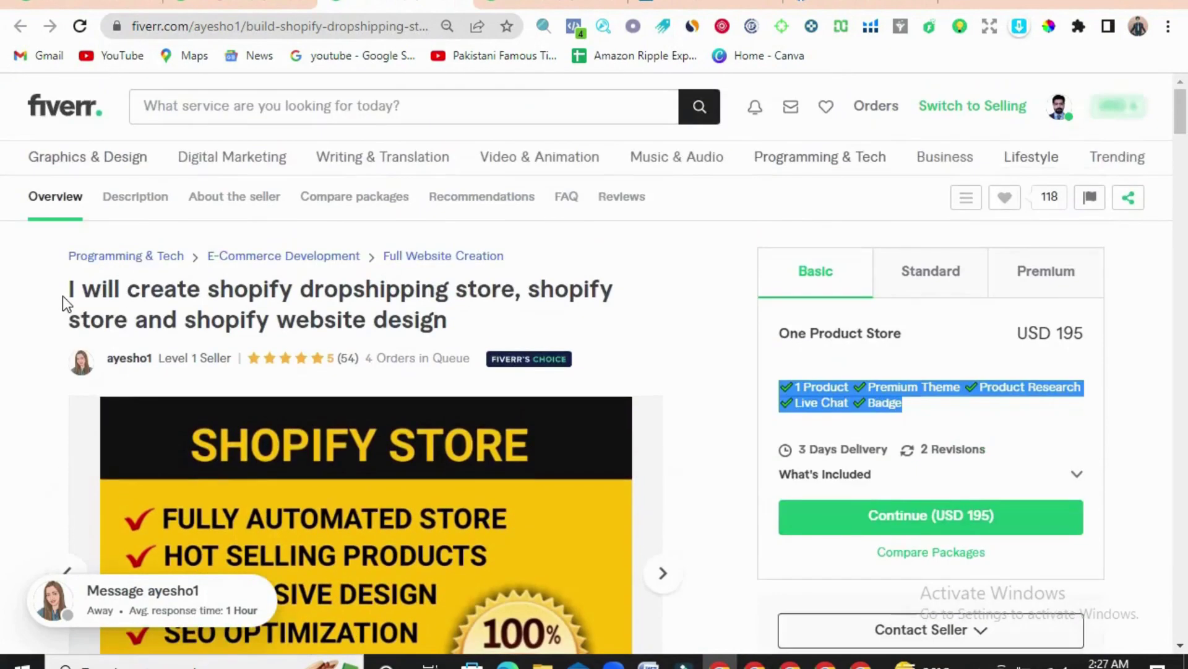
pyautogui.scroll(-6, 62, 296)
pyautogui.scroll(-15, 62, 296)
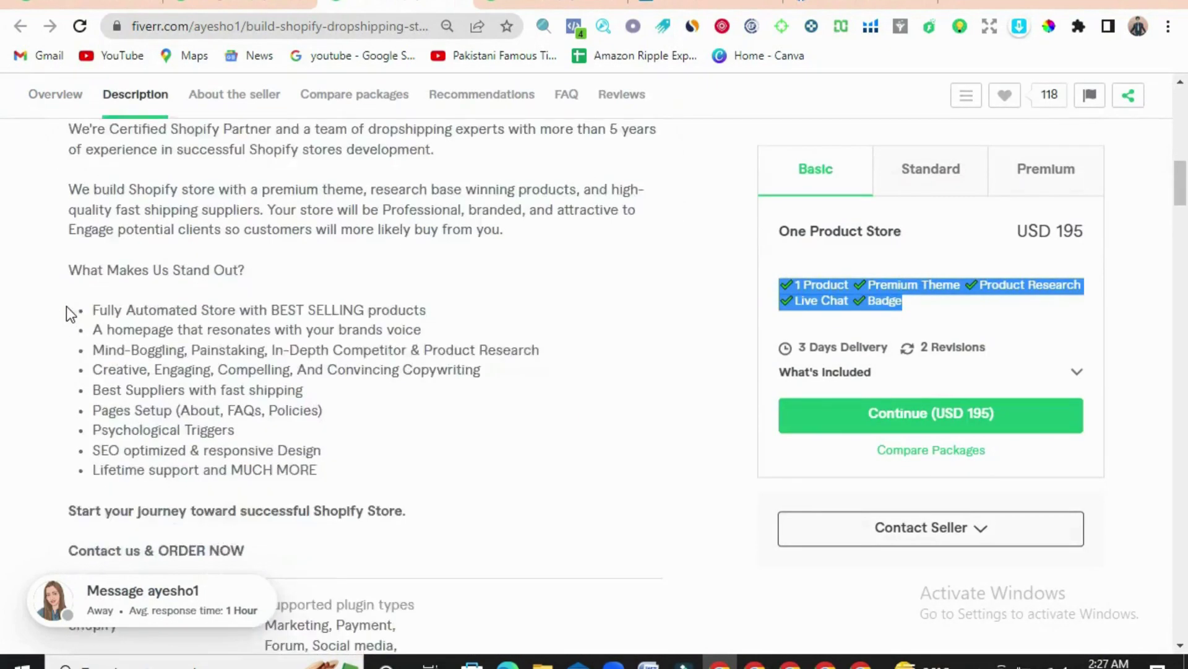
pyautogui.scroll(-2, 66, 306)
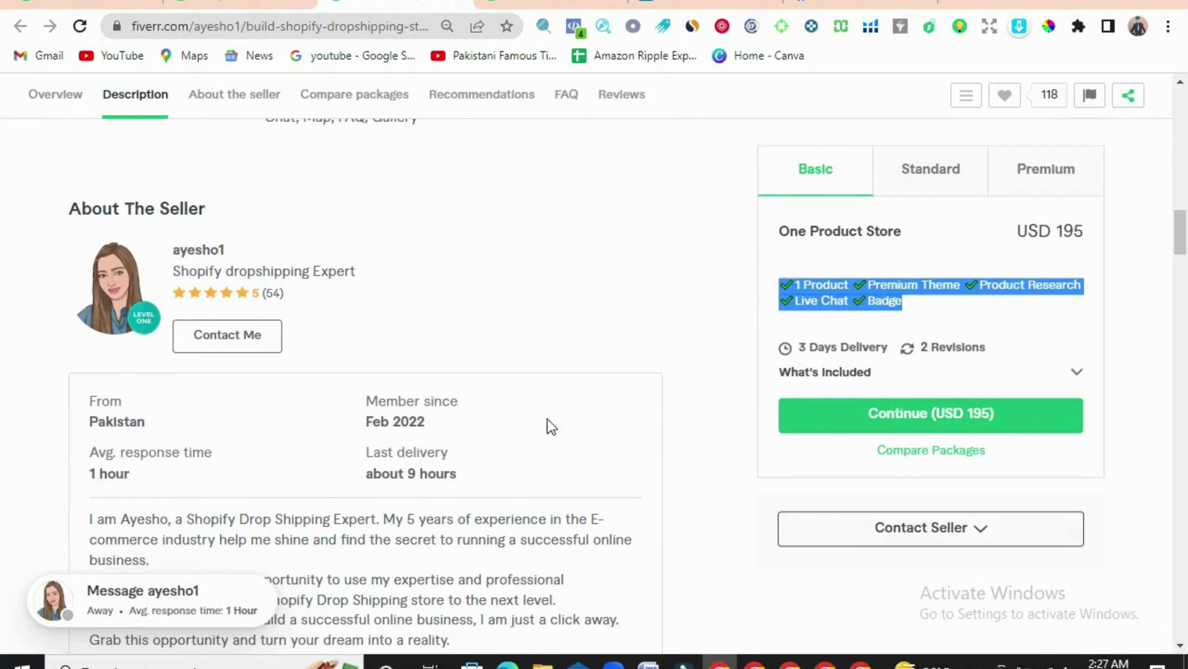
pyautogui.scroll(-8, 410, 397)
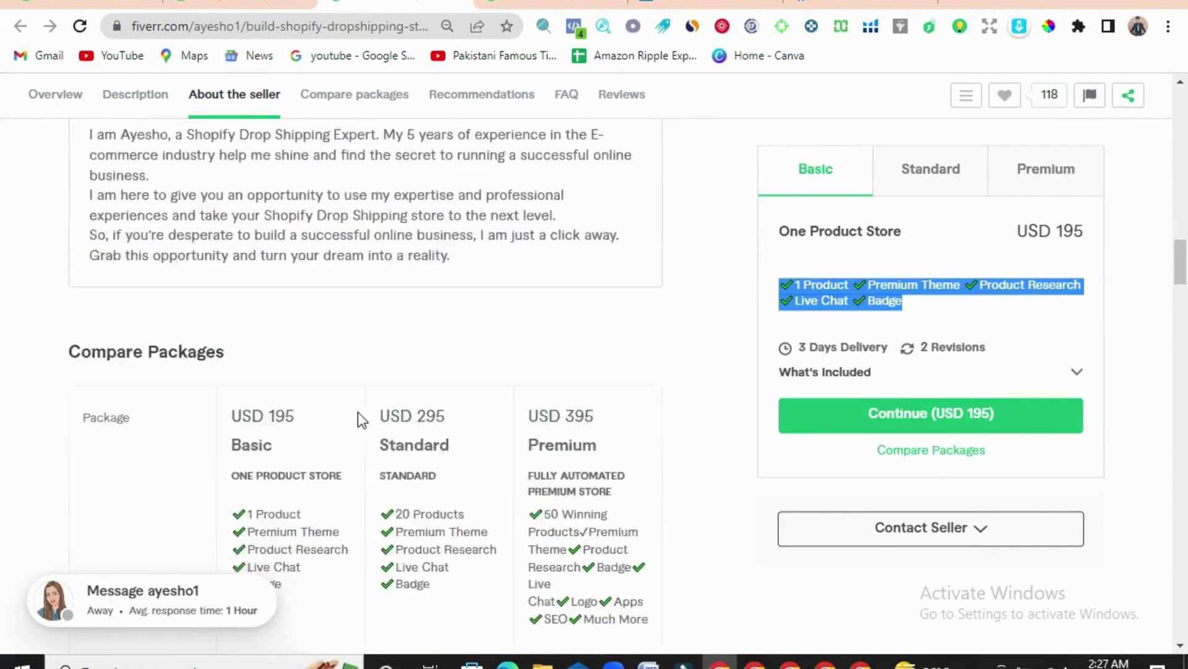
pyautogui.scroll(-7, 358, 419)
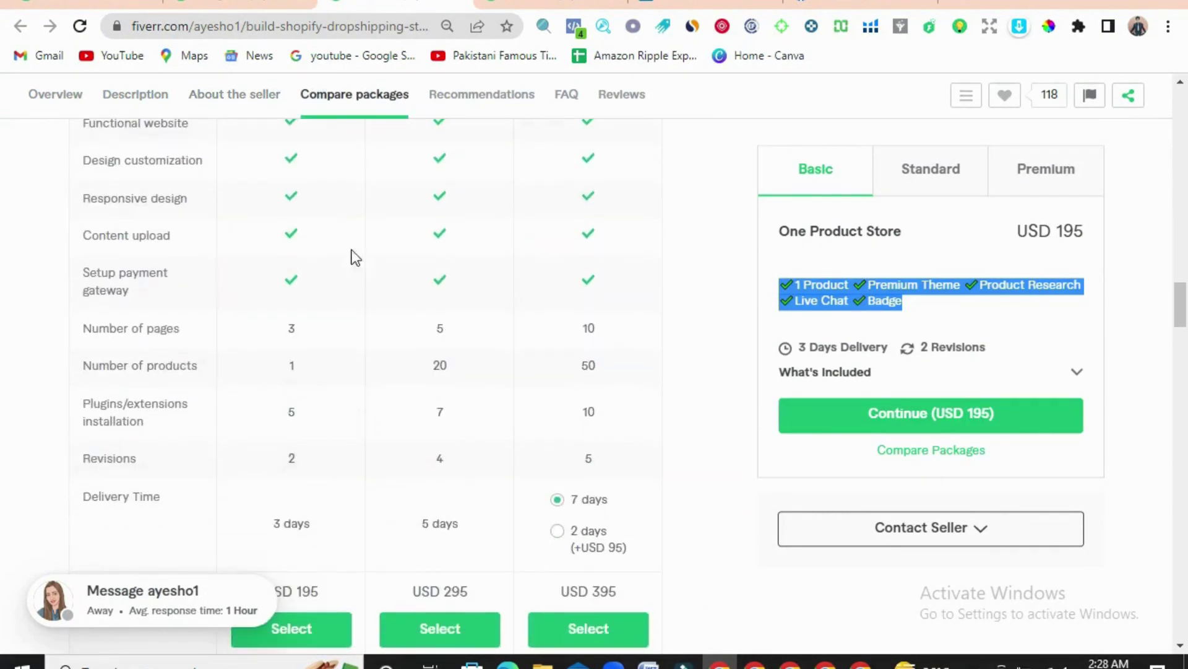
pyautogui.scroll(4, 547, 389)
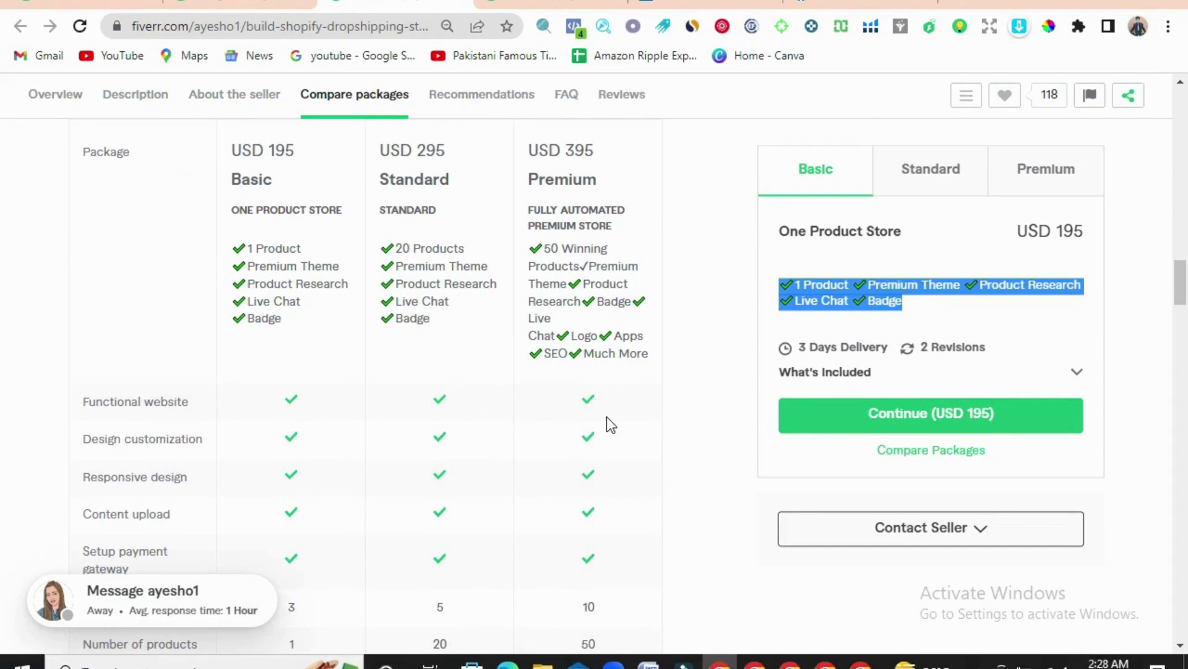
pyautogui.scroll(-3, 284, 452)
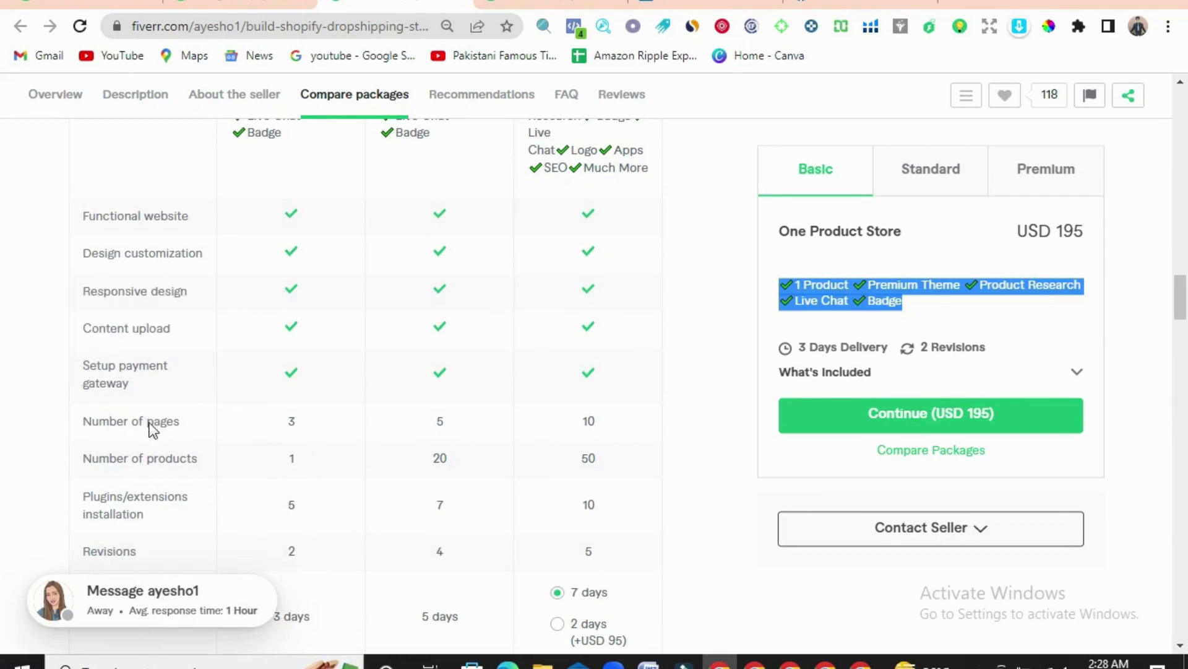
pyautogui.scroll(-3, 151, 427)
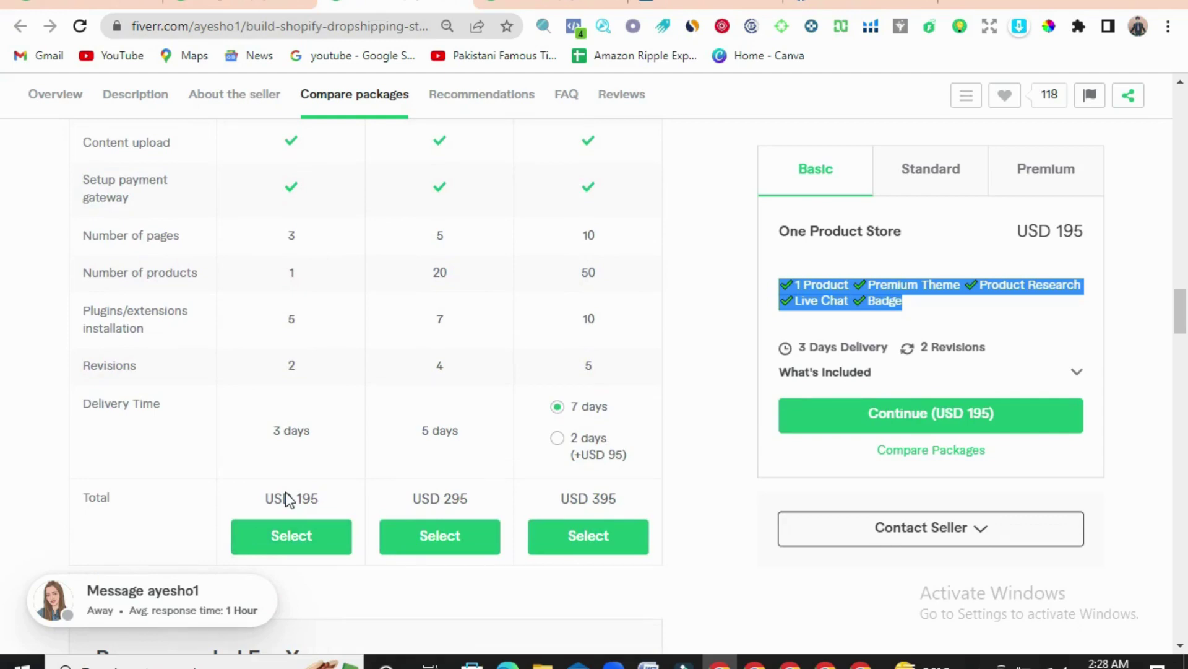
# - Read the competitor gig's FAQ answers on niche and product research and on "What makes you different from others?"
pyautogui.scroll(-9, 286, 493)
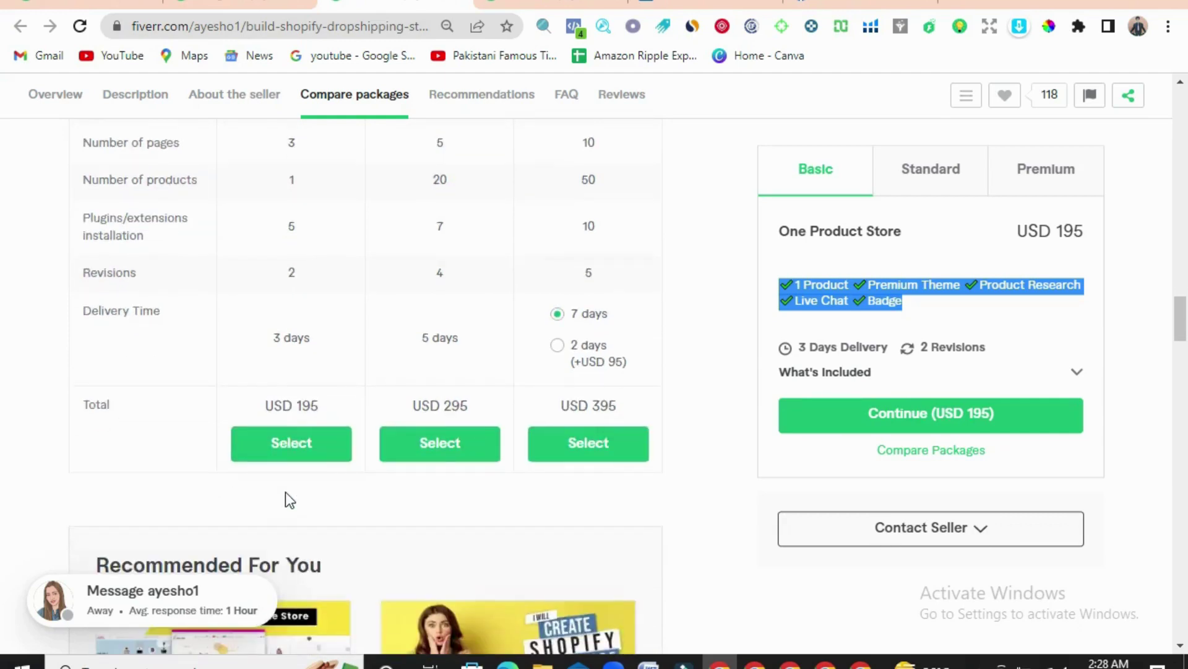
pyautogui.scroll(-6, 286, 489)
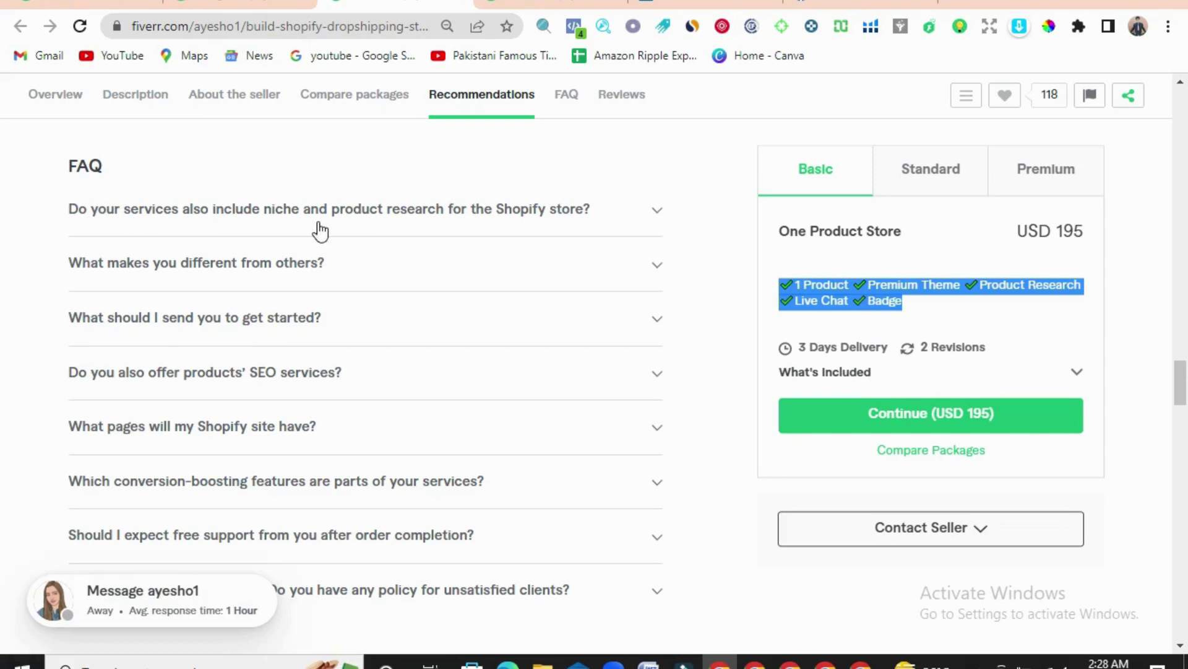
pyautogui.click(534, 214)
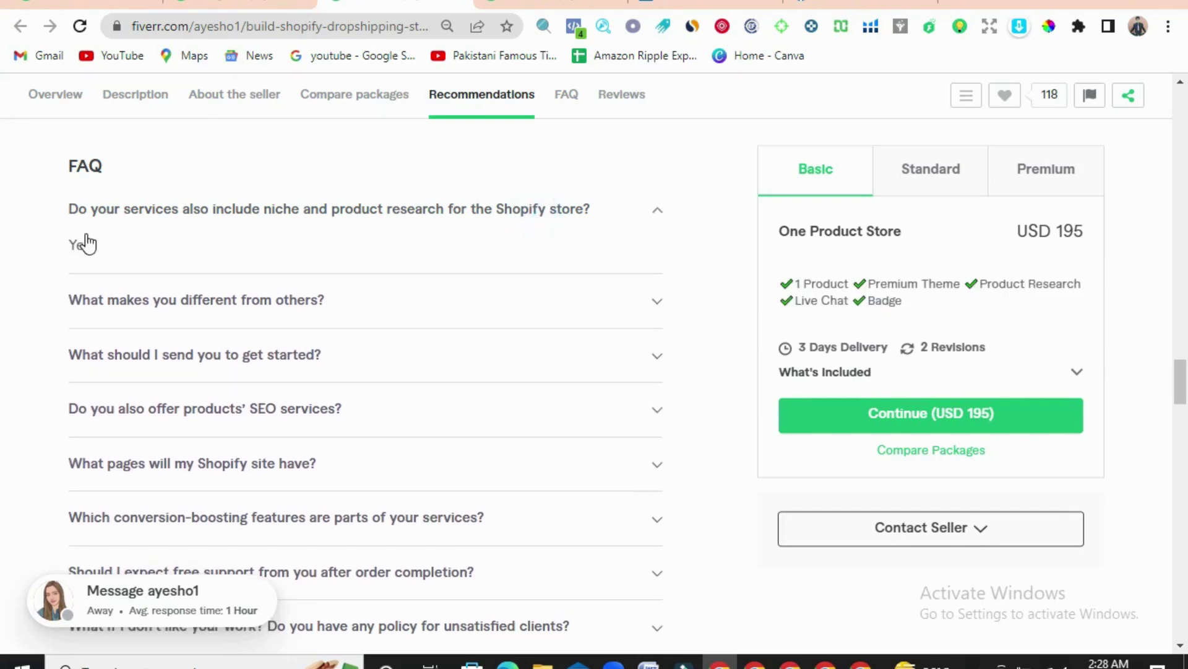
pyautogui.click(374, 307)
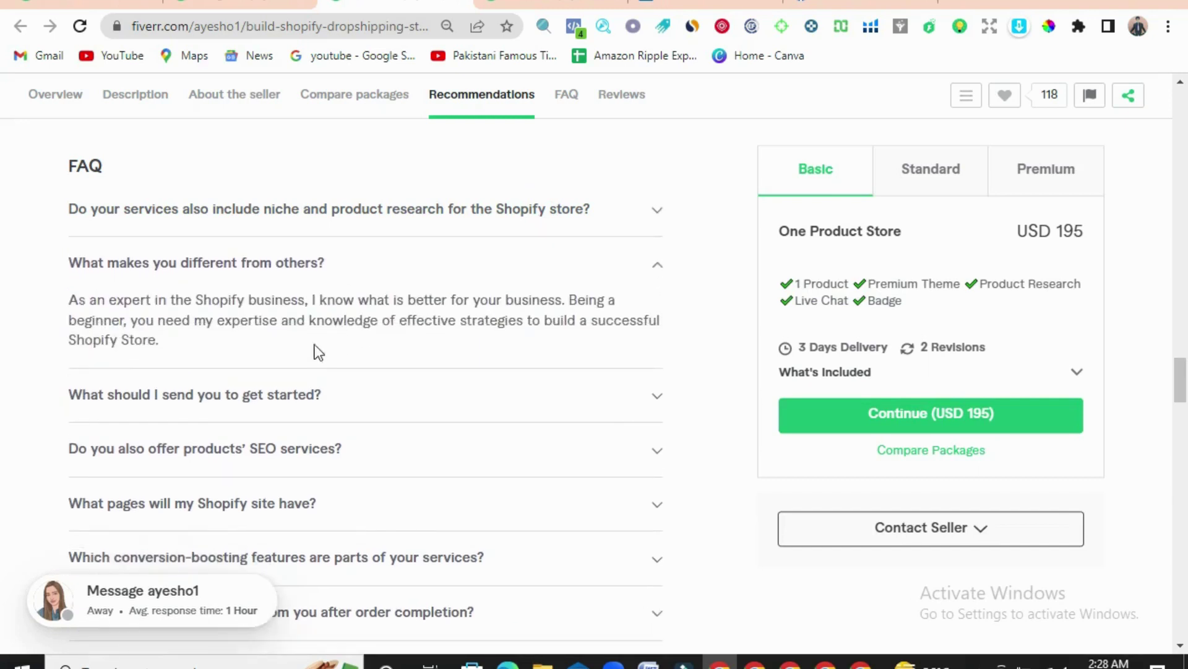
# - Read the competitor's answer to "What should I send you to get started?" and switch to the USD 80 Shopify store gig's FAQ
pyautogui.click(321, 406)
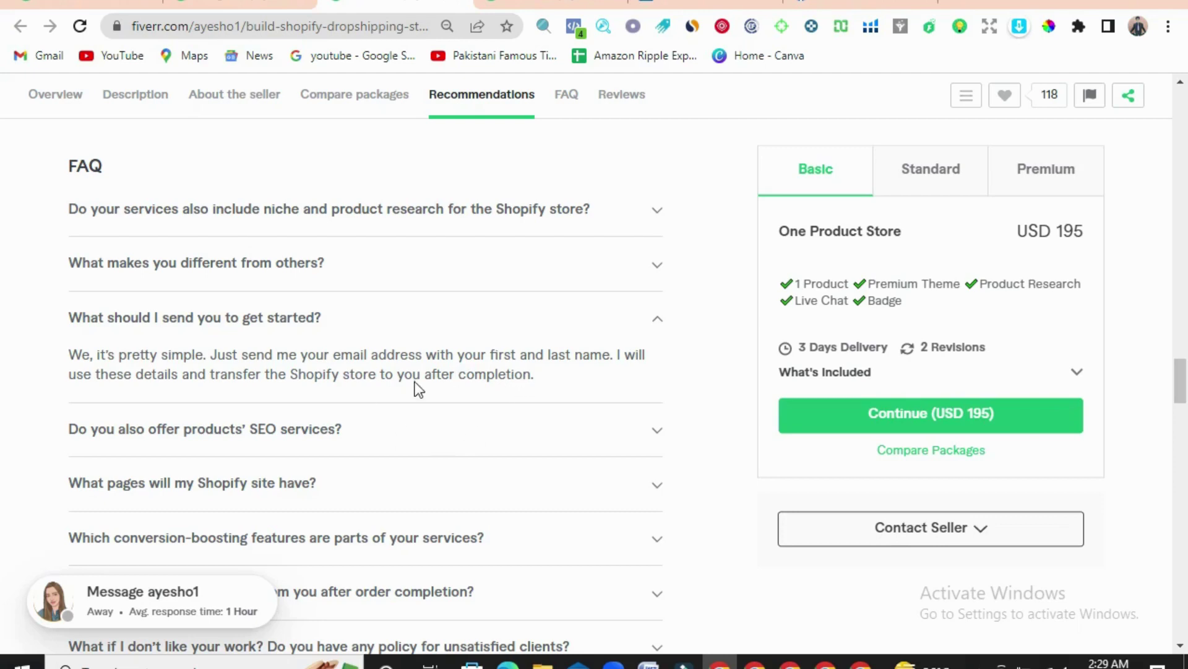
pyautogui.click(210, 7)
pyautogui.scroll(-15, 45, 300)
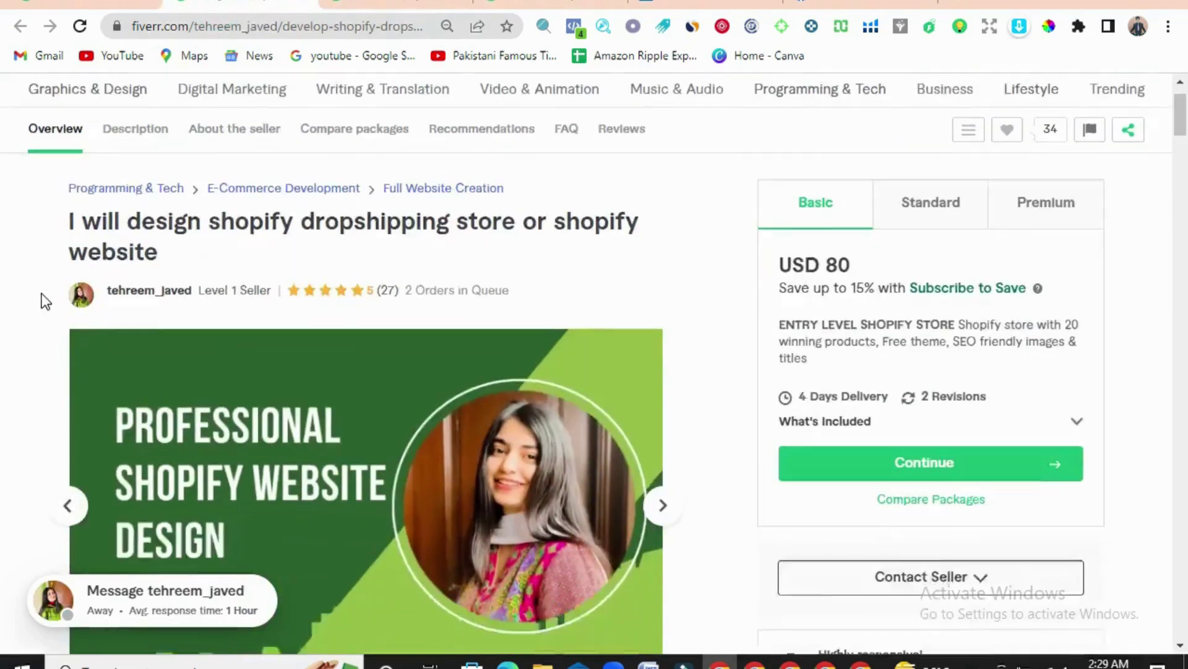
pyautogui.scroll(-15, 45, 300)
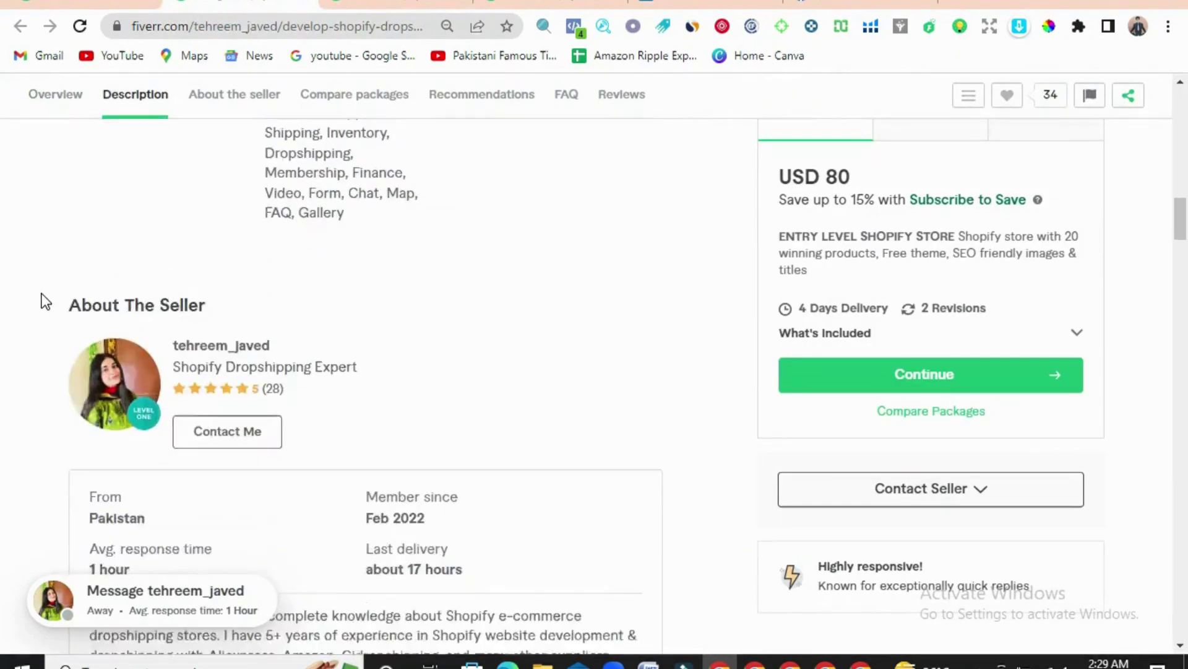
pyautogui.scroll(-15, 45, 299)
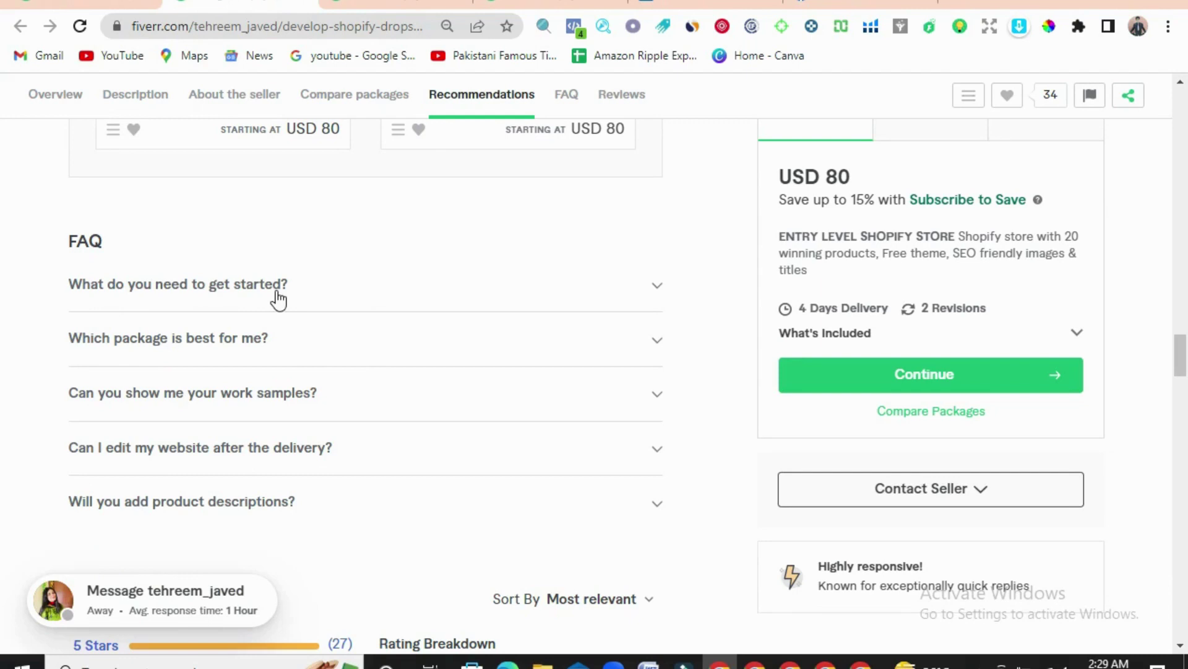
# - Read the second competitor's FAQ answers to "What do you need to get started?" and "Which package is best for me?"
pyautogui.click(400, 297)
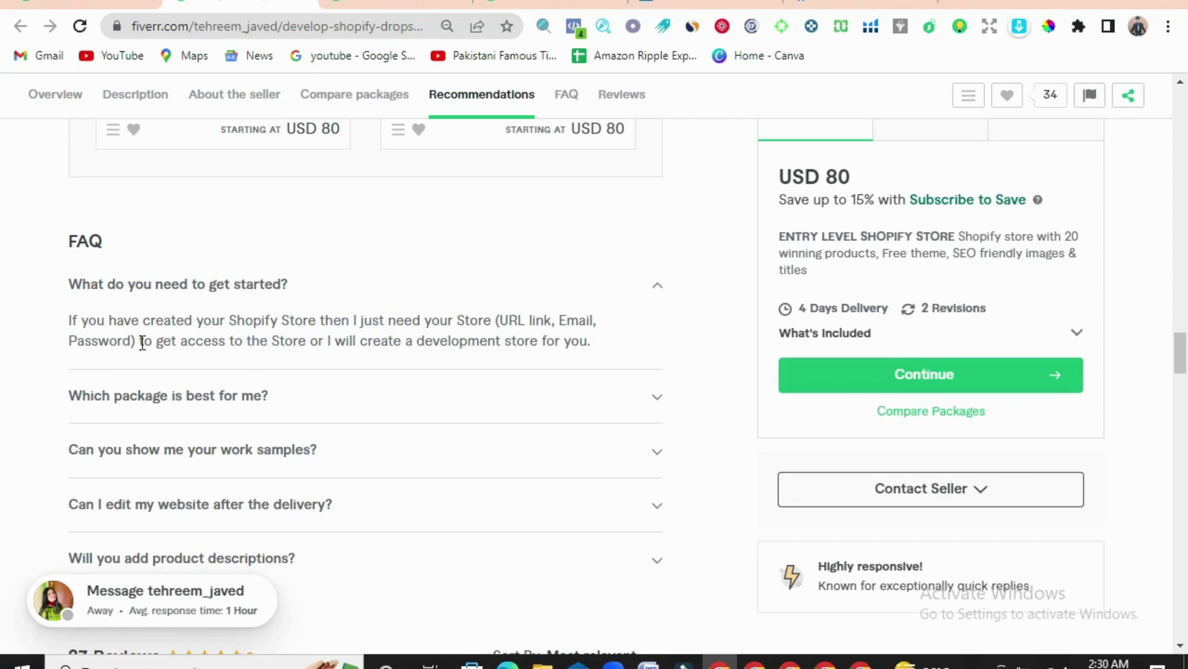
pyautogui.moveTo(142, 342); pyautogui.dragTo(539, 342)
pyautogui.click(495, 343)
pyautogui.click(302, 408)
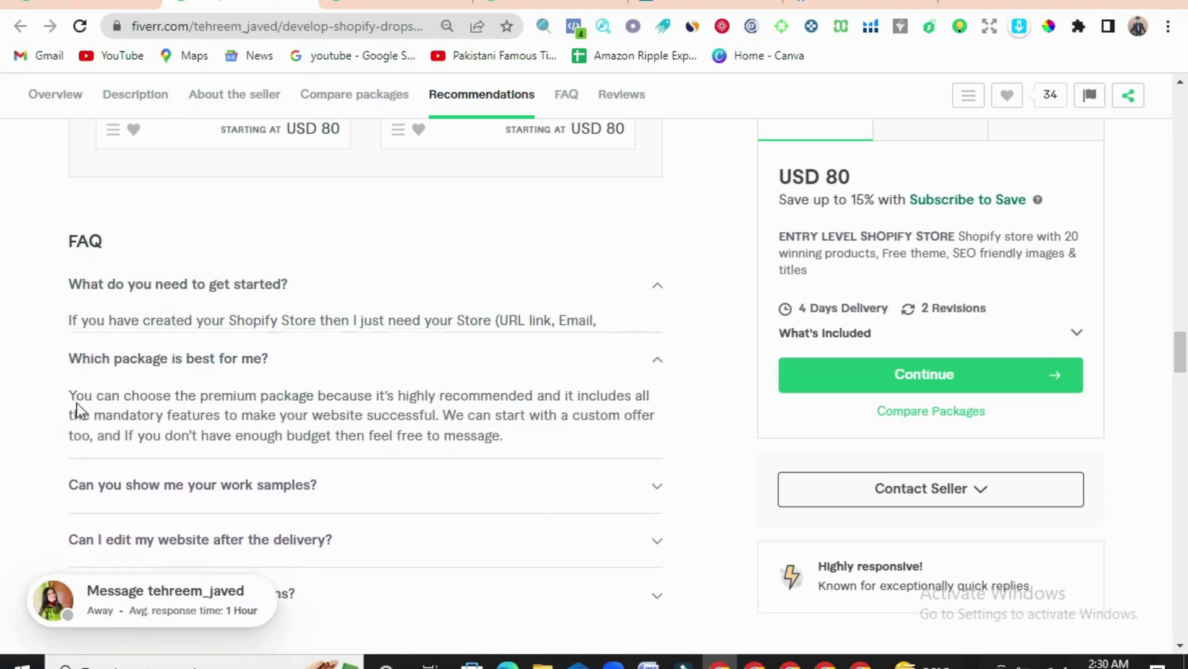
pyautogui.moveTo(85, 374); pyautogui.dragTo(420, 374)
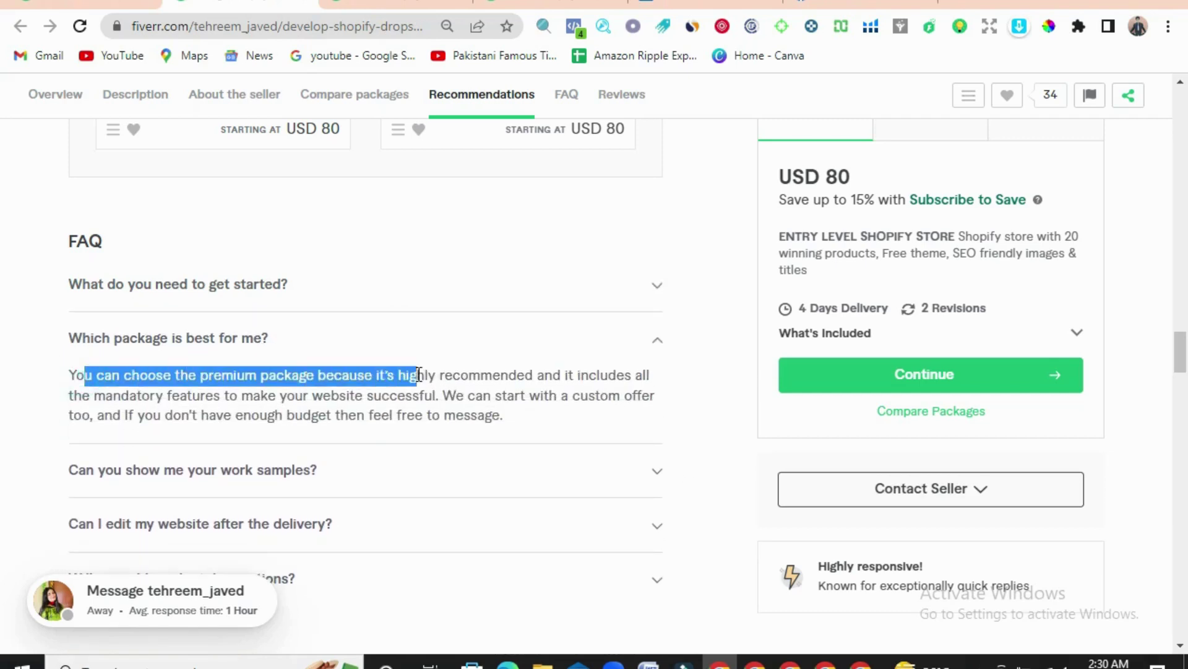
pyautogui.click(522, 375)
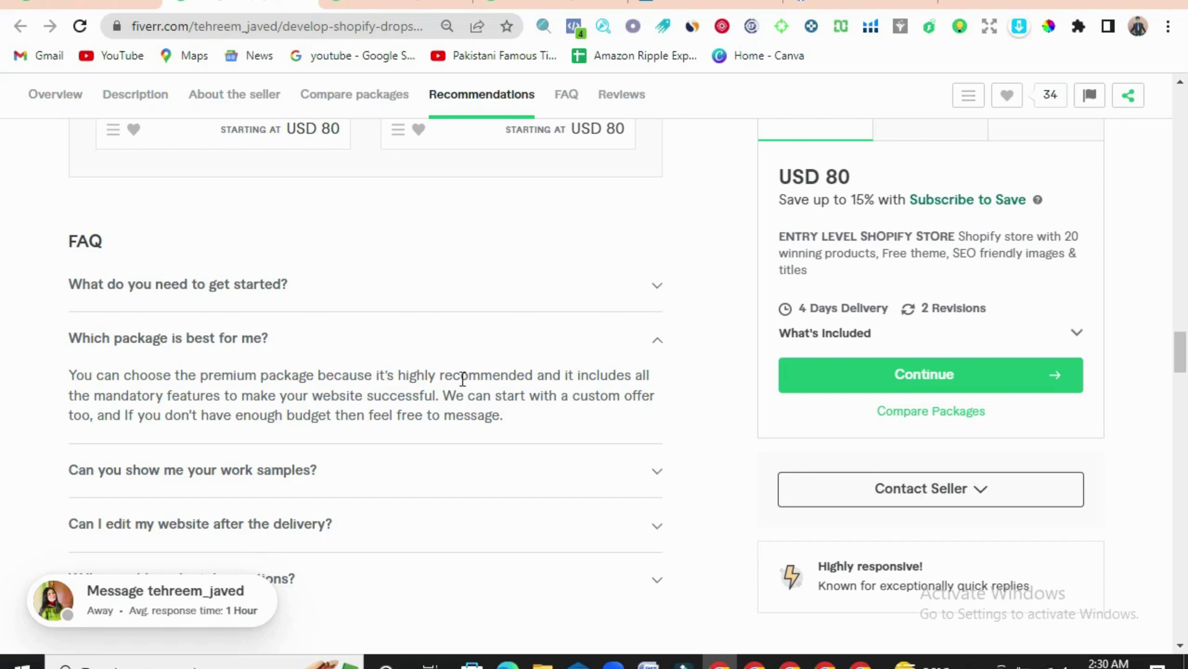
pyautogui.moveTo(452, 375); pyautogui.dragTo(552, 375)
pyautogui.moveTo(105, 395); pyautogui.dragTo(381, 396)
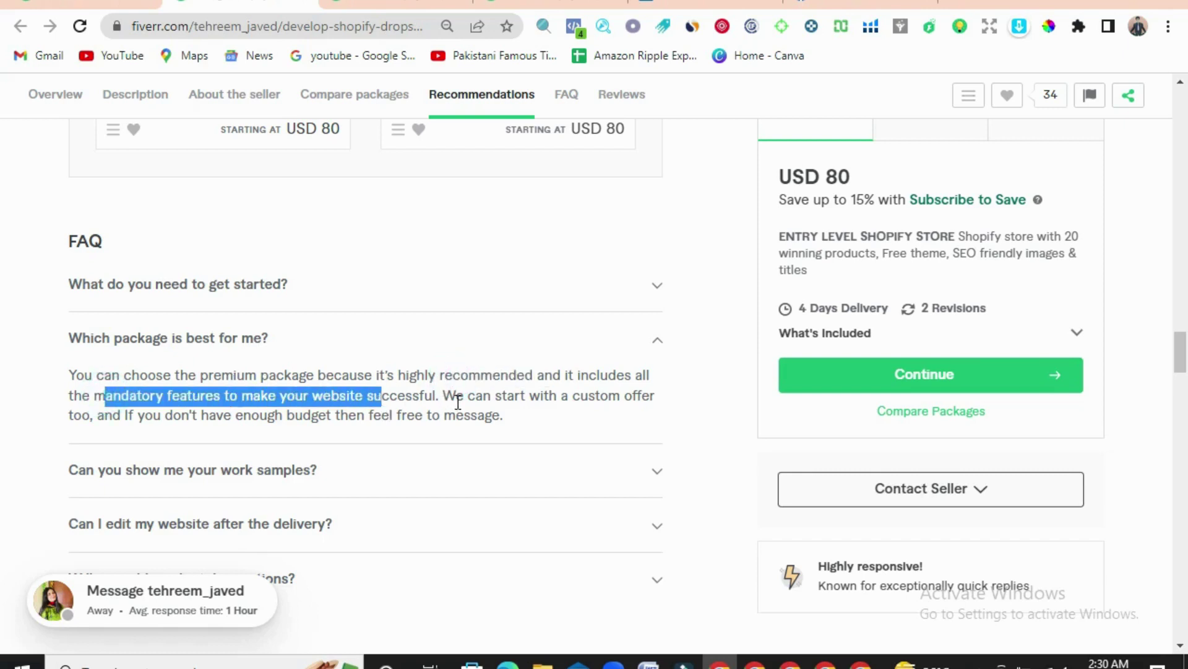
# - Examine the competitor's Basic, Standard and Premium package comparison and read the FAQ answer on work samples
pyautogui.scroll(15, 458, 402)
pyautogui.scroll(-6, 458, 402)
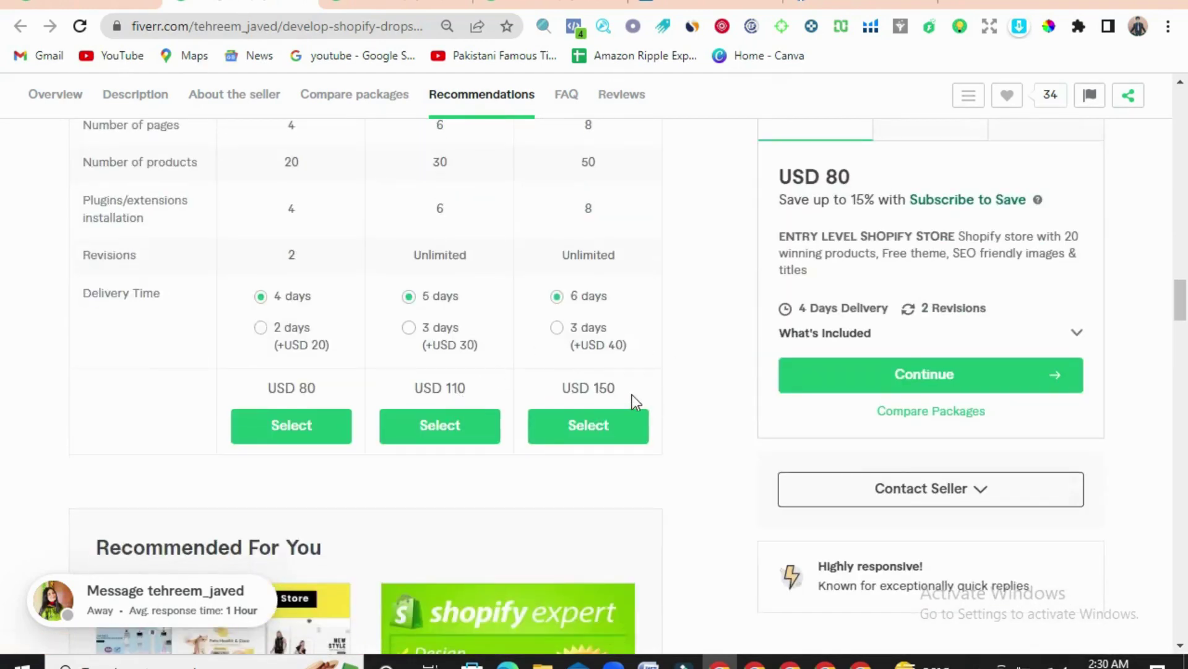
pyautogui.scroll(7, 615, 393)
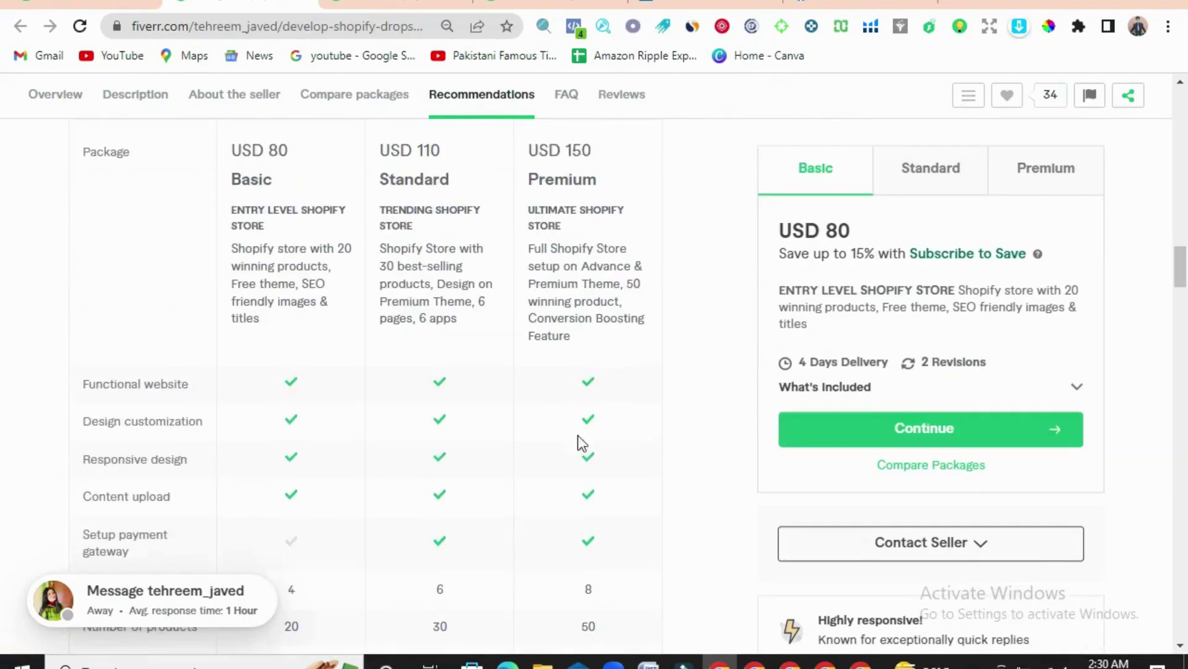
pyautogui.scroll(-20, 579, 567)
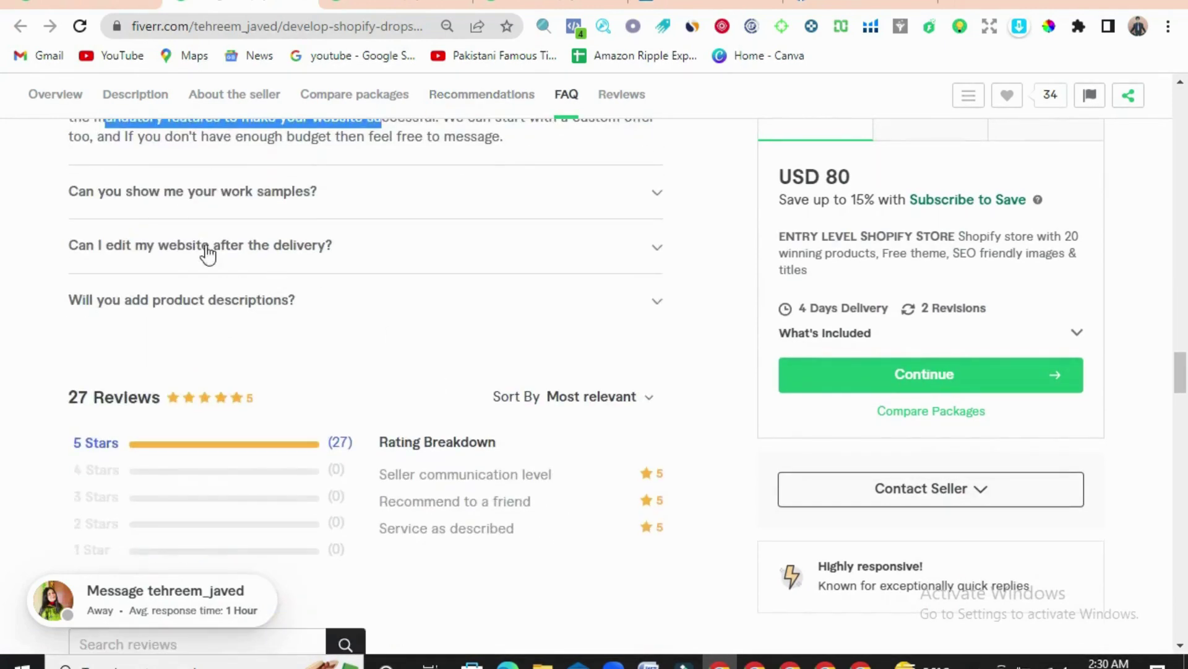
pyautogui.scroll(3, 213, 229)
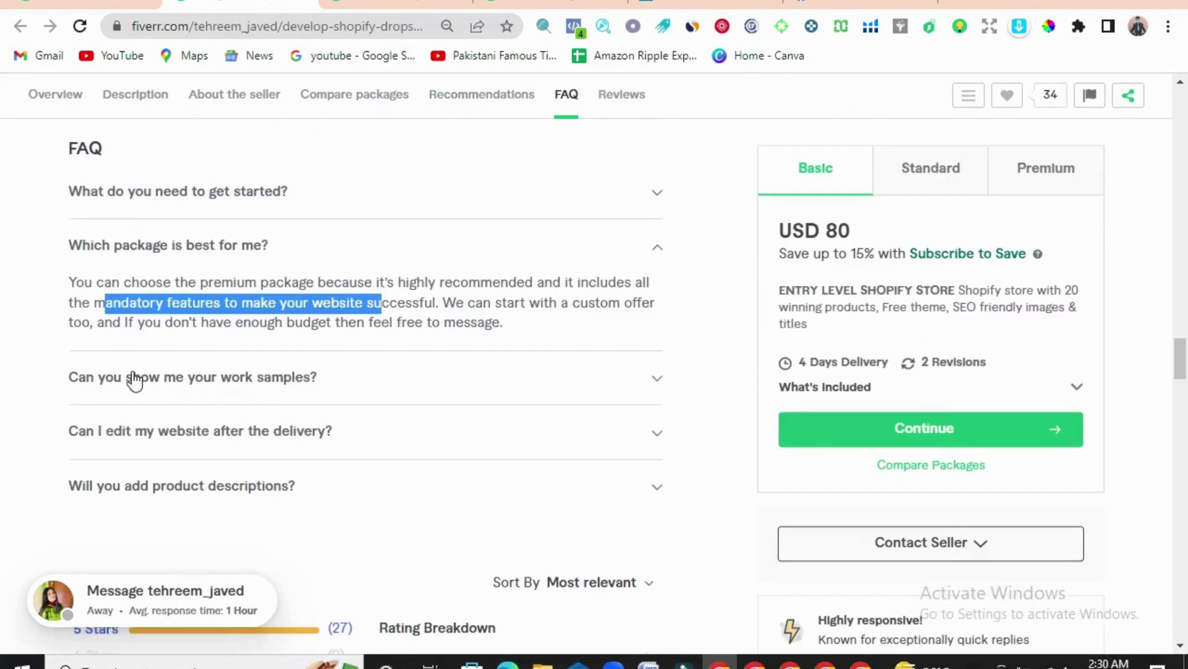
pyautogui.click(317, 385)
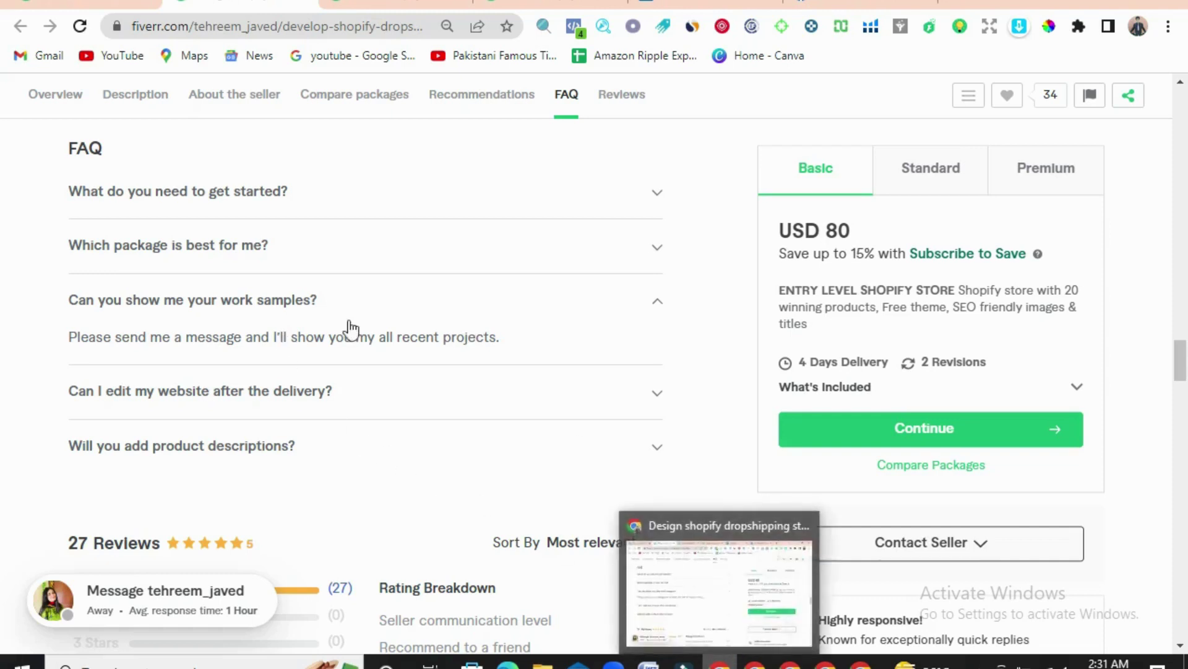
pyautogui.click(167, 246)
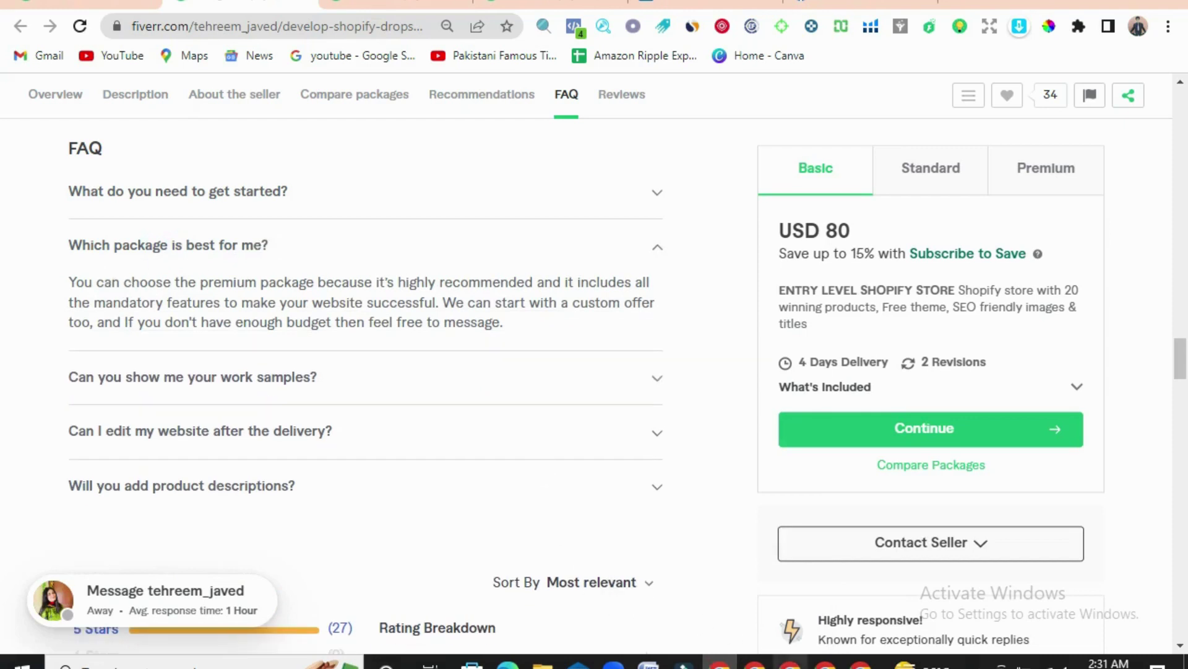
# - Switch to the gig being created and enter "What do you need from me?" as the FAQ question
pyautogui.click(755, 661)
pyautogui.click(188, 313)
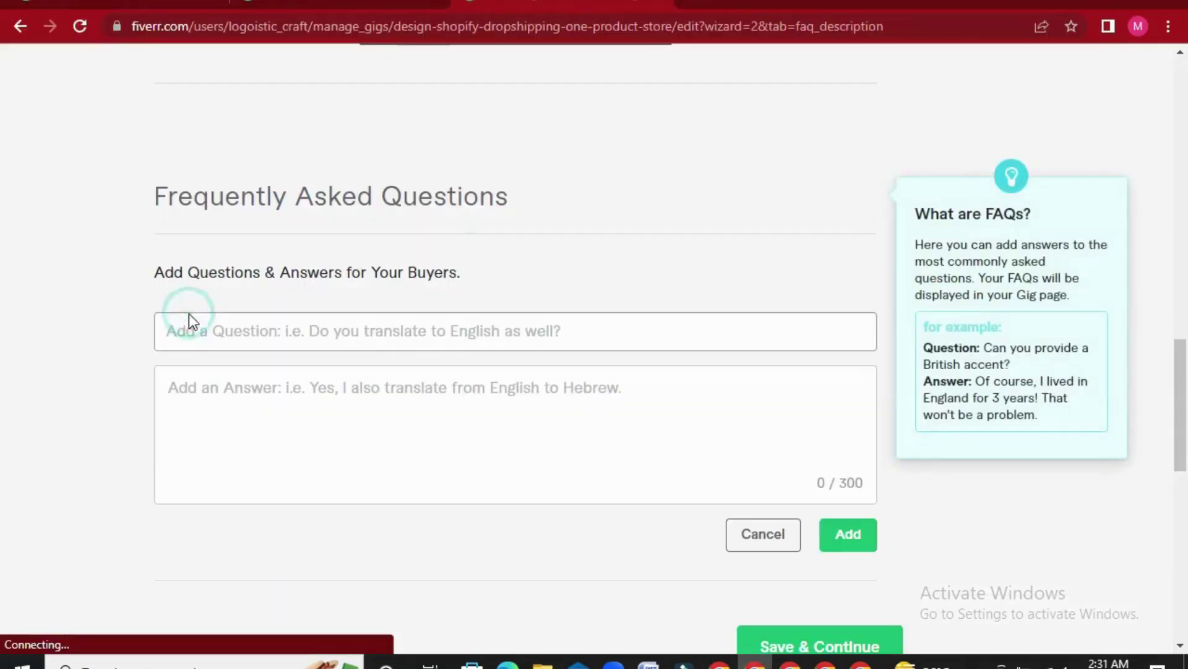
pyautogui.write('Wh')
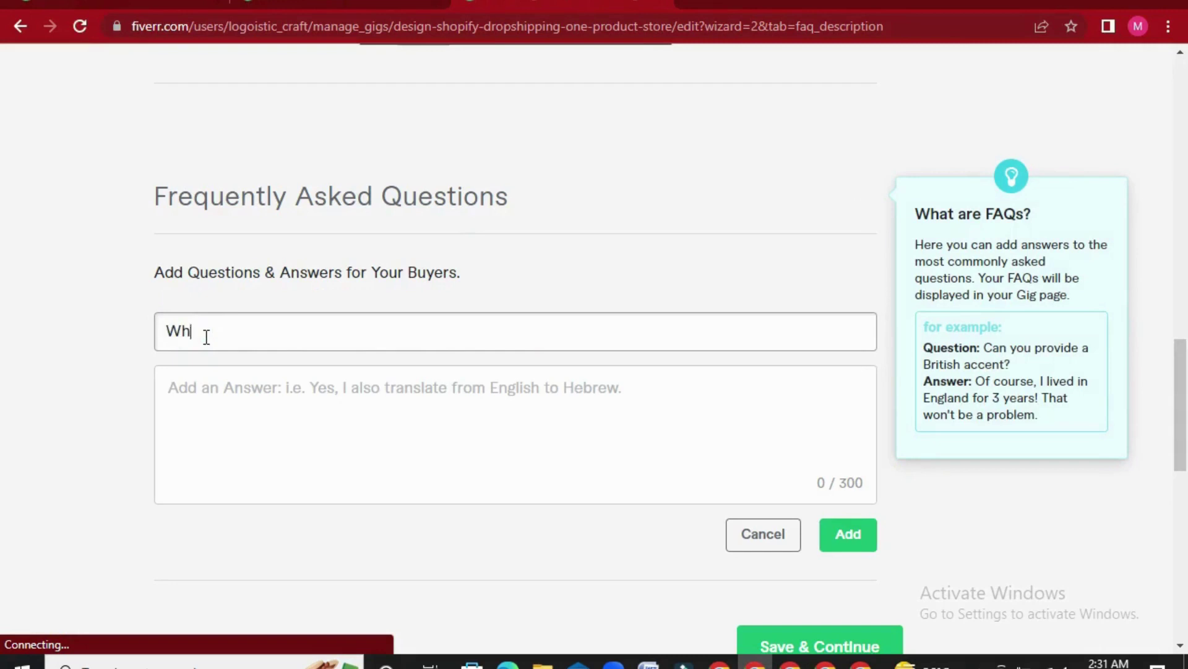
pyautogui.write('at do you need from me?')
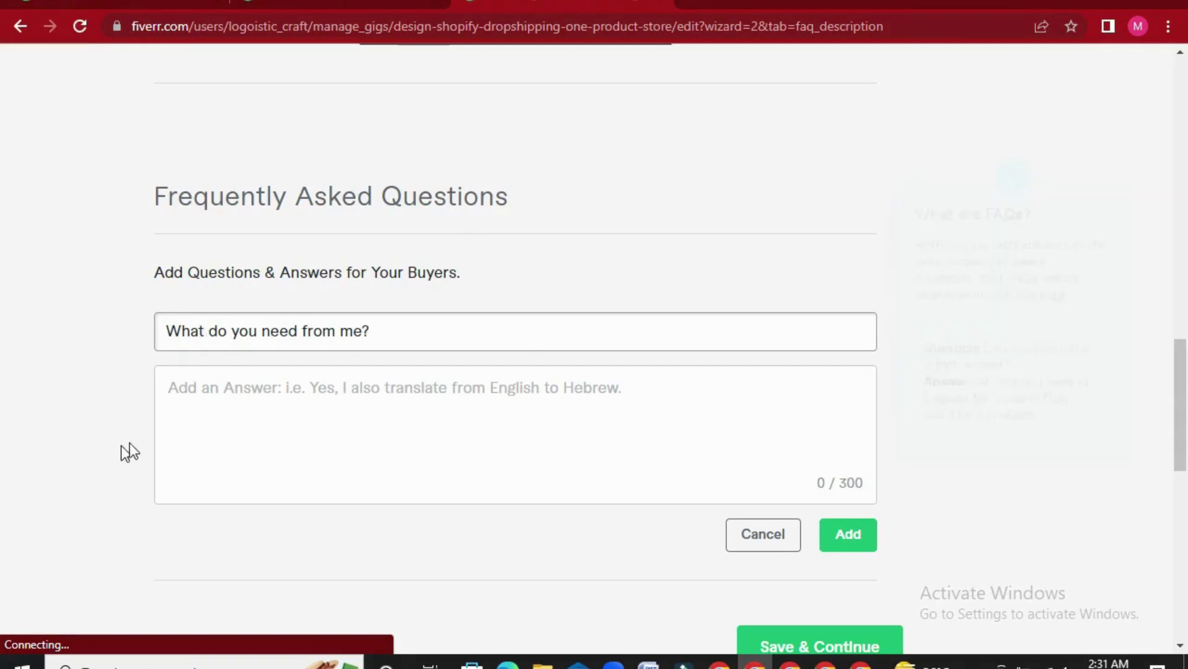
# - Copy the competitor's answer to "What do you need to get started?" and paste it as the answer to the new FAQ question
pyautogui.click(412, 398)
pyautogui.click(719, 661)
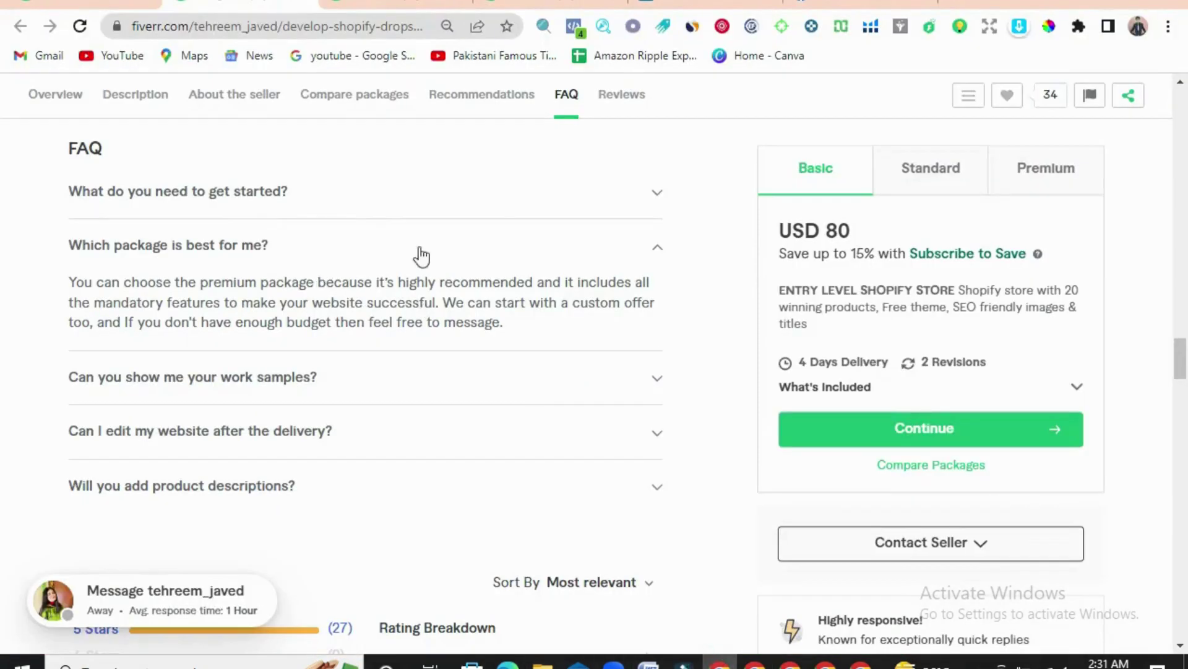
pyautogui.click(202, 191)
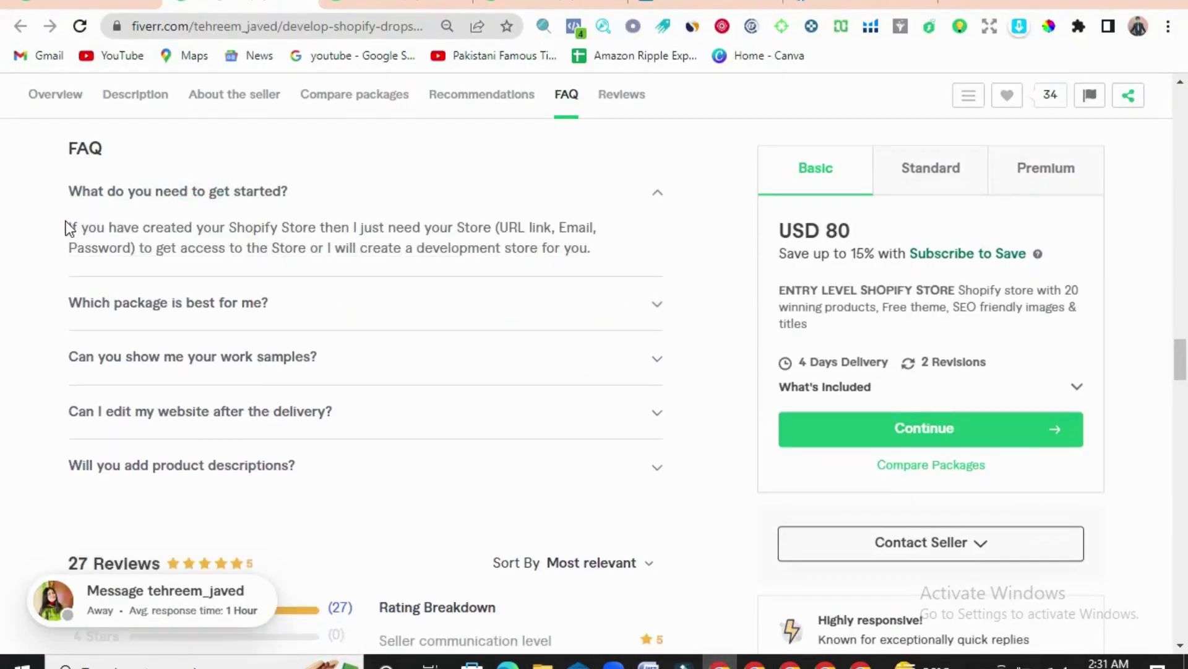
pyautogui.moveTo(69, 227); pyautogui.dragTo(593, 276)
pyautogui.hotkey('ctrl', 'c')
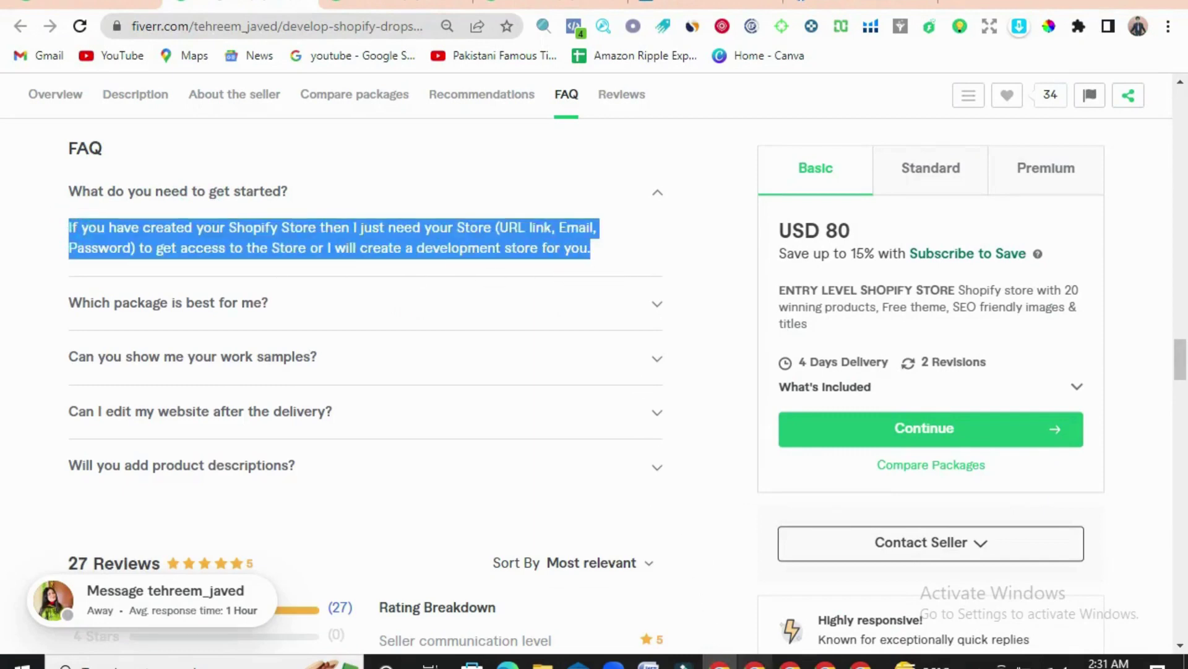
pyautogui.click(752, 661)
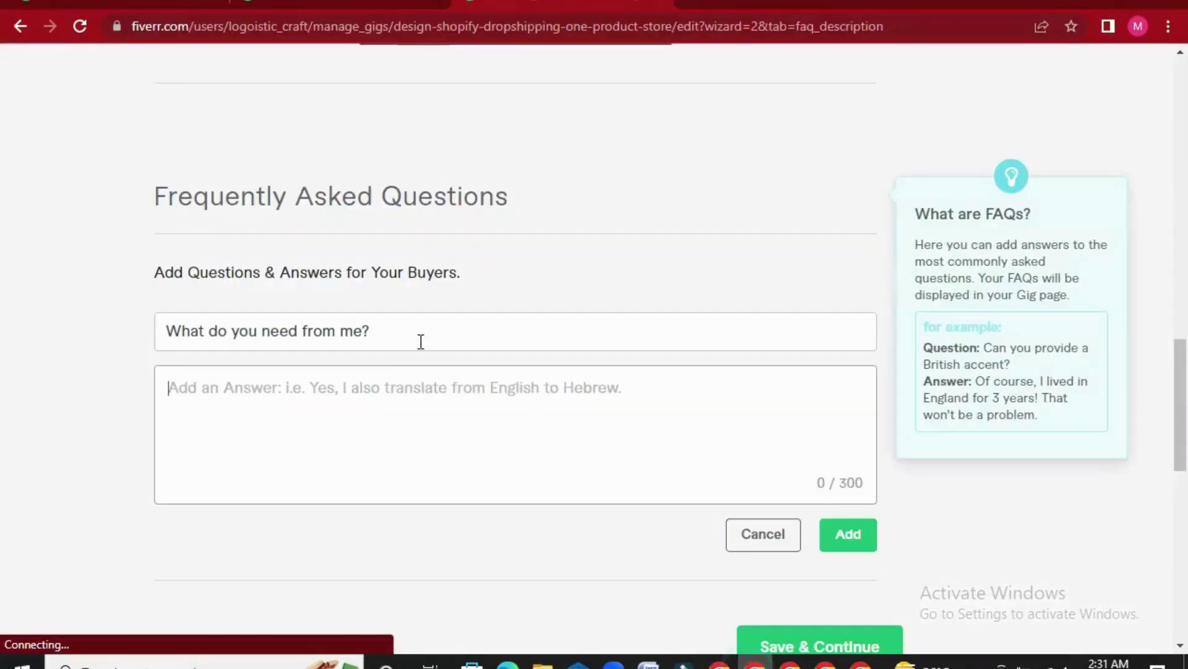
pyautogui.click(400, 403)
pyautogui.hotkey('ctrl', 'v')
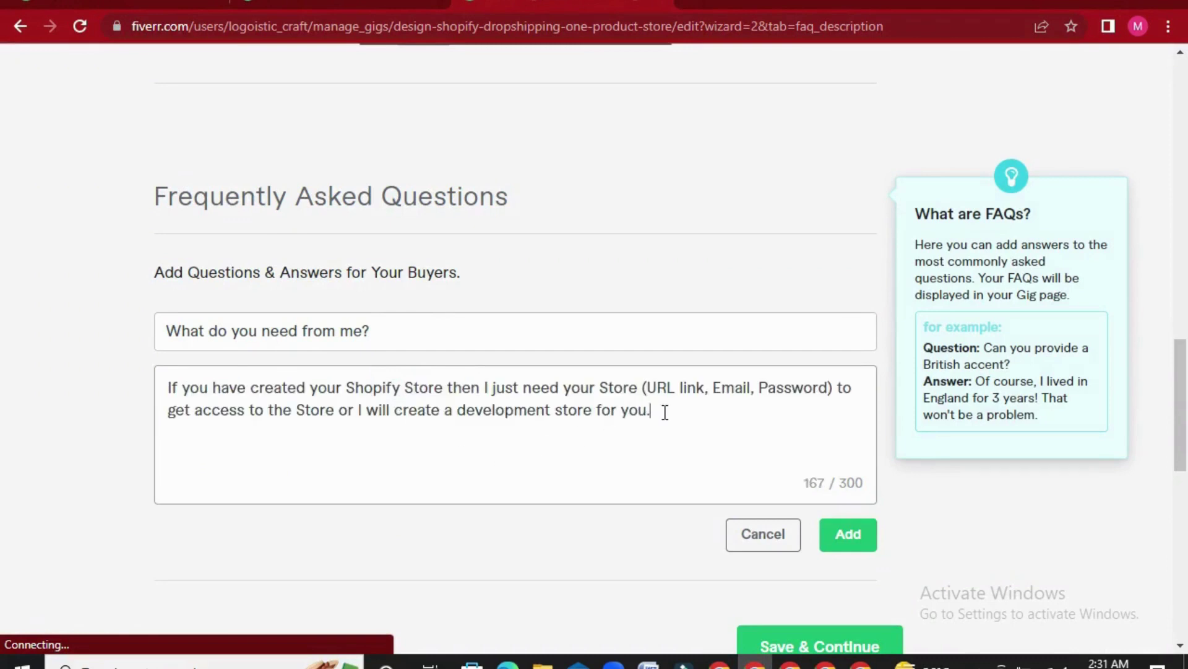
# - Review the question and pasted answer, and add the entry to the gig's FAQ
pyautogui.click(402, 332)
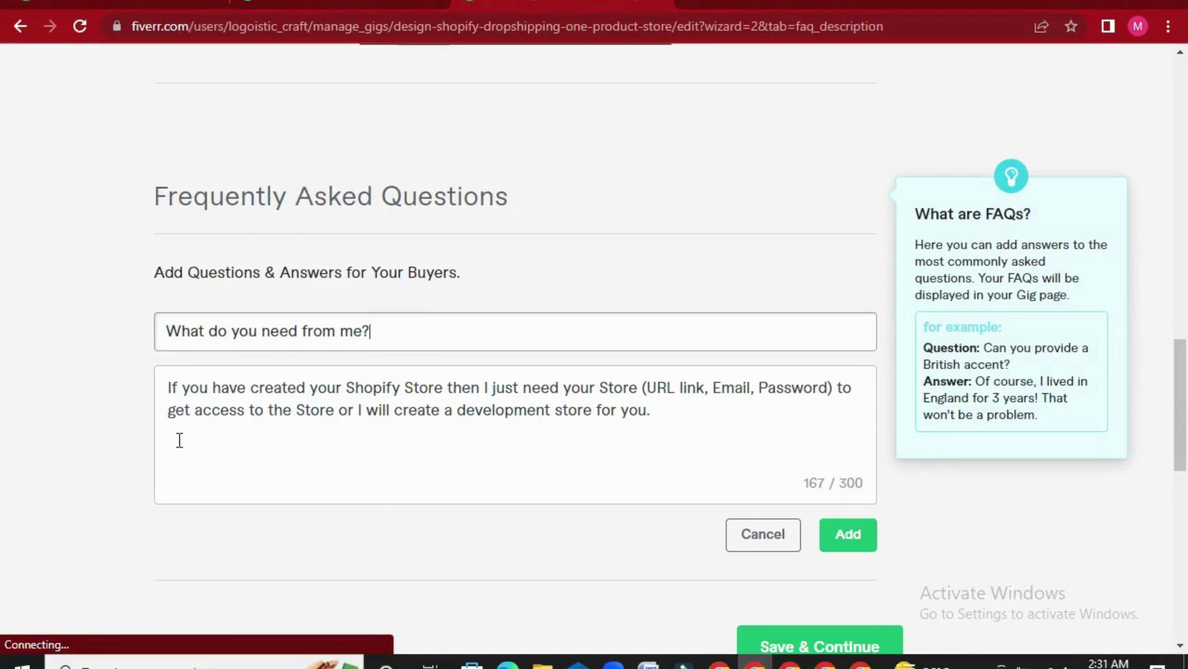
pyautogui.tripleClick(406, 410)
pyautogui.click(687, 432)
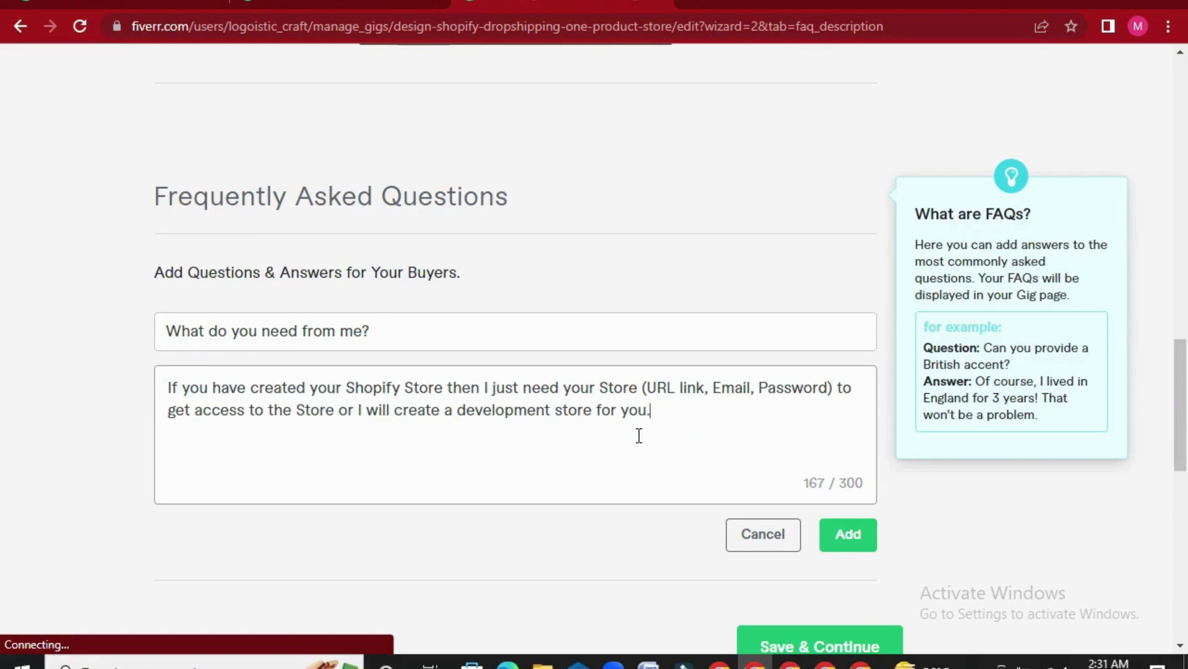
pyautogui.click(866, 536)
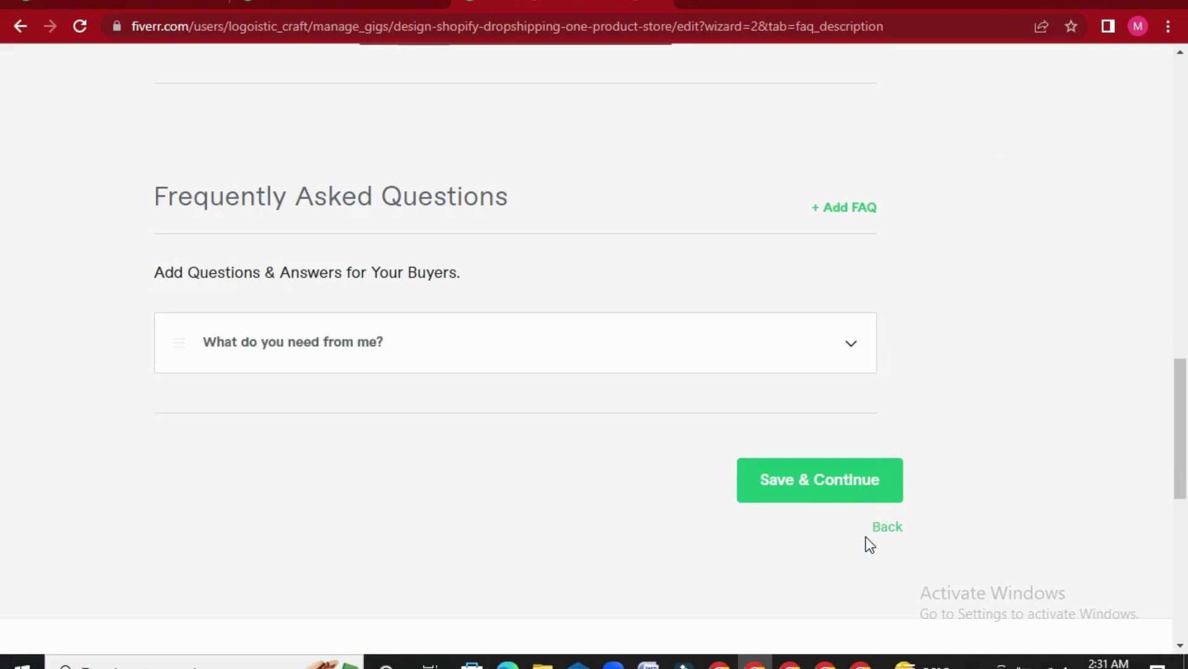
# - Start another FAQ entry and view the competitor's answer to "Will you add product descriptions?"
pyautogui.click(842, 215)
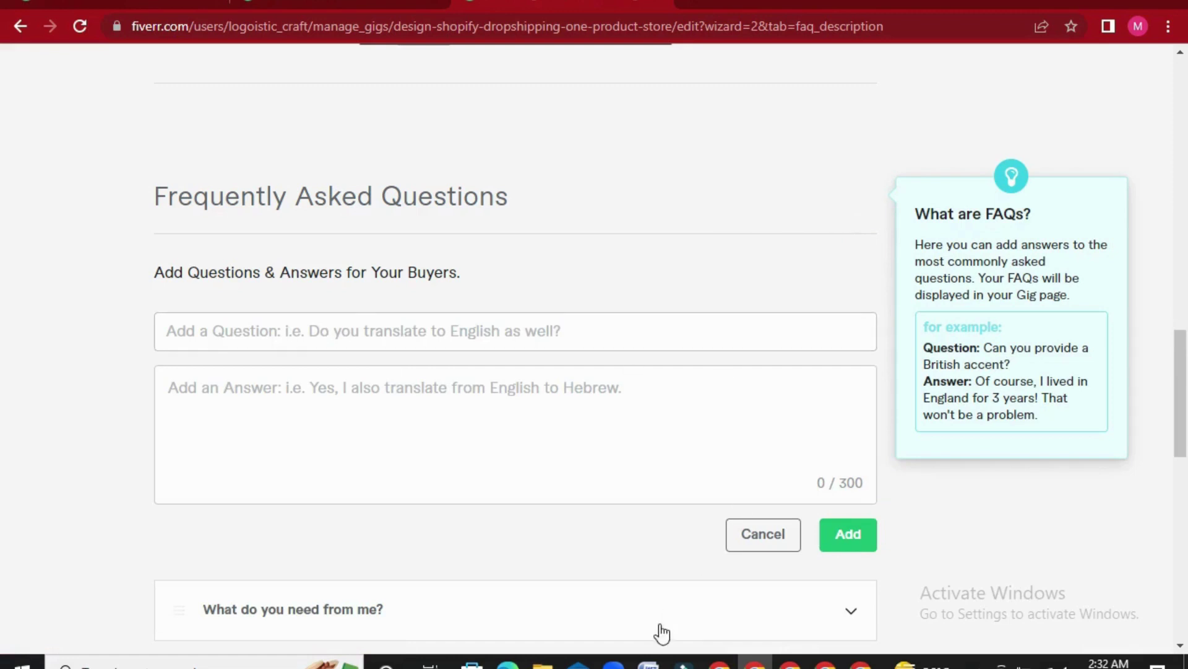
pyautogui.click(721, 661)
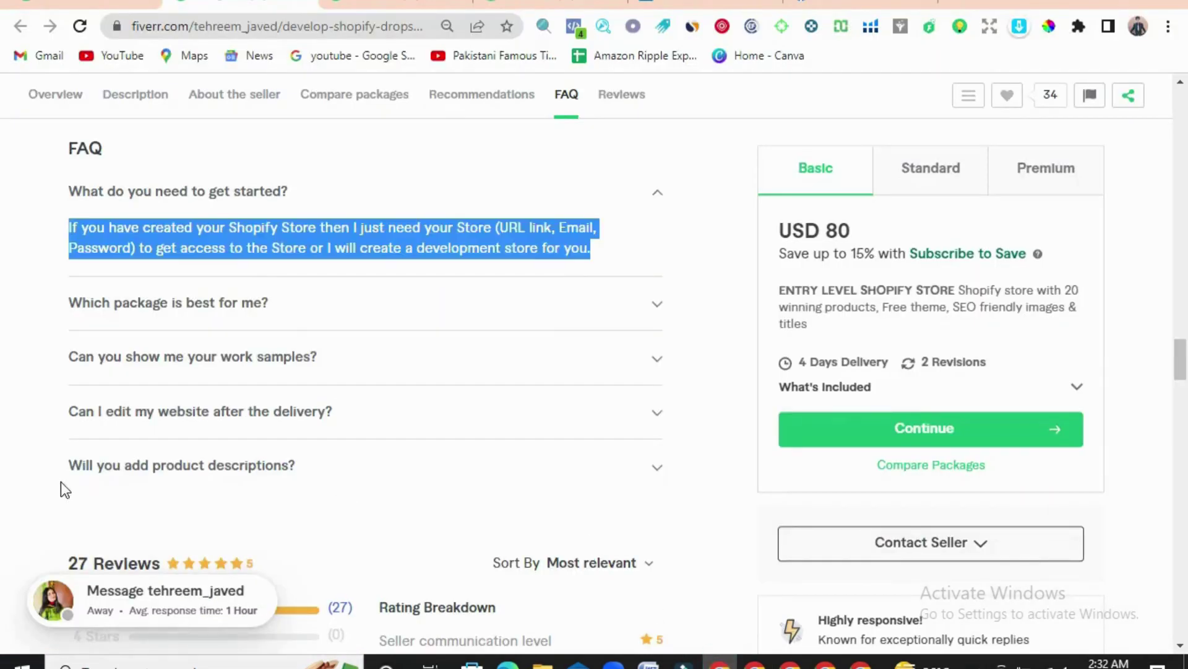
pyautogui.click(286, 473)
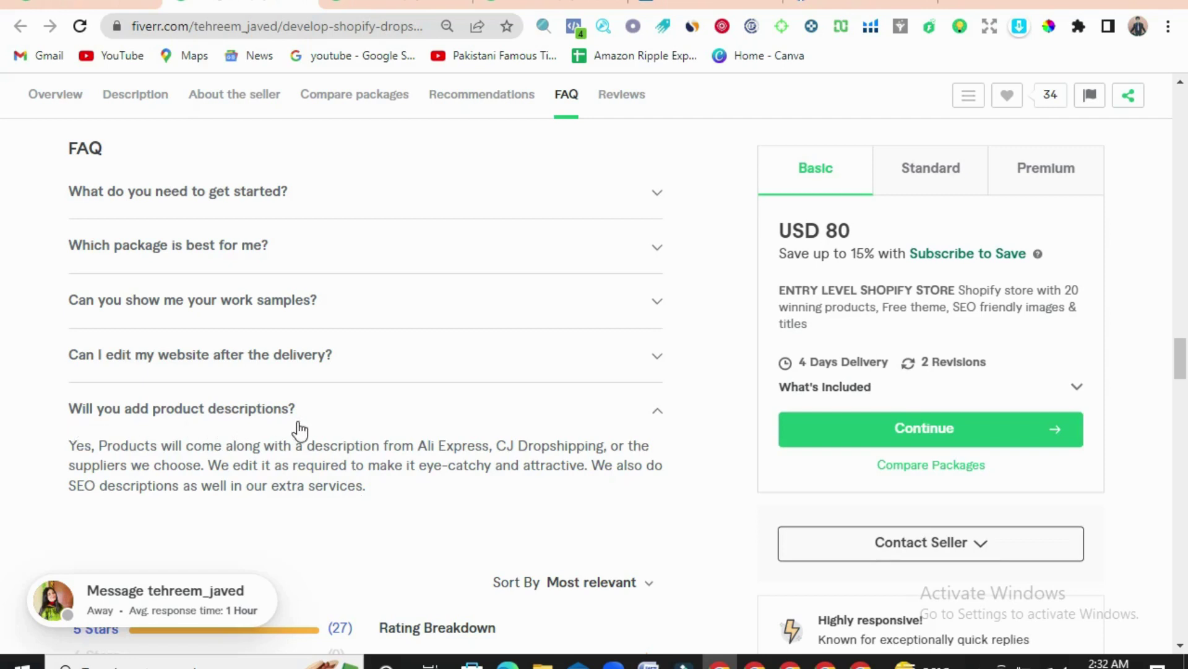
# - Switch to the gig being created and enter "Will you add product descriptions?" as the new FAQ question
pyautogui.click(755, 661)
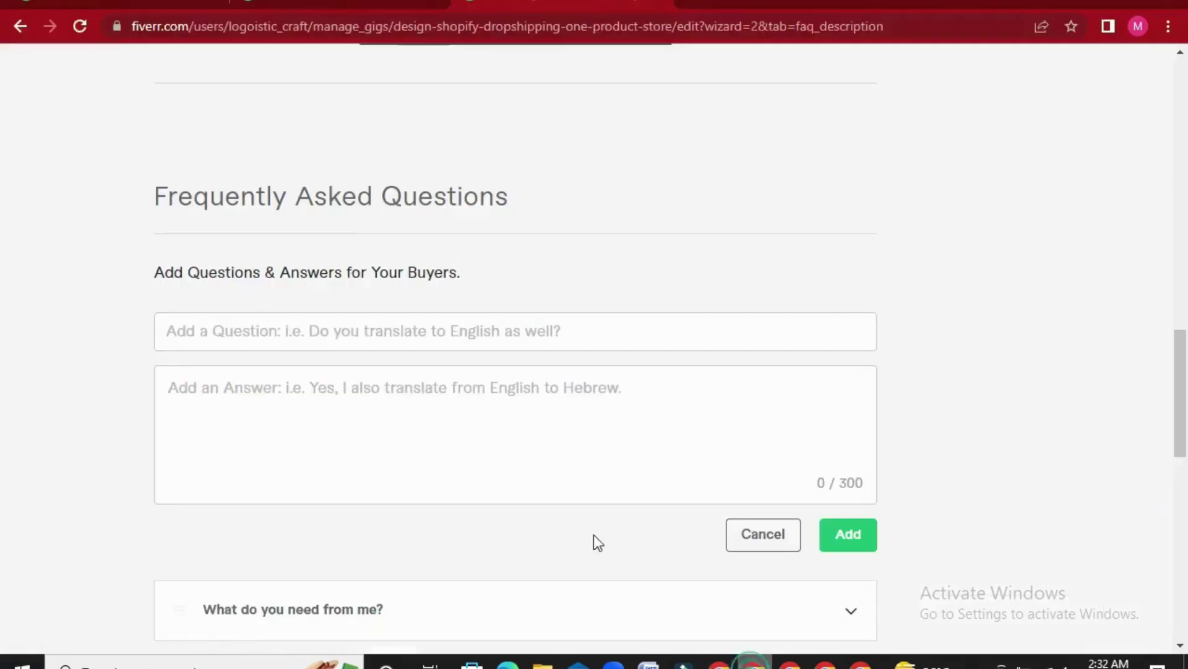
pyautogui.click(298, 340)
pyautogui.write('Will')
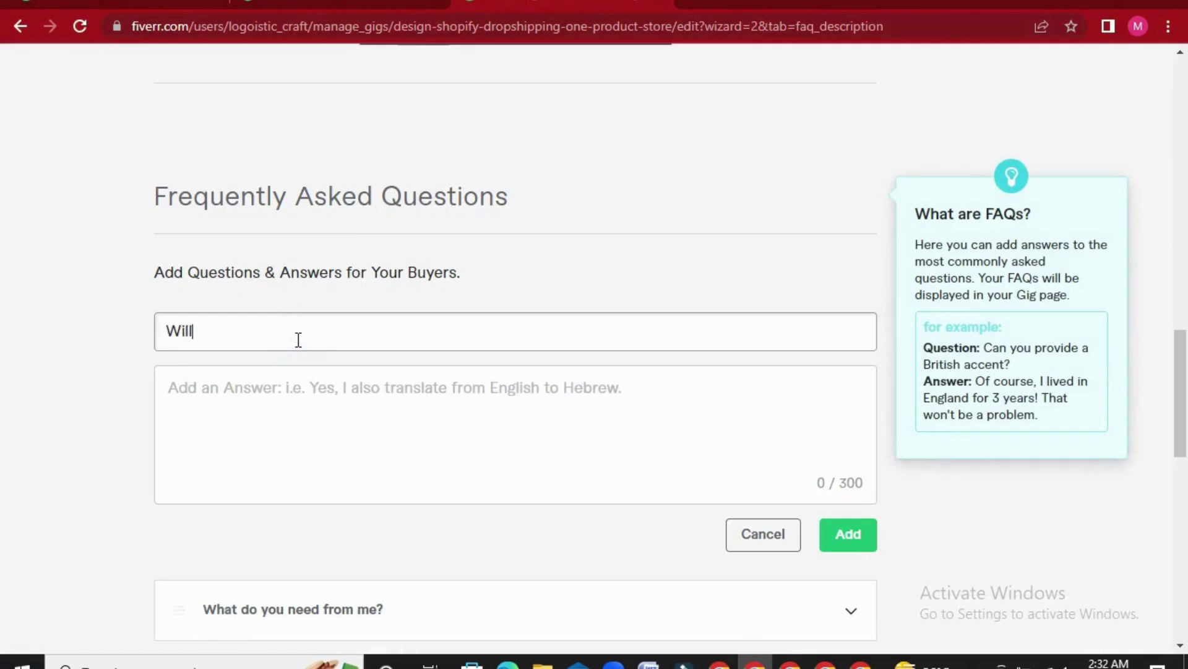
pyautogui.write(' you add product ')
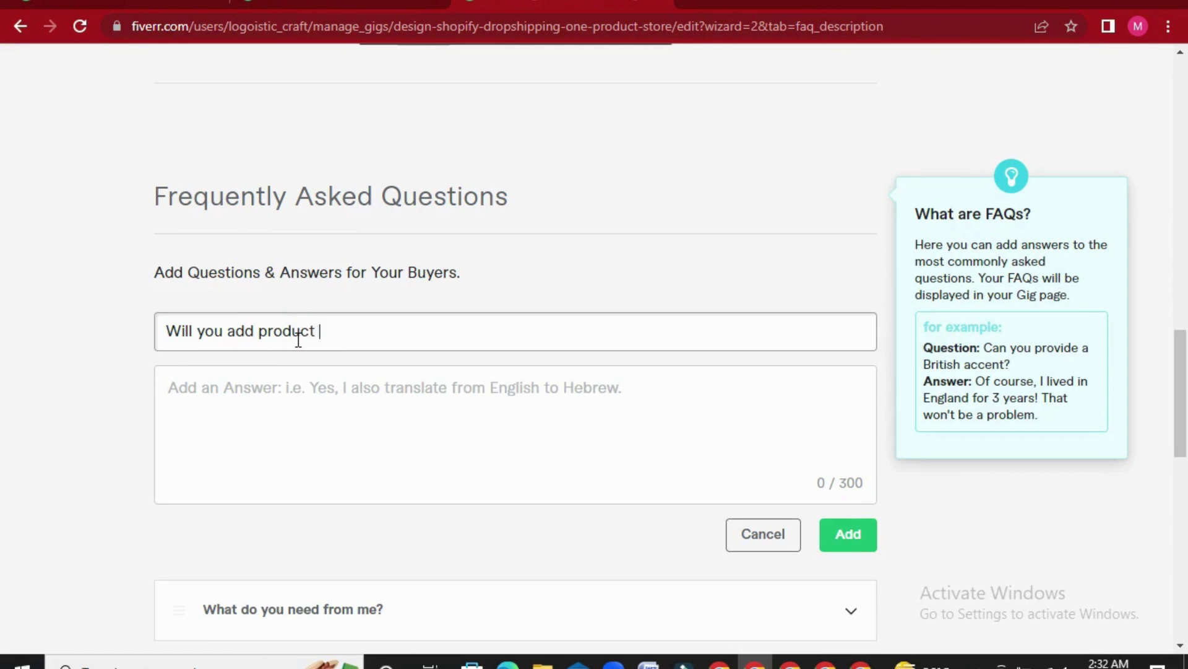
pyautogui.write('description')
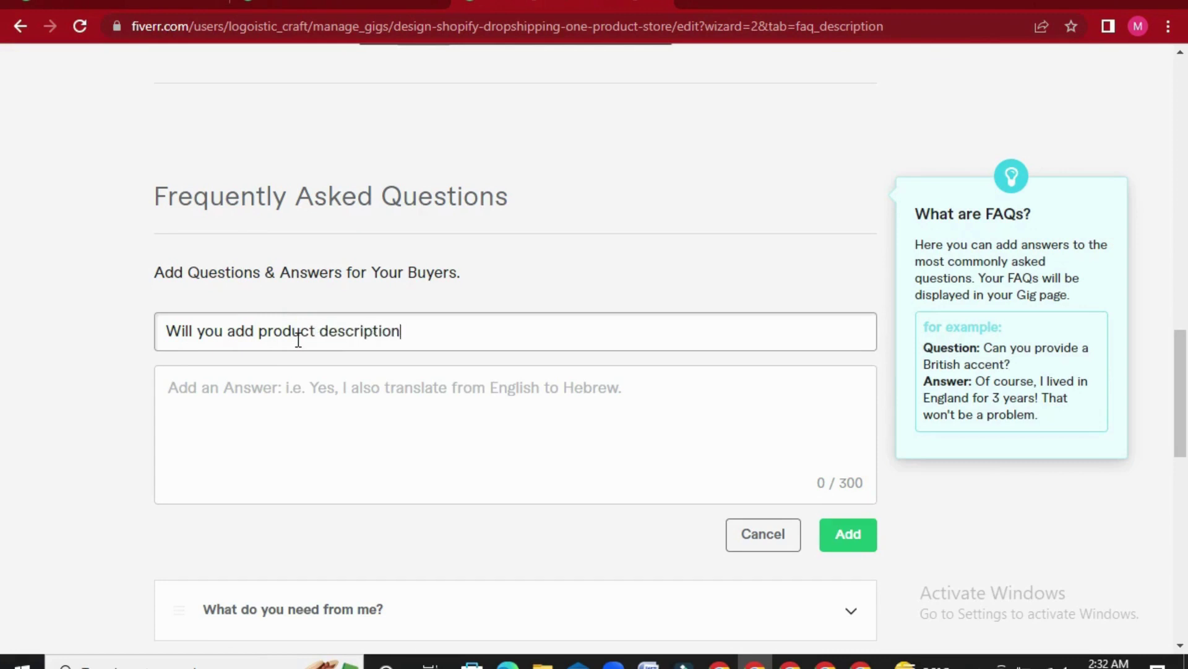
pyautogui.write('s?')
# - Copy the competitor's answer to "Will you add product descriptions?" and paste it as the answer to the new FAQ question
pyautogui.click(316, 391)
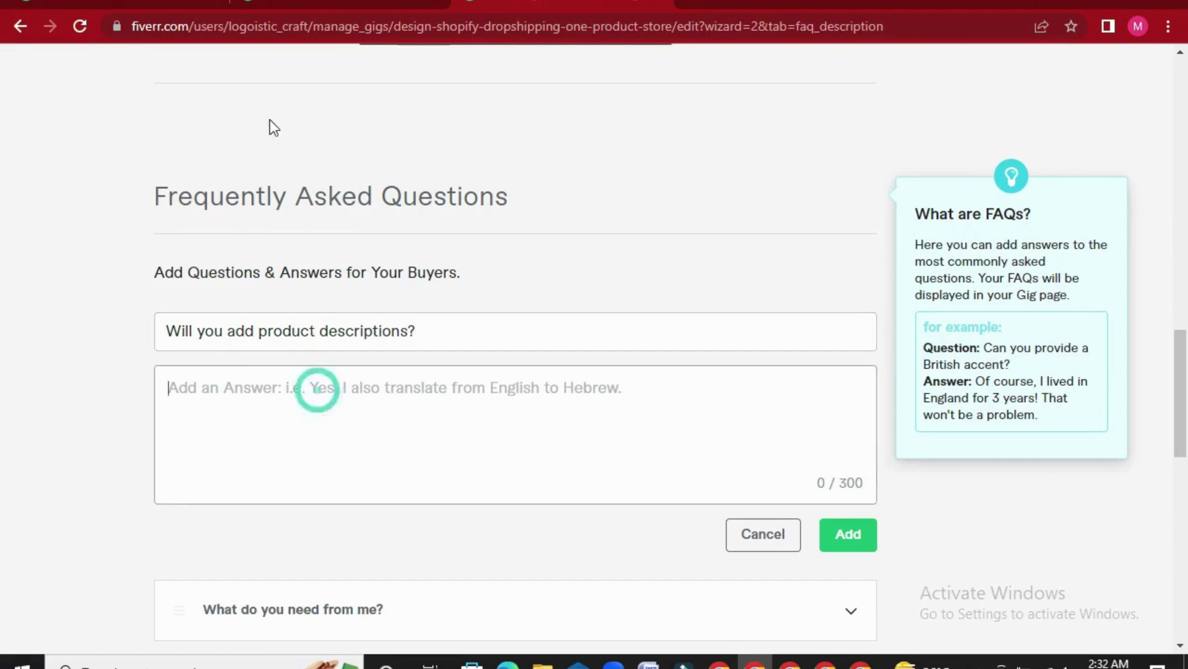
pyautogui.hotkey('alt', 'Tab')
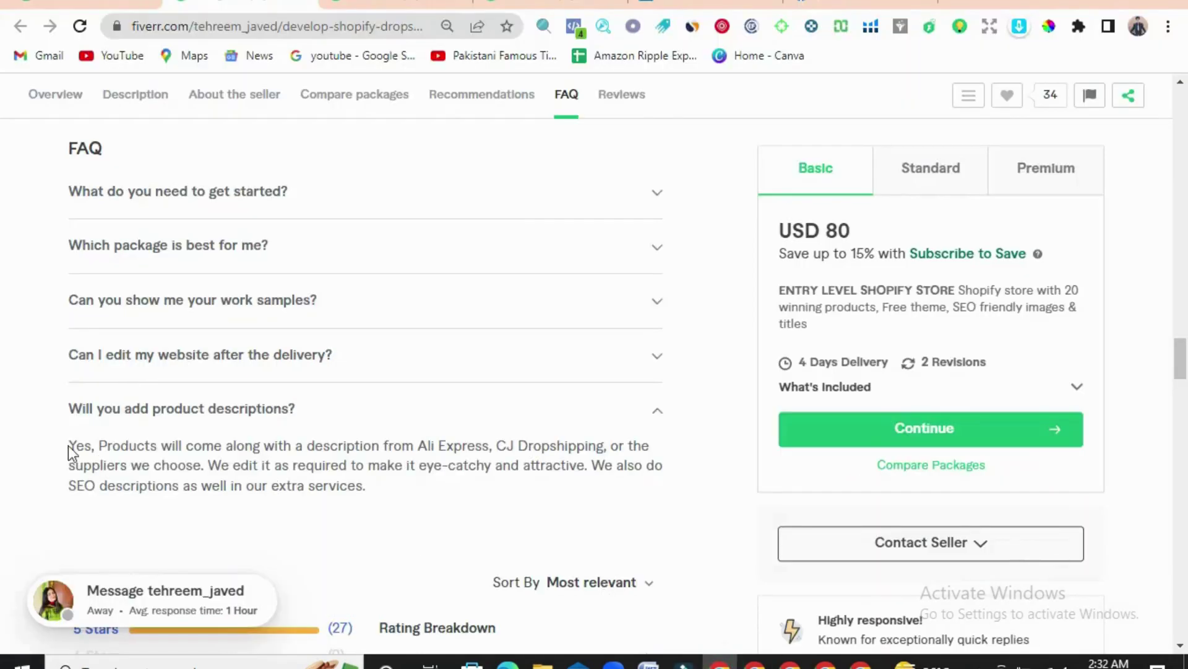
pyautogui.moveTo(71, 444)
pyautogui.mouseDown()
pyautogui.moveTo(416, 499)
pyautogui.moveTo(55, 453)
pyautogui.mouseUp()
pyautogui.click(408, 490)
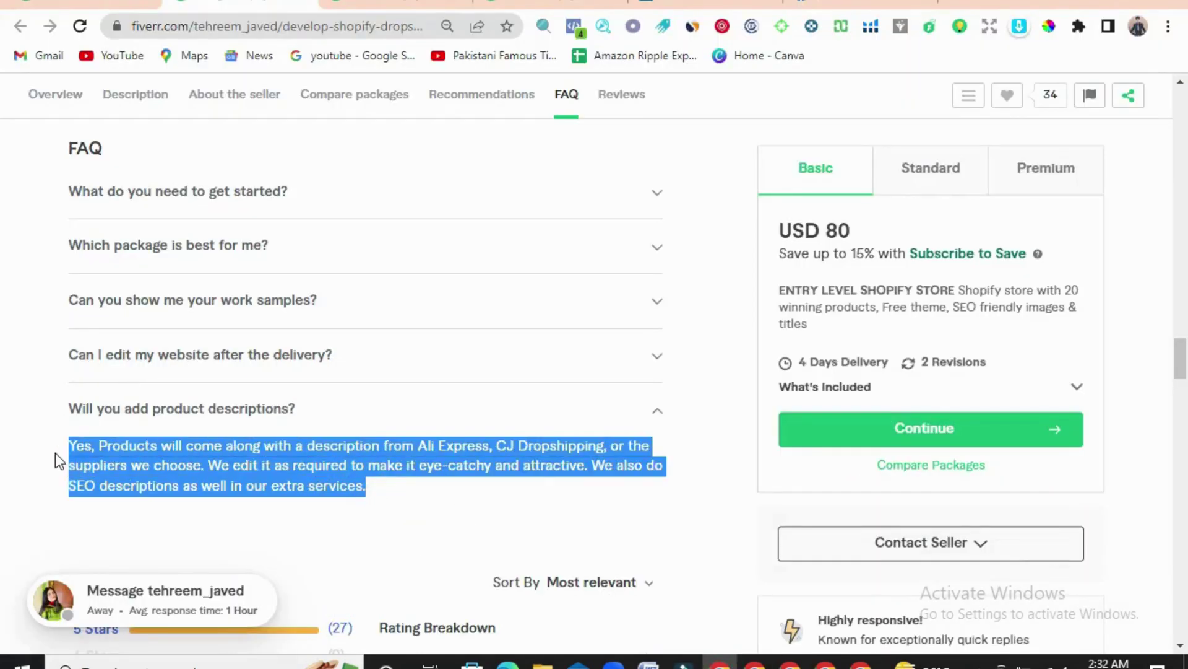
pyautogui.hotkey('ctrl', 'c')
pyautogui.click(755, 661)
pyautogui.click(446, 411)
pyautogui.hotkey('ctrl', 'v')
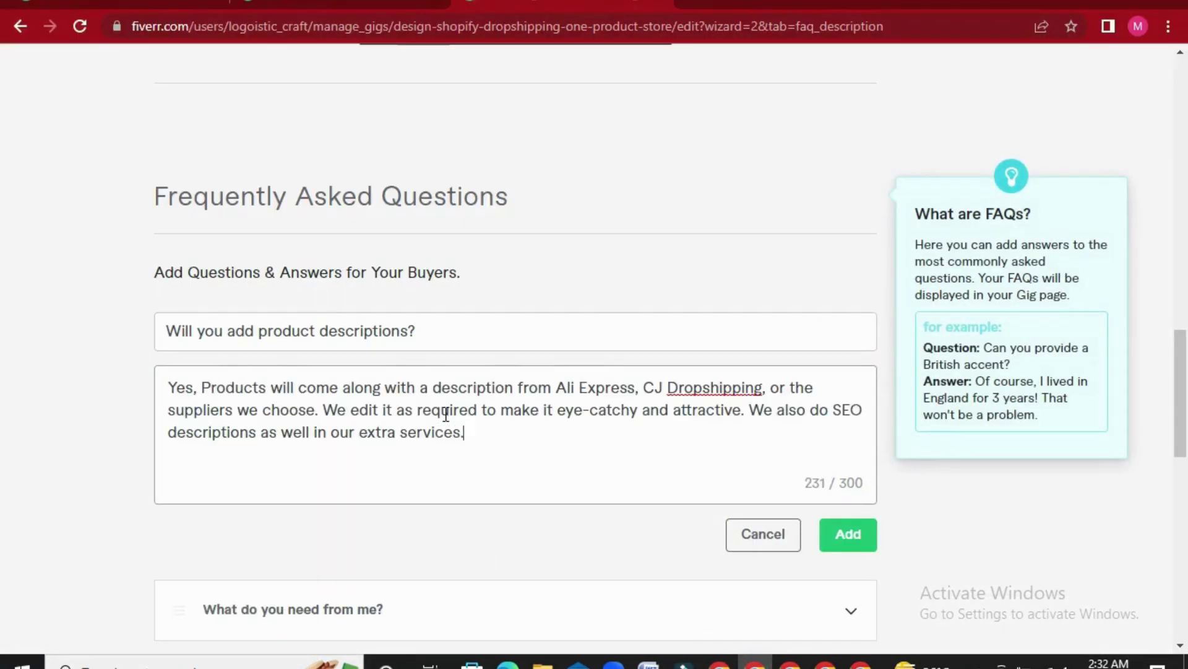
# - Add the product descriptions entry to the gig's FAQ, and save the section to continue to the requirements
pyautogui.click(523, 432)
pyautogui.click(854, 531)
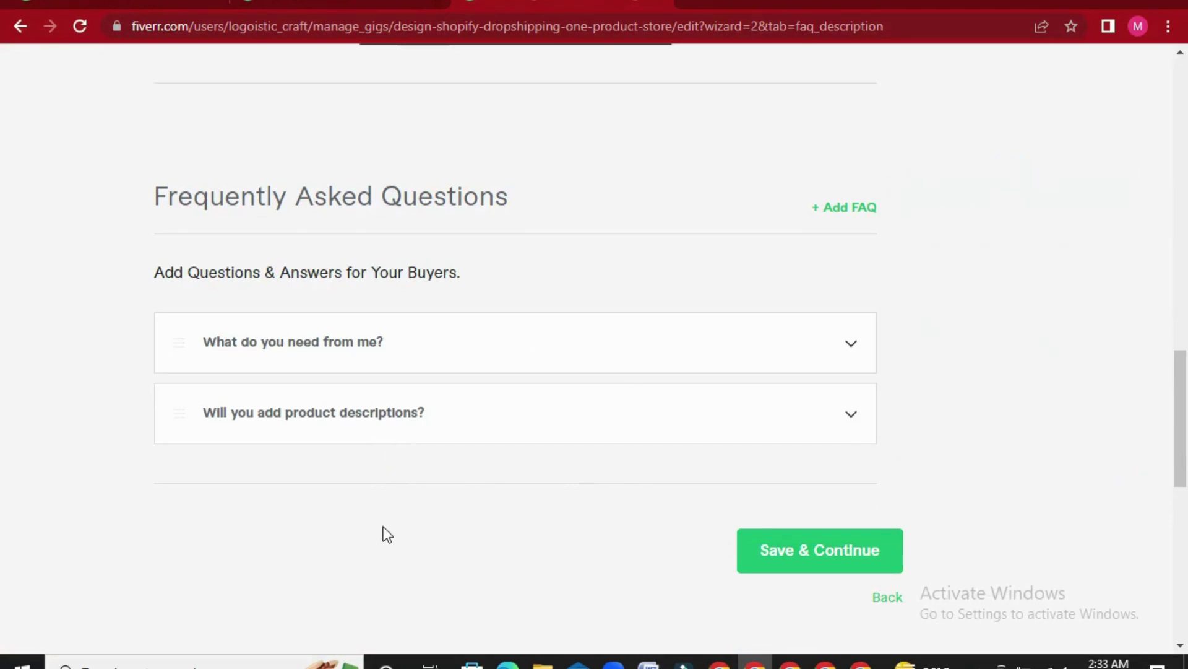
pyautogui.click(793, 546)
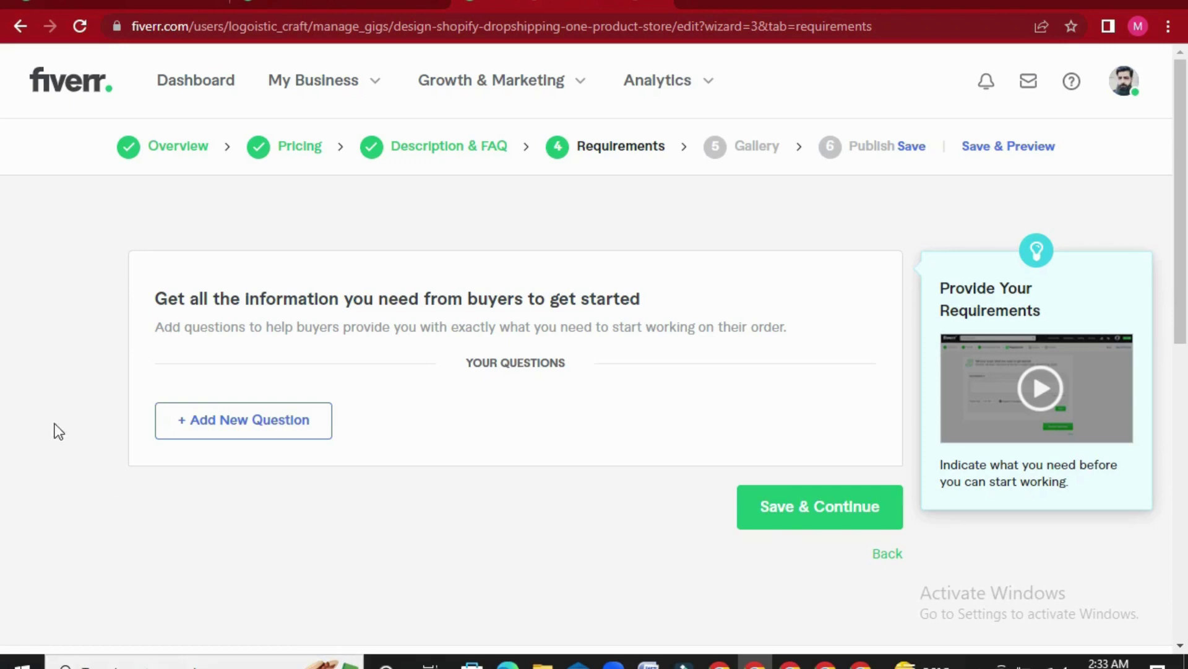
# - Start a new required free-text question for buyers and enter "Full Name | Gmail ID | Store Name"
pyautogui.click(255, 428)
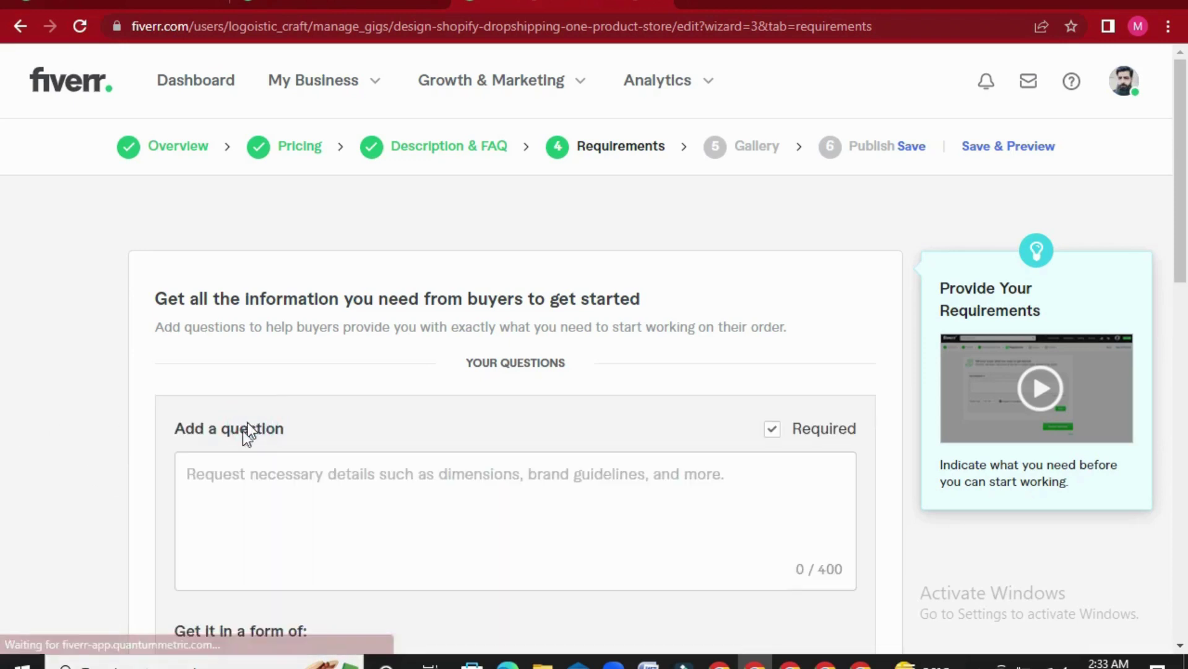
pyautogui.scroll(-2, 351, 458)
pyautogui.click(348, 432)
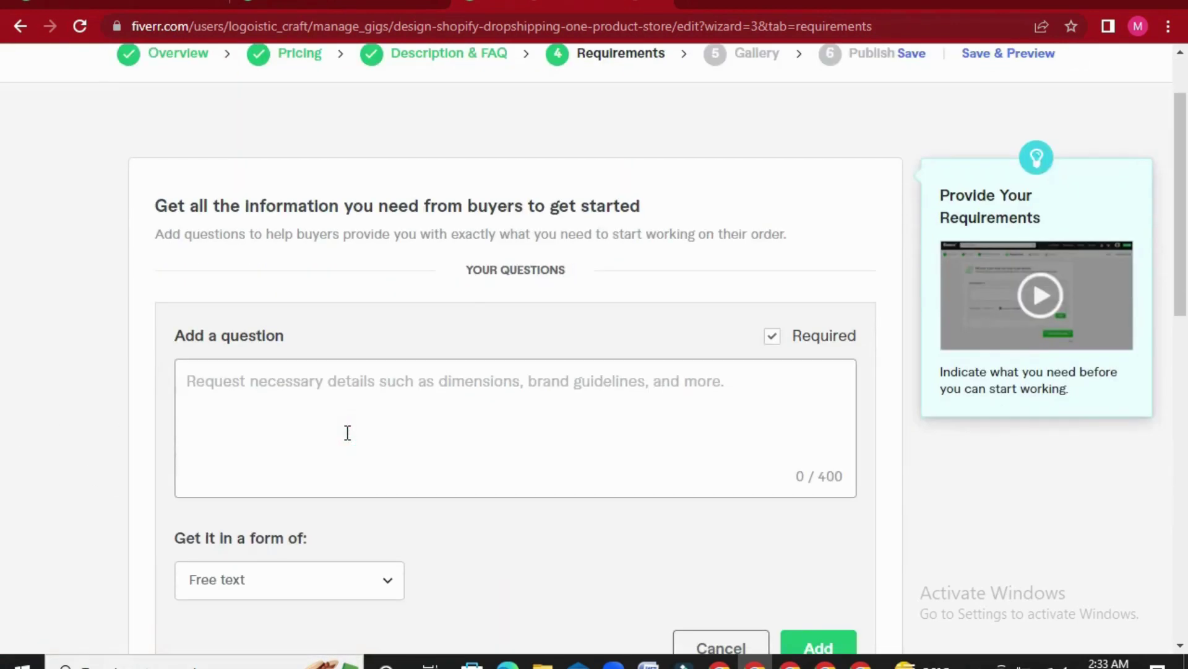
pyautogui.write('N')
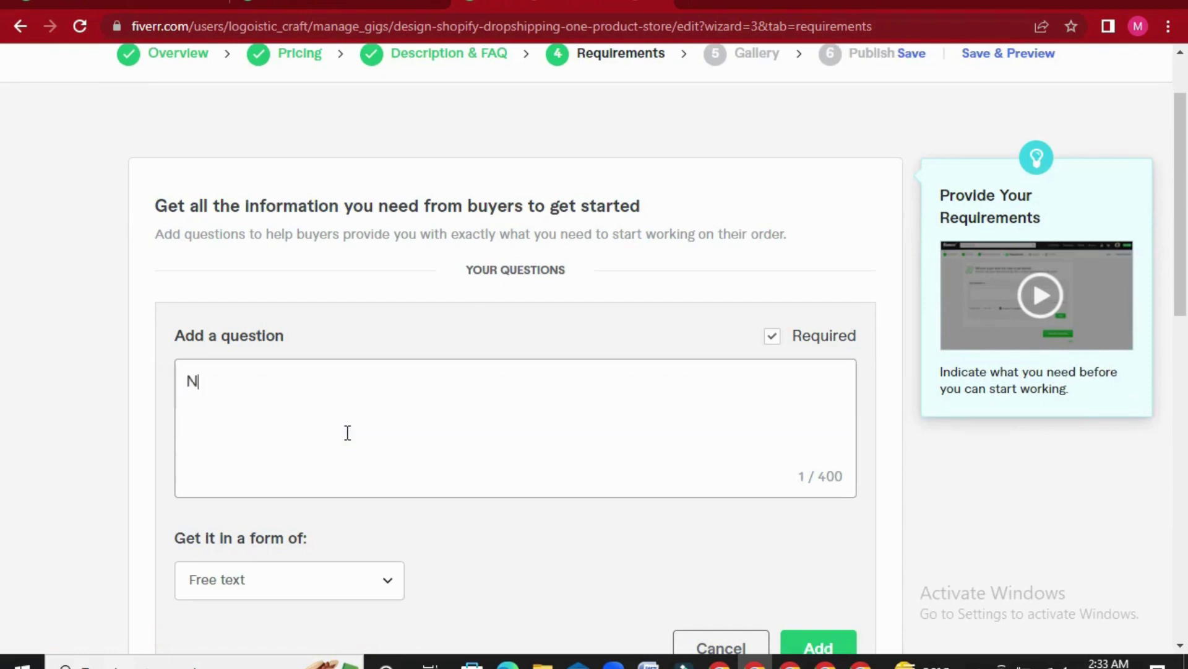
pyautogui.press('BackSpace')
pyautogui.write('Full Name ||')
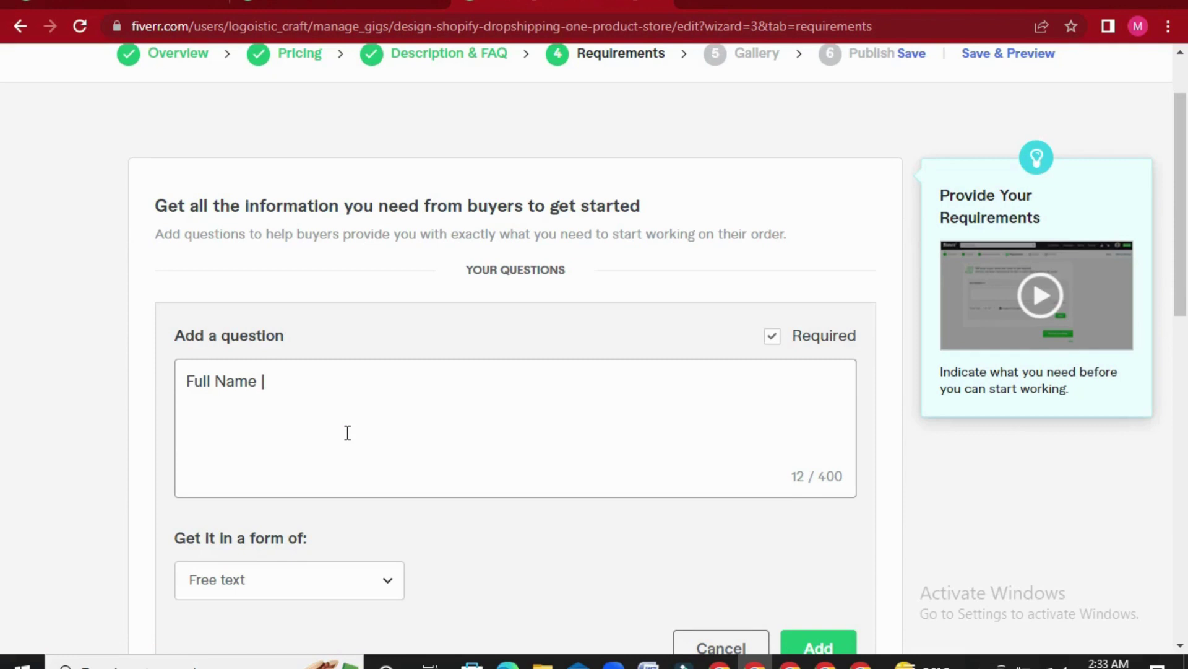
pyautogui.write('Gmail ID |')
pyautogui.write('S')
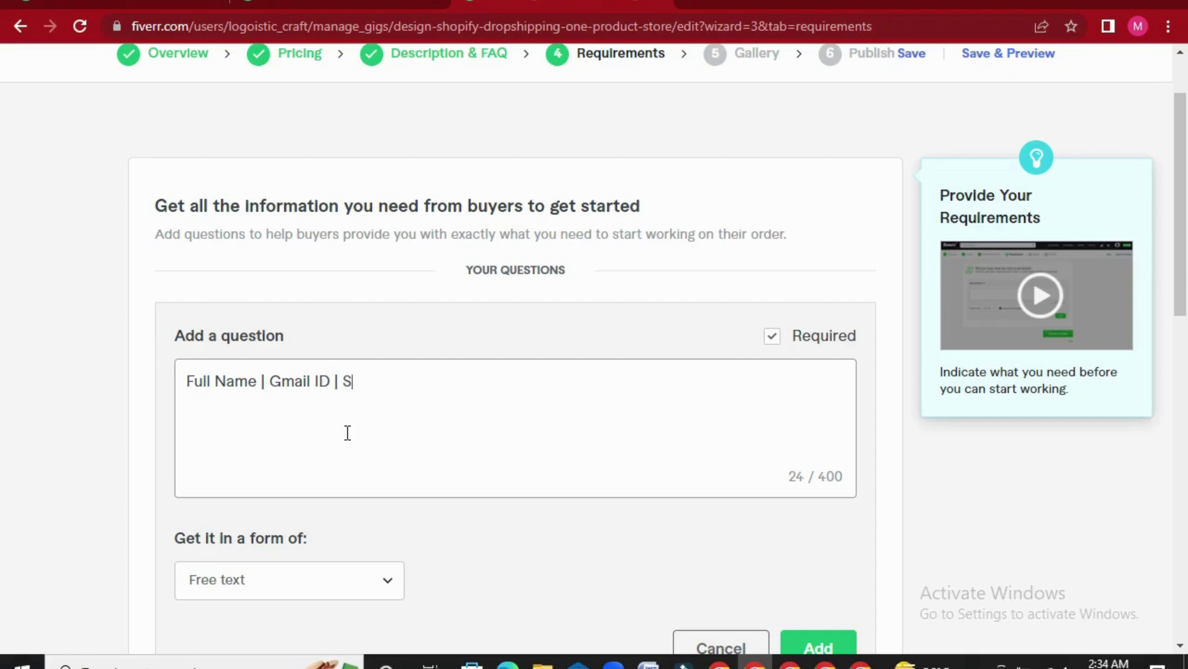
pyautogui.write('tore Name ')
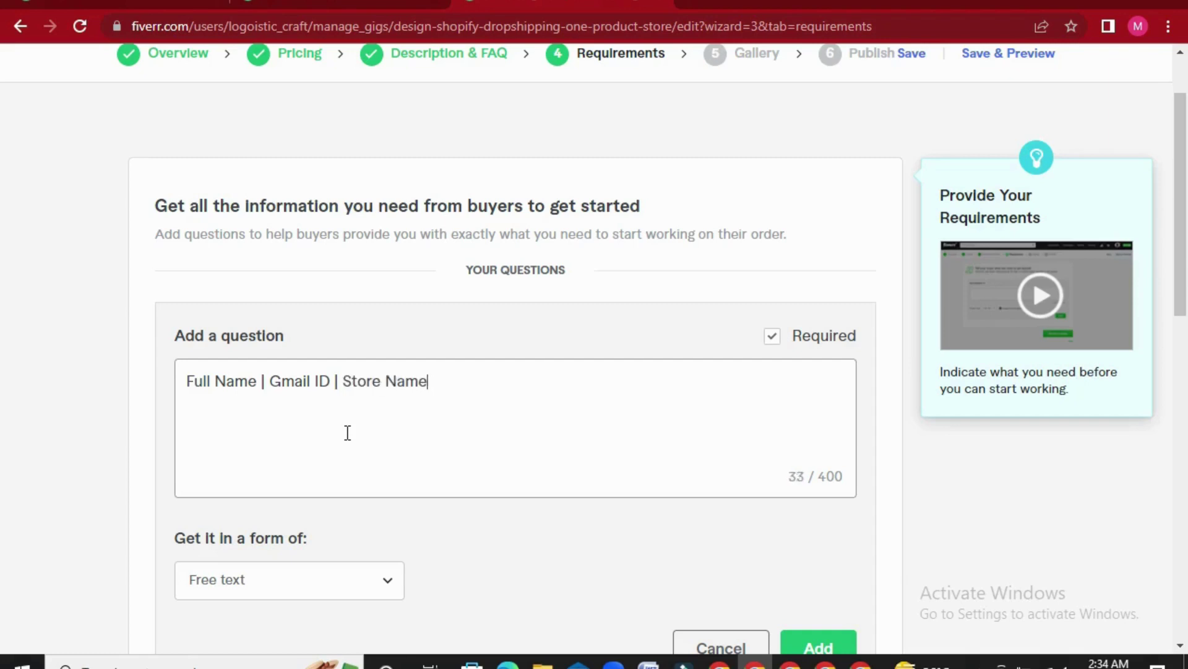
# - Extend the buyer question with "| Niche" and add it to the gig's requirements
pyautogui.write('| Neich ')
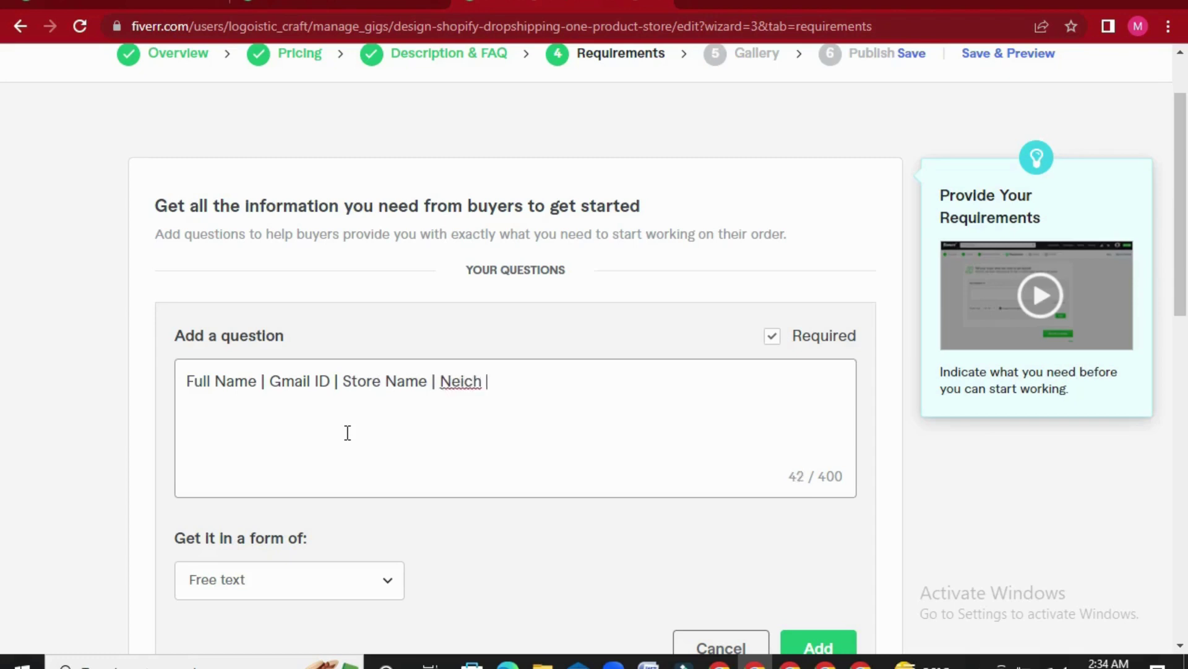
pyautogui.write('|')
pyautogui.press('BackSpace')
pyautogui.press('BackSpace')
pyautogui.press('BackSpace')
pyautogui.press('BackSpace')
pyautogui.press('BackSpace')
pyautogui.press('BackSpace')
pyautogui.write('iche')
pyautogui.scroll(-2, 867, 588)
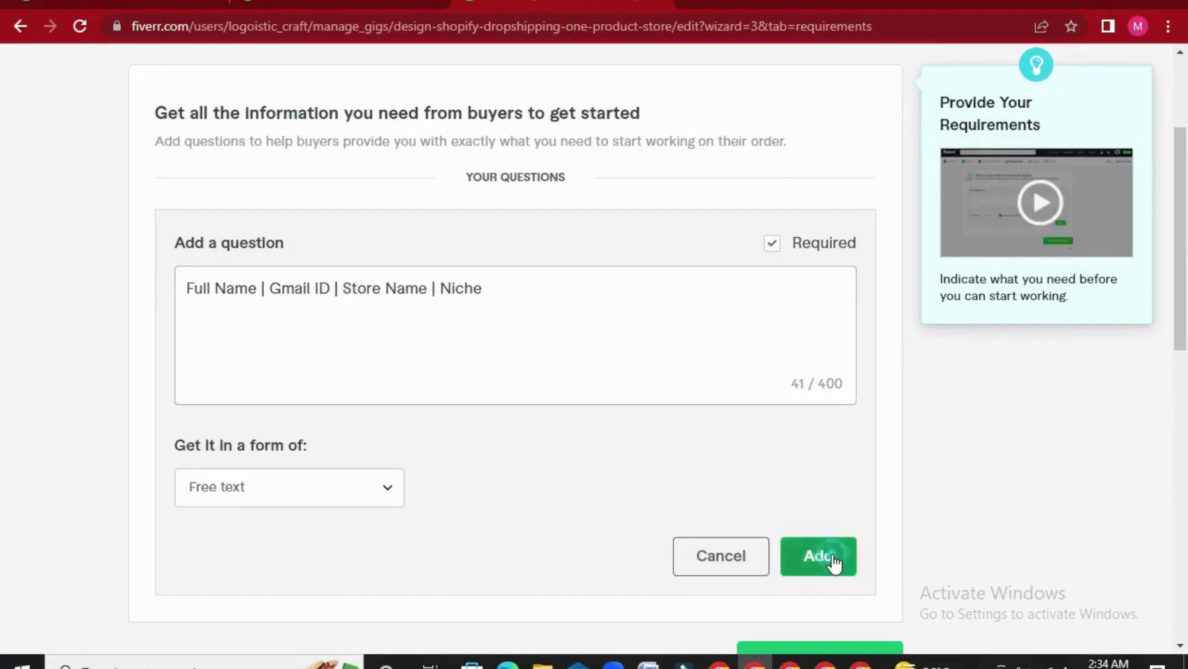
pyautogui.click(831, 562)
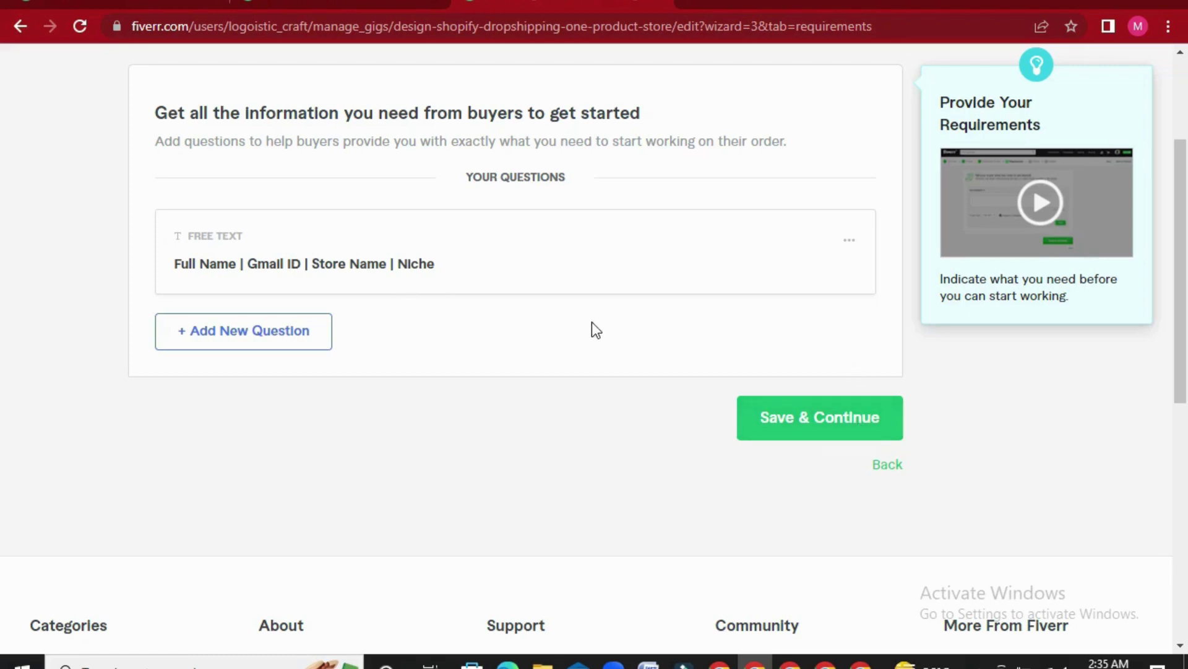
# - Save the requirements and upload the "Shopify Website (2)" image from Downloads as the gig's first gallery image
pyautogui.click(790, 423)
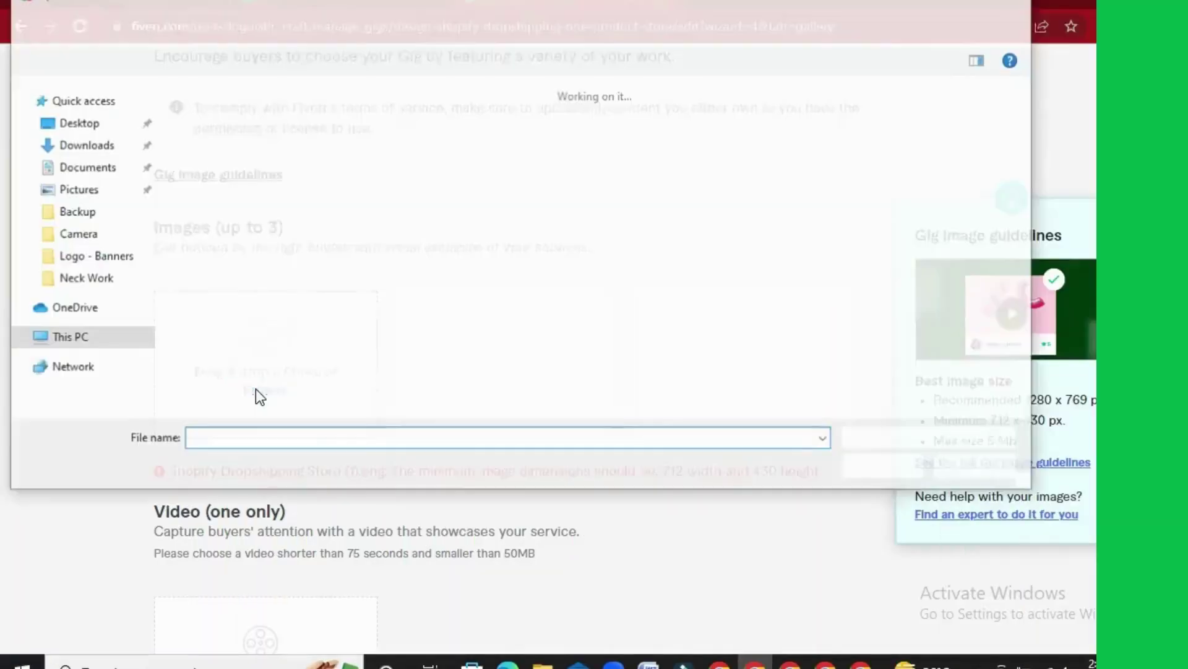
pyautogui.click(207, 186)
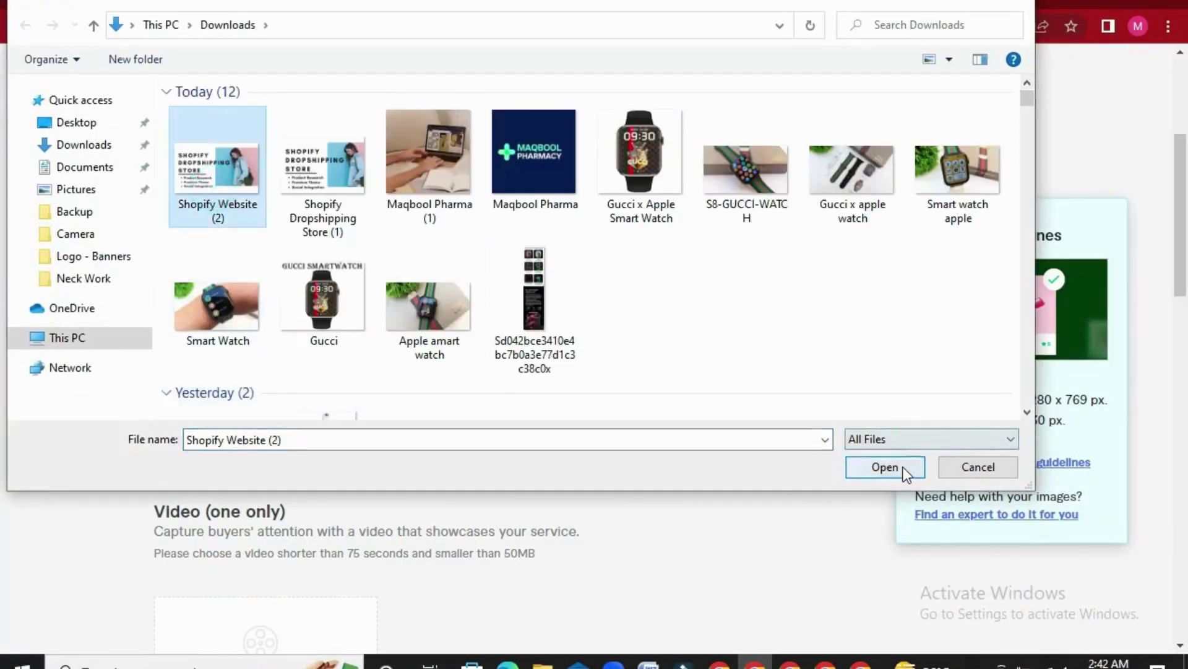
pyautogui.click(902, 468)
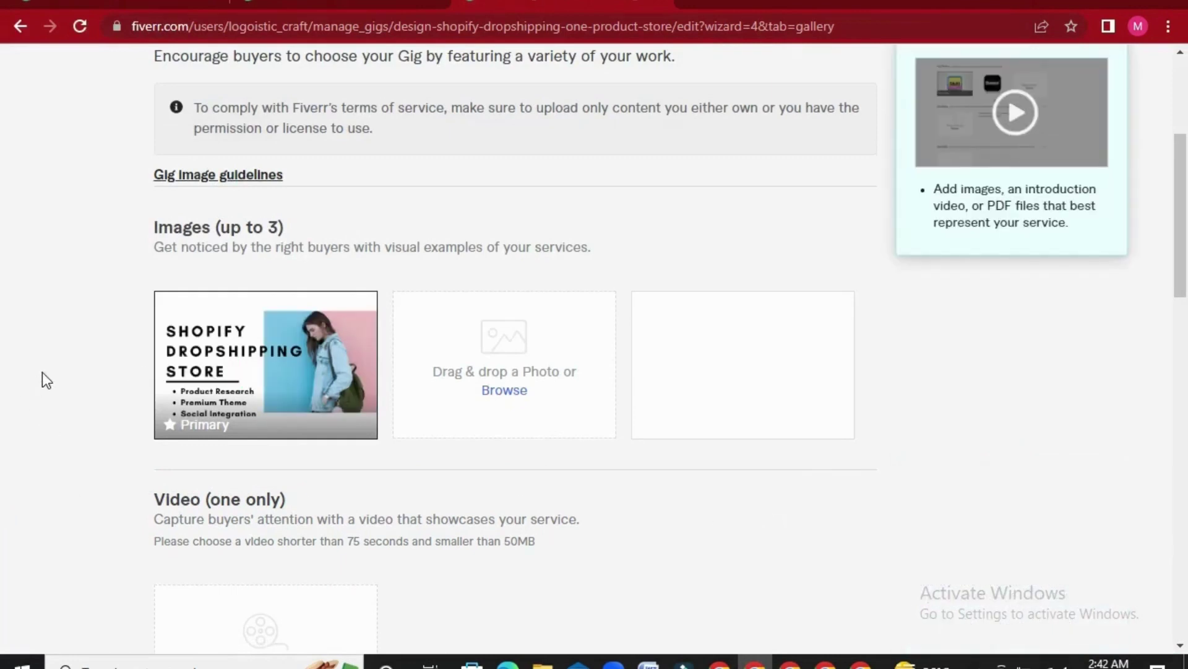
# - Go past the optional video and PDF uploads without adding files, and save the gallery to continue to publishing
pyautogui.scroll(-5, 43, 373)
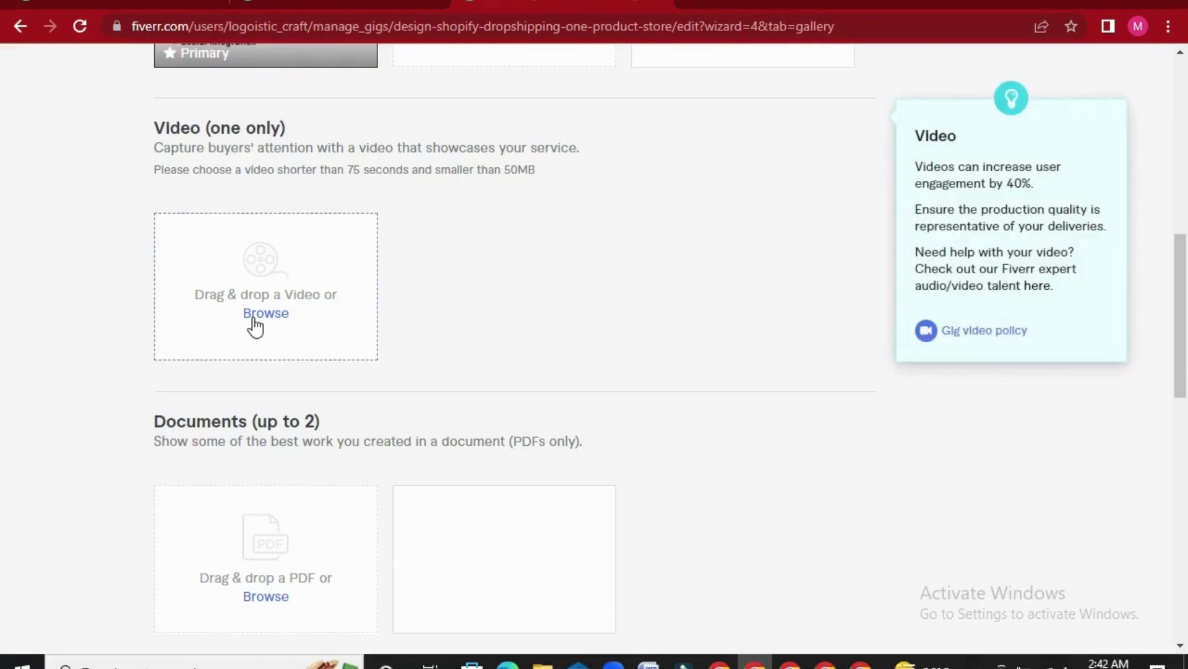
pyautogui.scroll(-4, 87, 405)
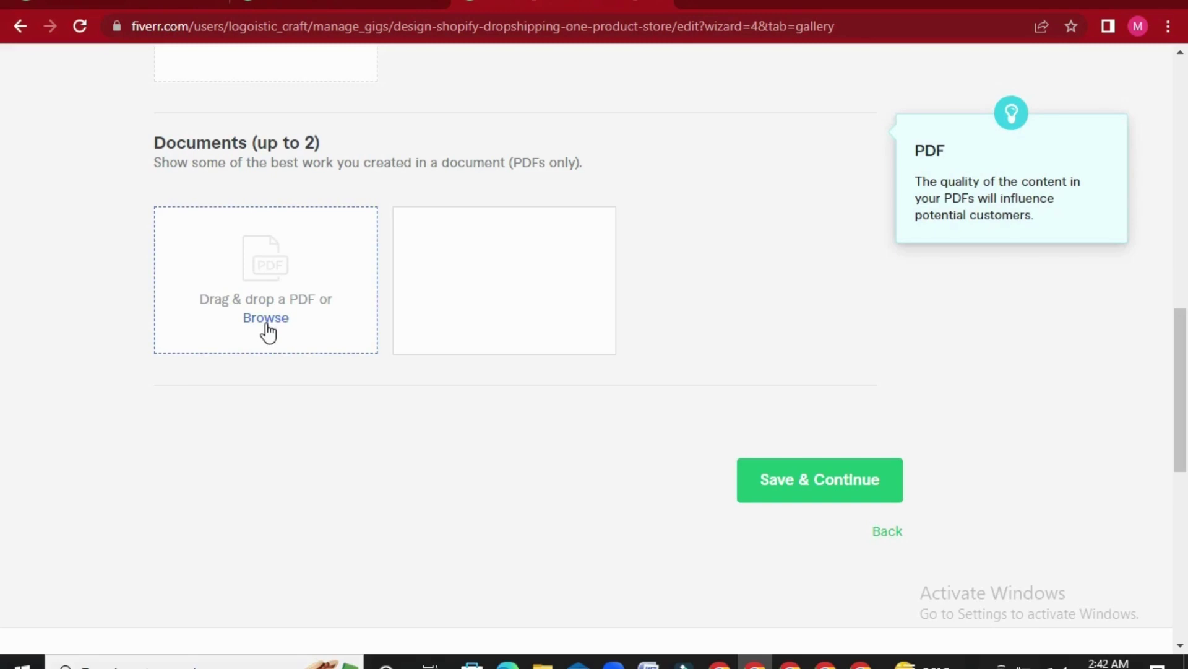
pyautogui.click(762, 480)
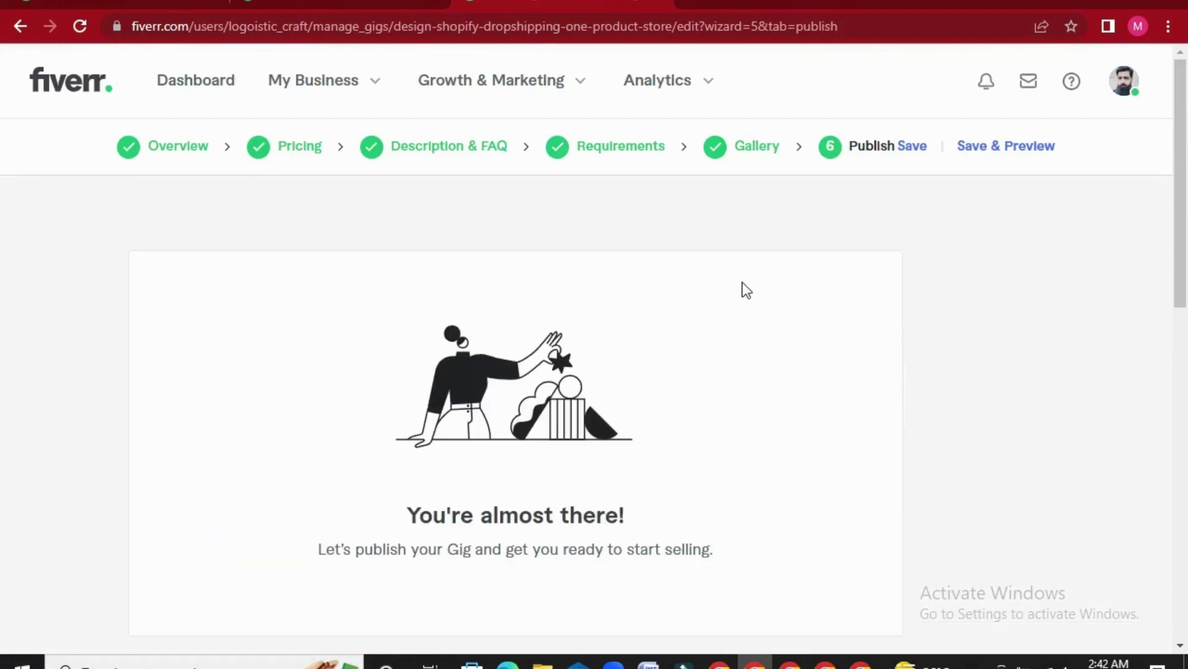
# - Publish the gig and finish the gig creation to return to the gigs list
pyautogui.scroll(-3, 659, 530)
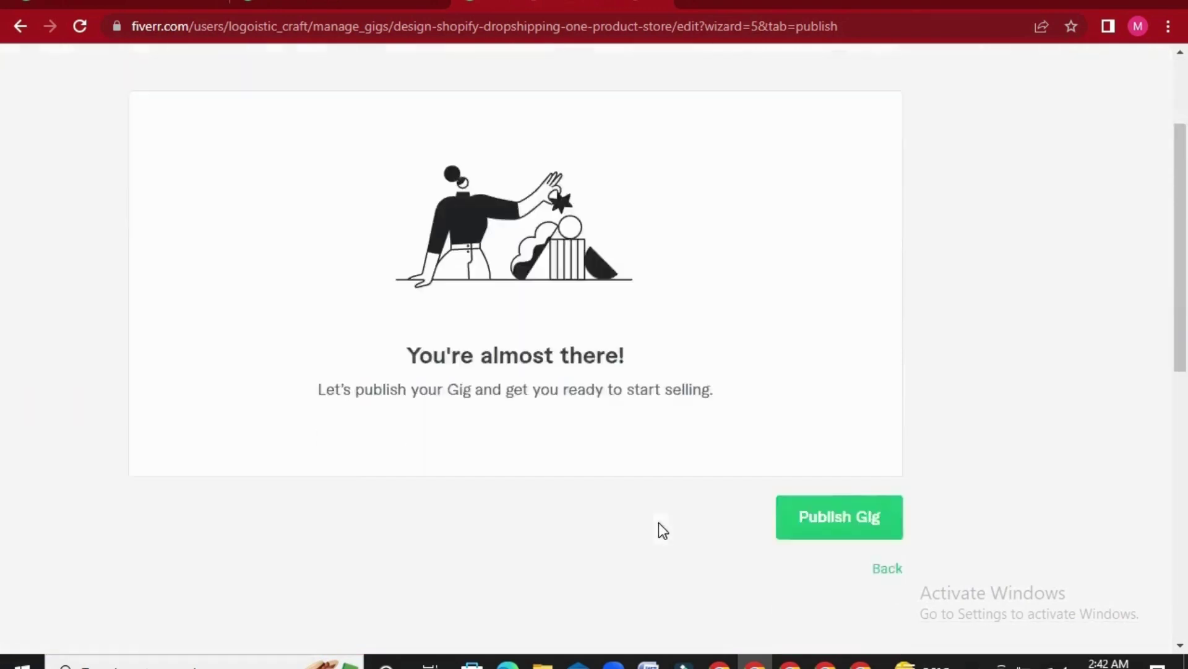
pyautogui.scroll(-2, 662, 531)
pyautogui.click(830, 400)
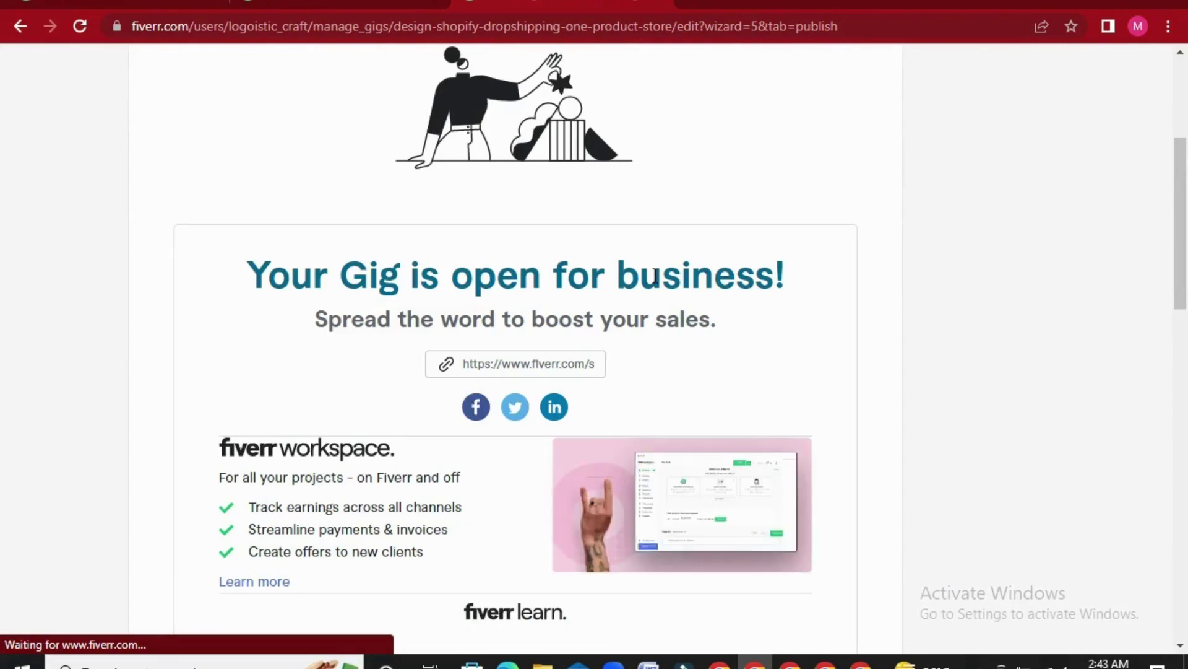
pyautogui.scroll(-9, 751, 317)
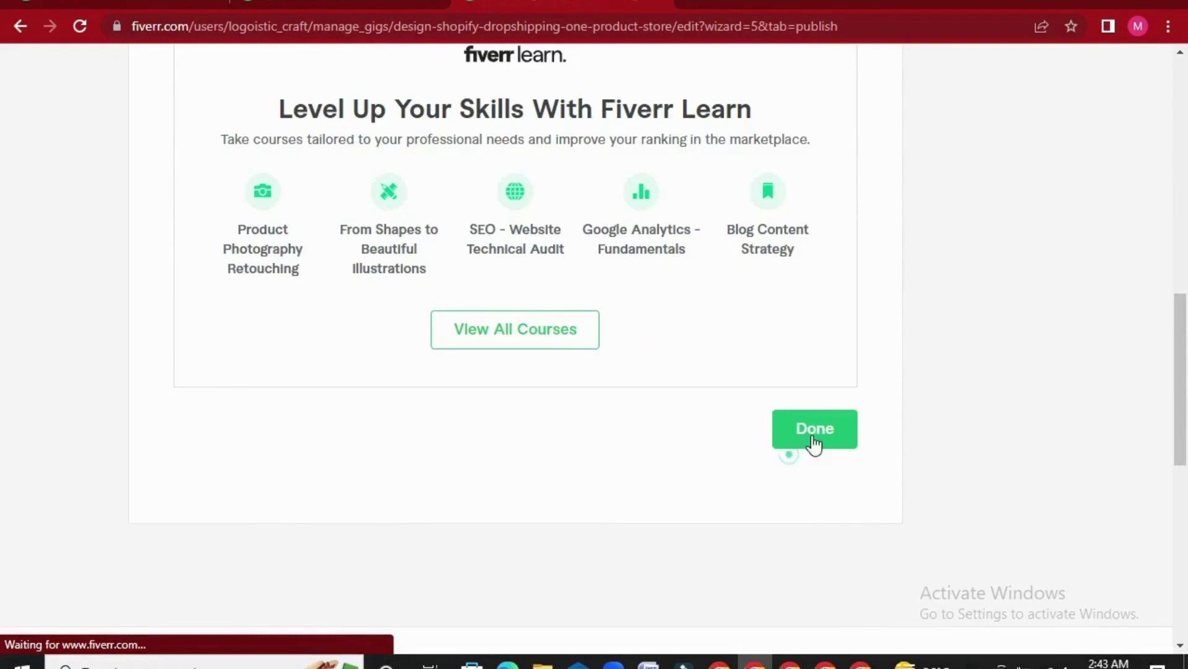
pyautogui.click(815, 442)
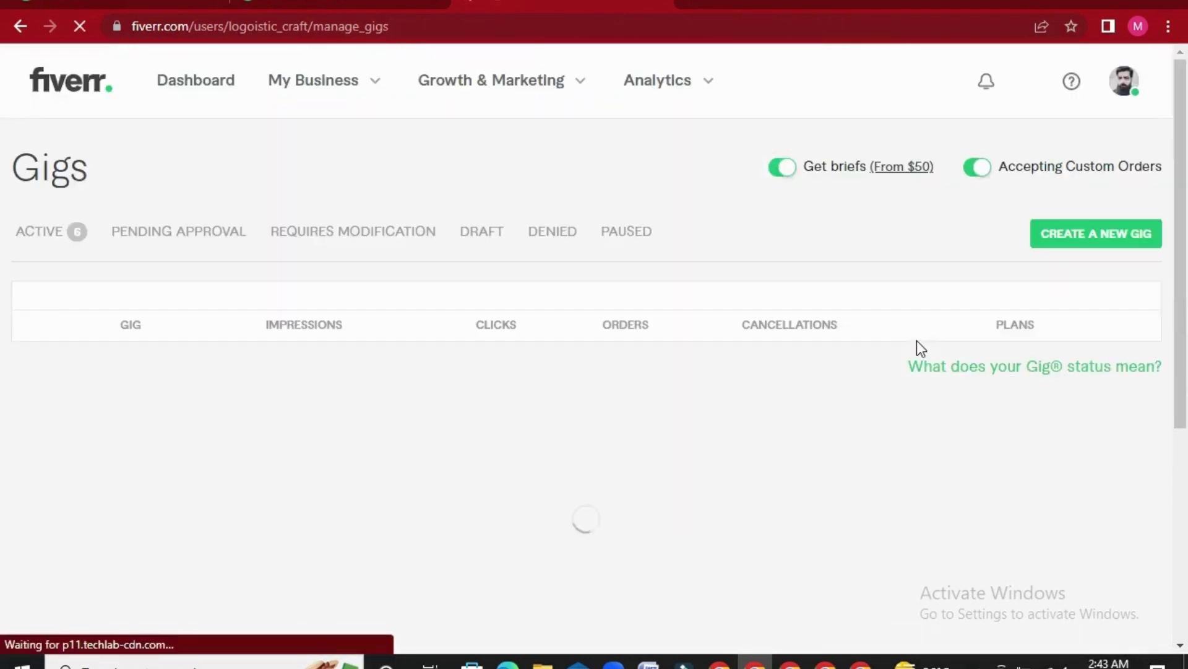
# - Open the seller profile from the dashboard and review the active gigs, including the newly published one
pyautogui.click(214, 93)
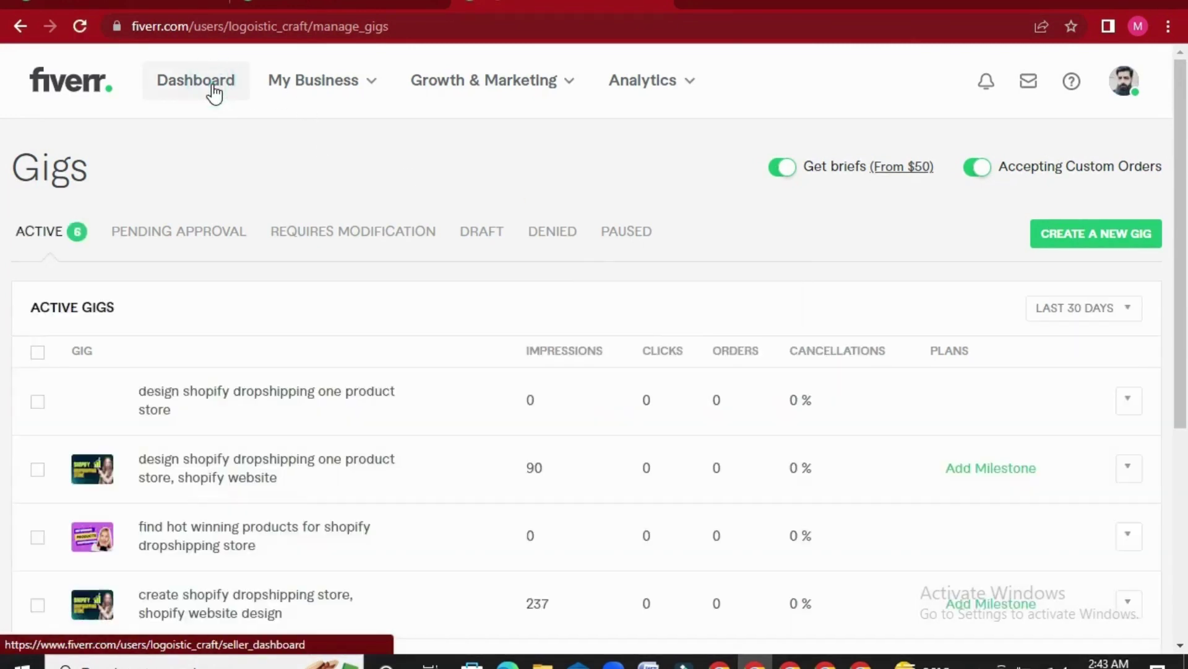
pyautogui.click(213, 93)
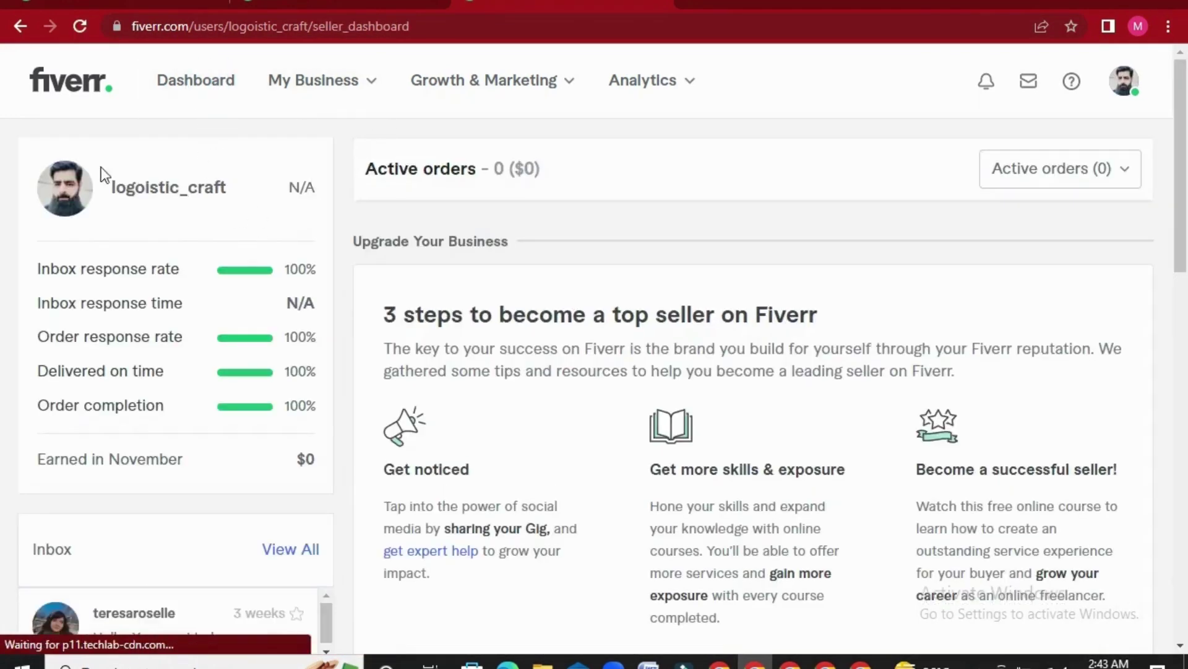
pyautogui.click(175, 193)
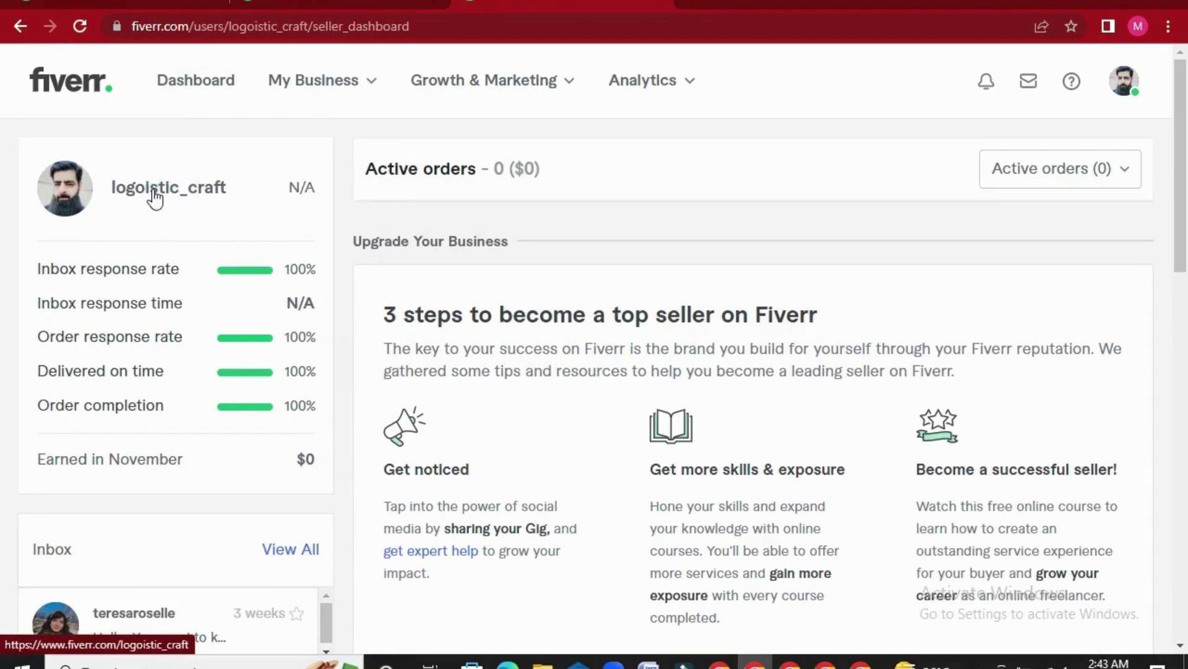
pyautogui.click(155, 196)
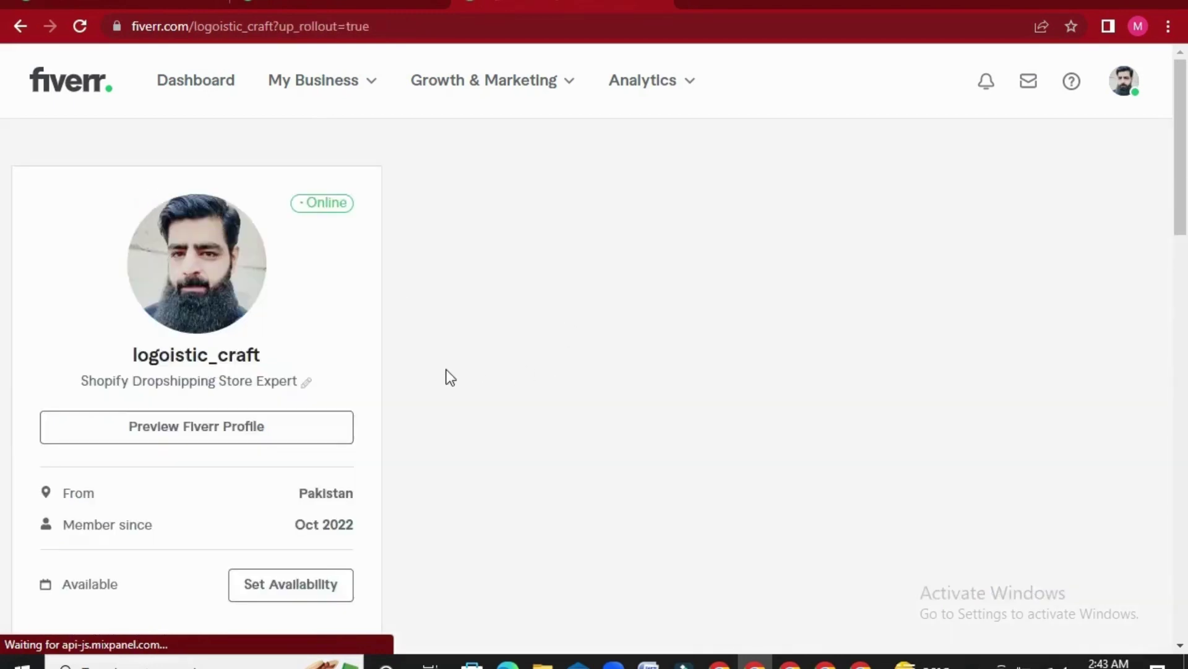
pyautogui.scroll(-3, 447, 376)
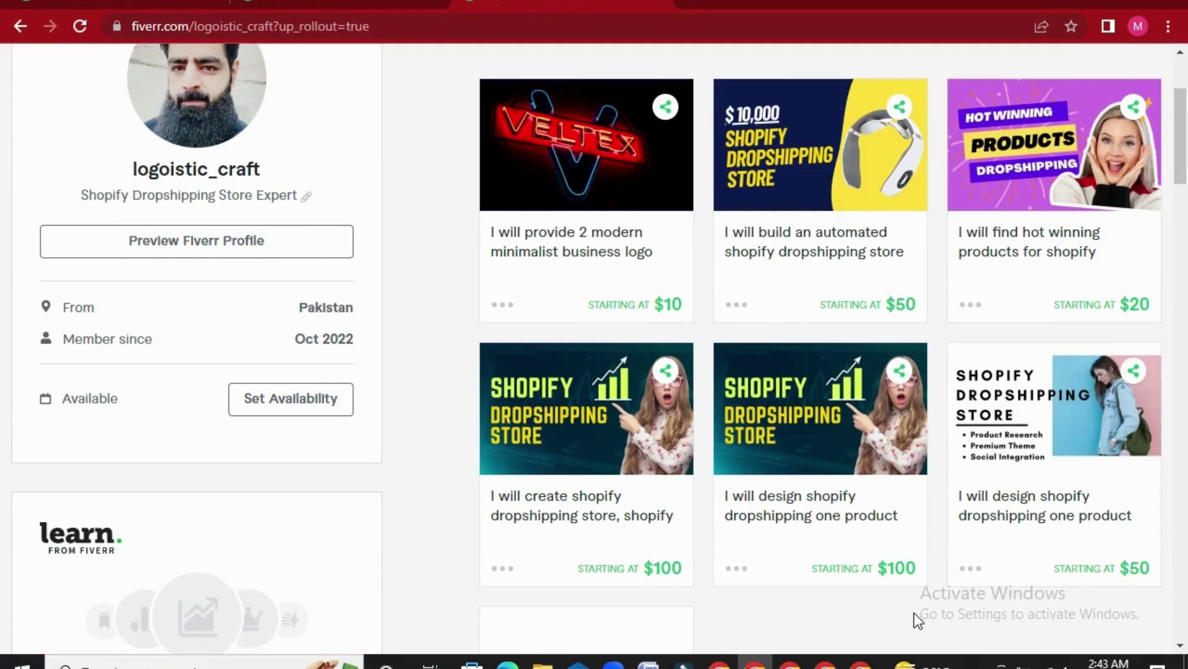
pyautogui.scroll(3, 934, 584)
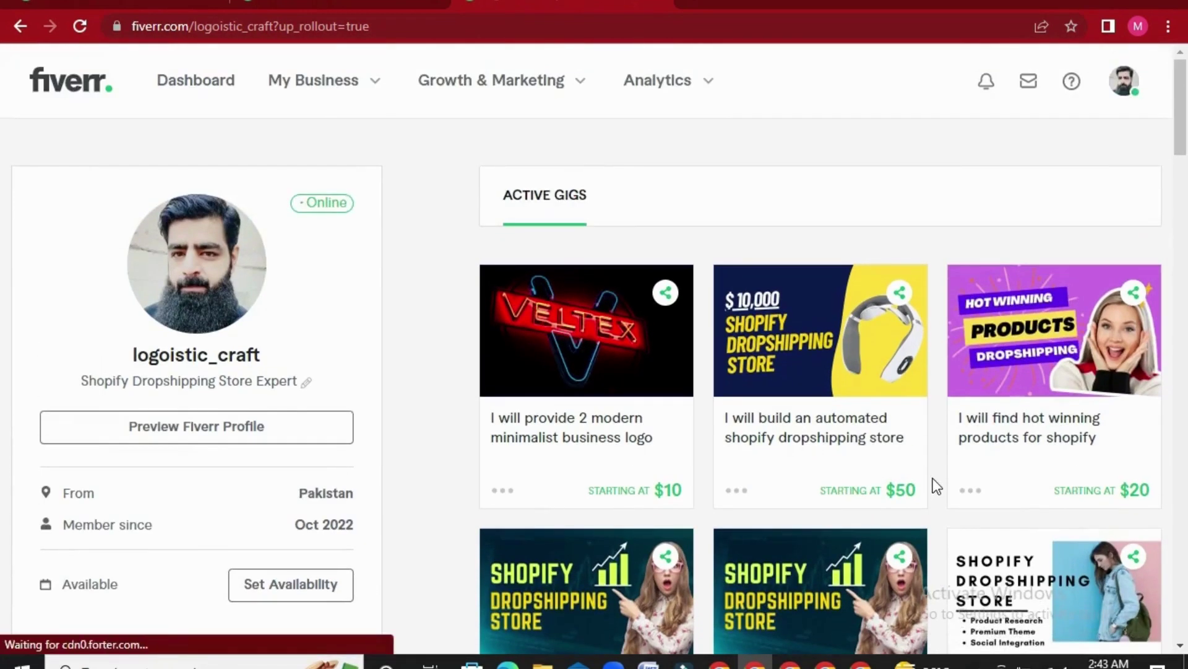